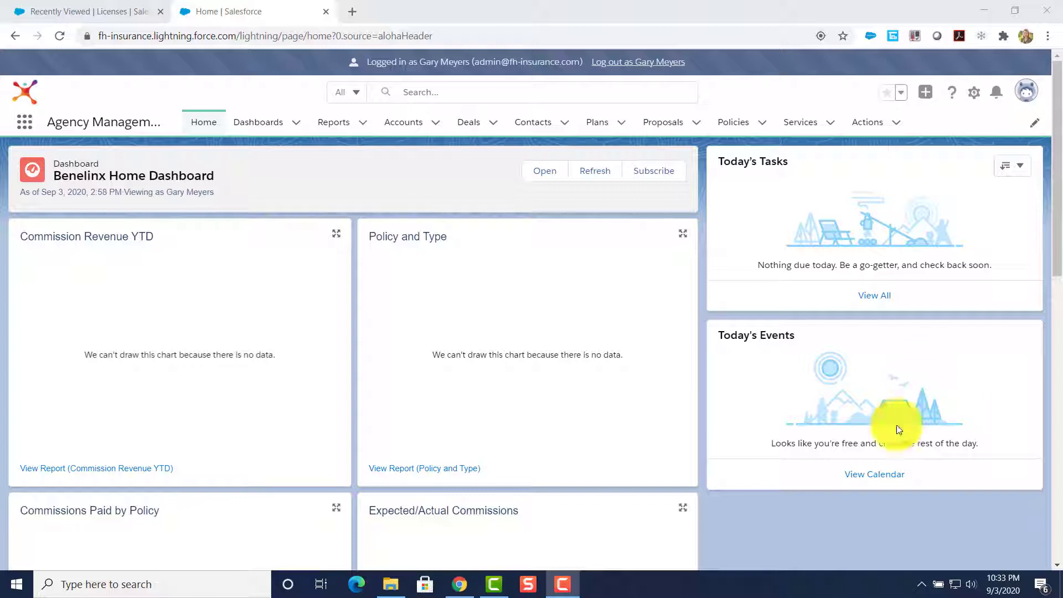
- Start a new plan record using the Long Term Disability record type
{"action": "left_click", "coordinate": [594, 123]}
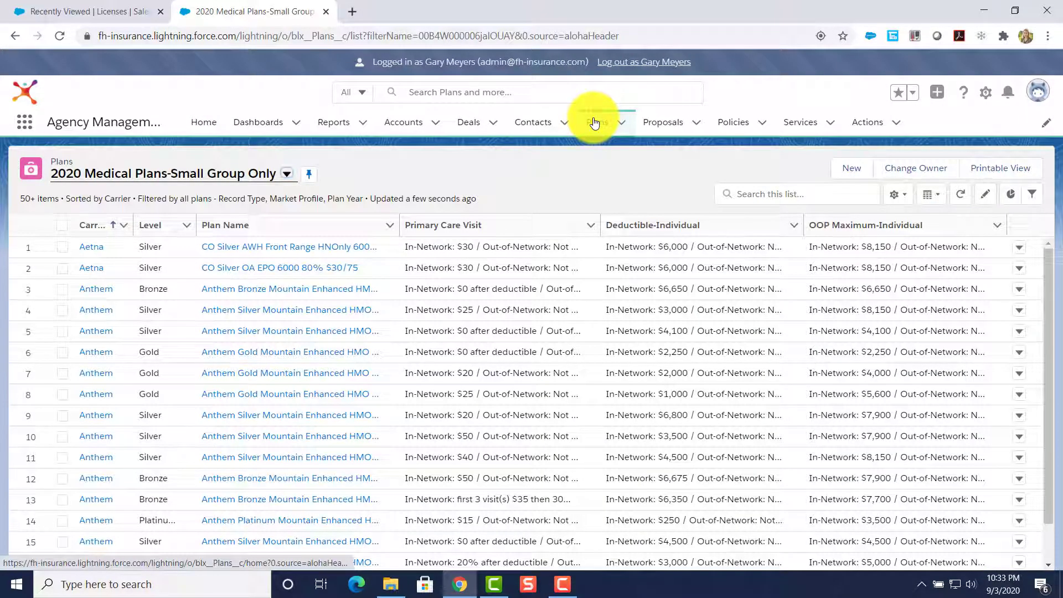
{"action": "left_click", "coordinate": [847, 171]}
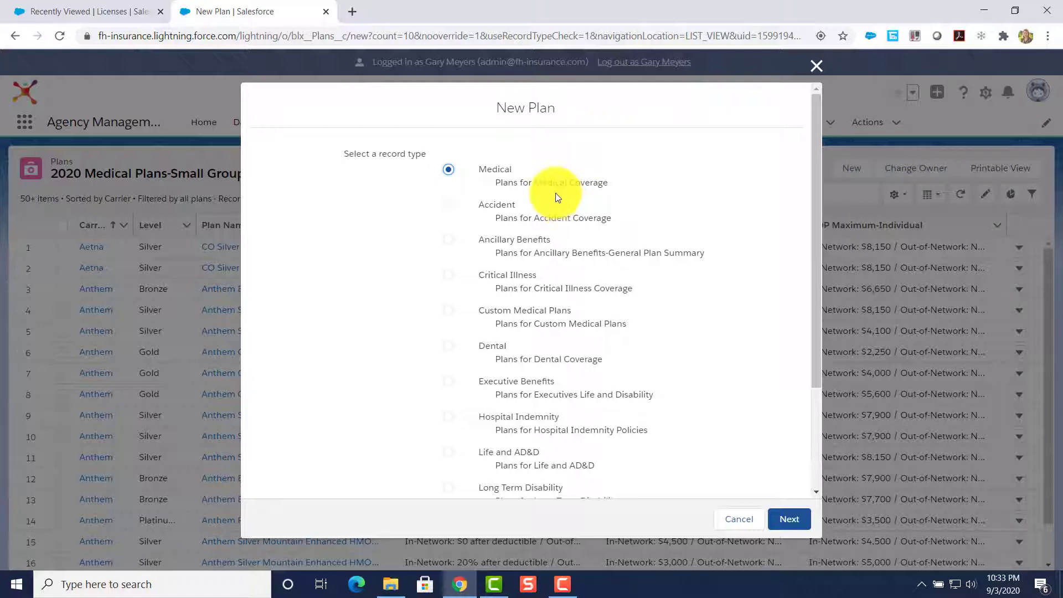
{"action": "scroll", "coordinate": [532, 307], "scroll_direction": "down", "scroll_amount": 3}
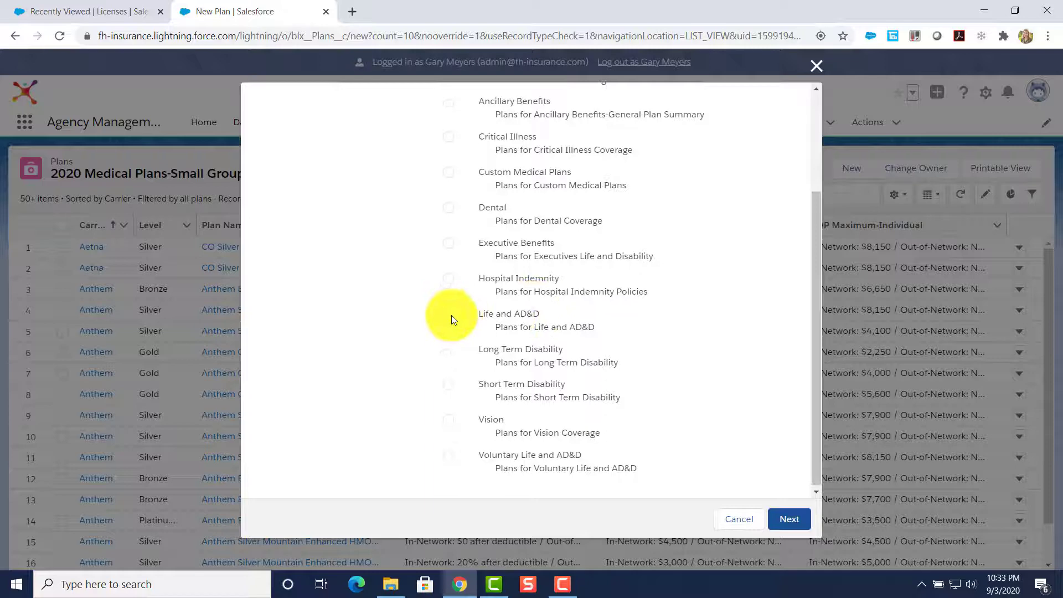
{"action": "left_click", "coordinate": [448, 350]}
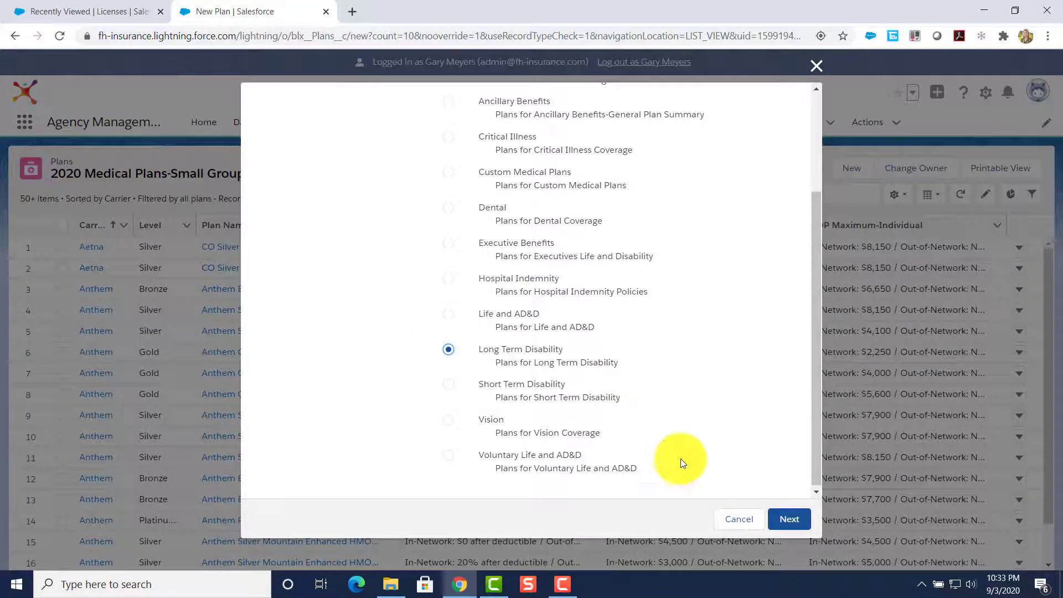
{"action": "left_click", "coordinate": [782, 518]}
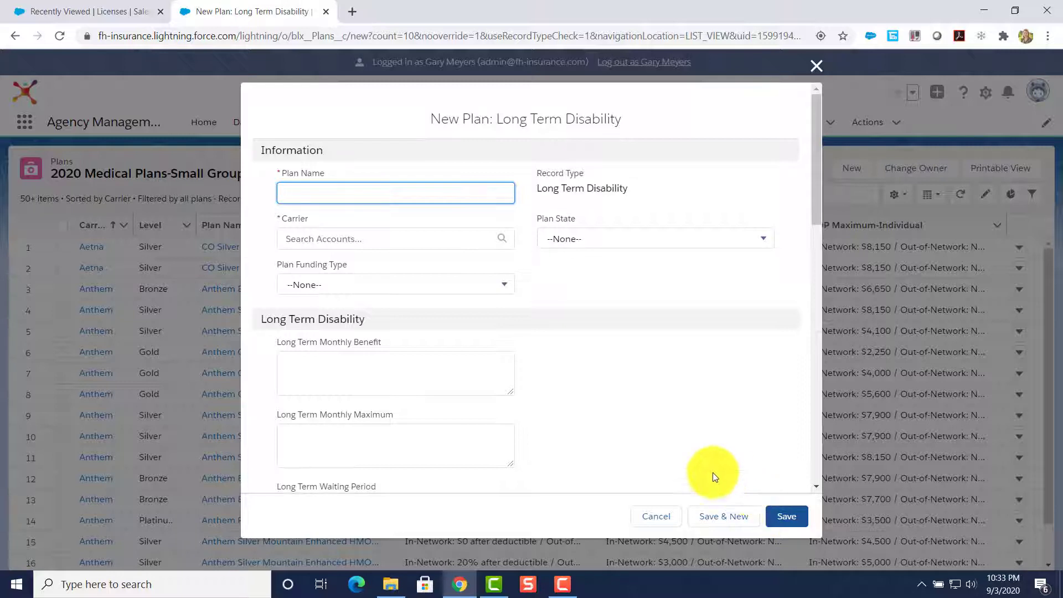
- Name the new long term disability plan "60% up to $6,000"
{"action": "scroll", "coordinate": [463, 363], "scroll_direction": "down", "scroll_amount": 9}
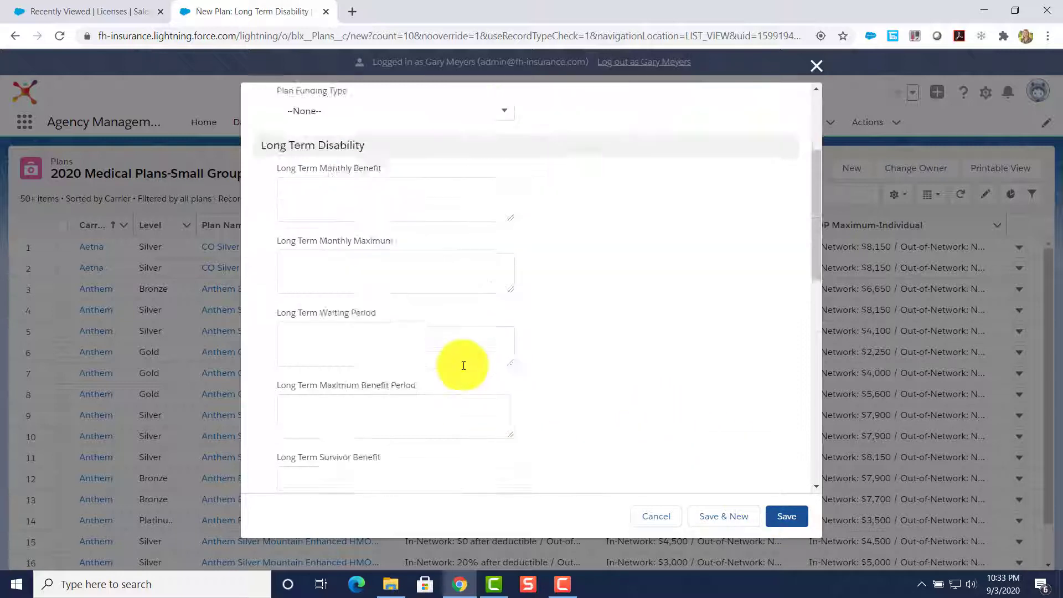
{"action": "scroll", "coordinate": [463, 365], "scroll_direction": "down", "scroll_amount": 5}
{"action": "scroll", "coordinate": [463, 366], "scroll_direction": "up", "scroll_amount": 20}
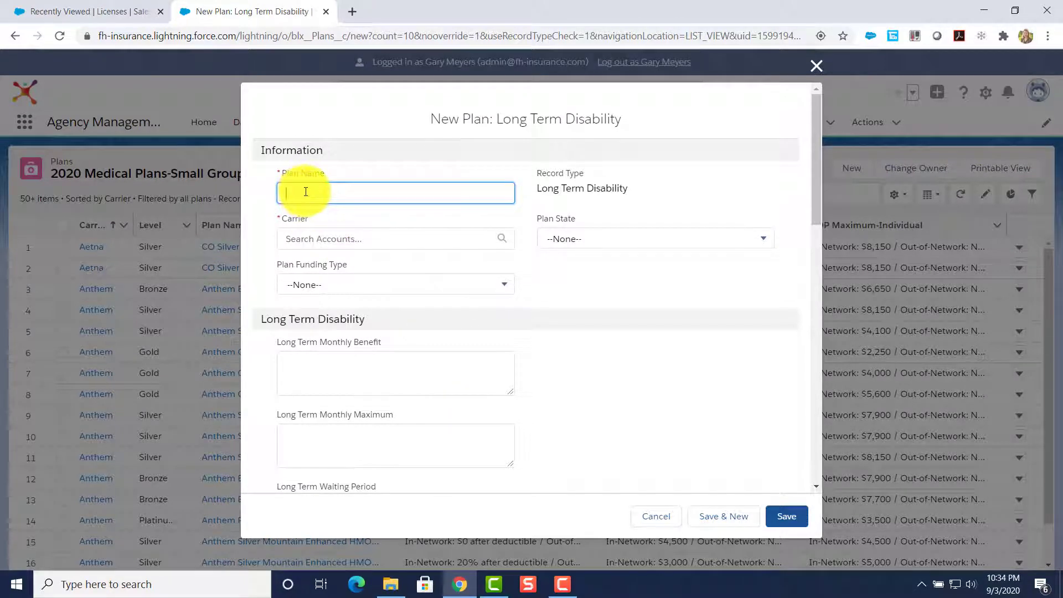
{"action": "type", "text": "$60"}
{"action": "key", "text": "BackSpace"}
{"action": "key", "text": "BackSpace"}
{"action": "type", "text": "60% up to $6,000"}
- Set the plan's carrier to Ambetter and its funding type to Noncontributory
{"action": "left_click", "coordinate": [307, 239]}
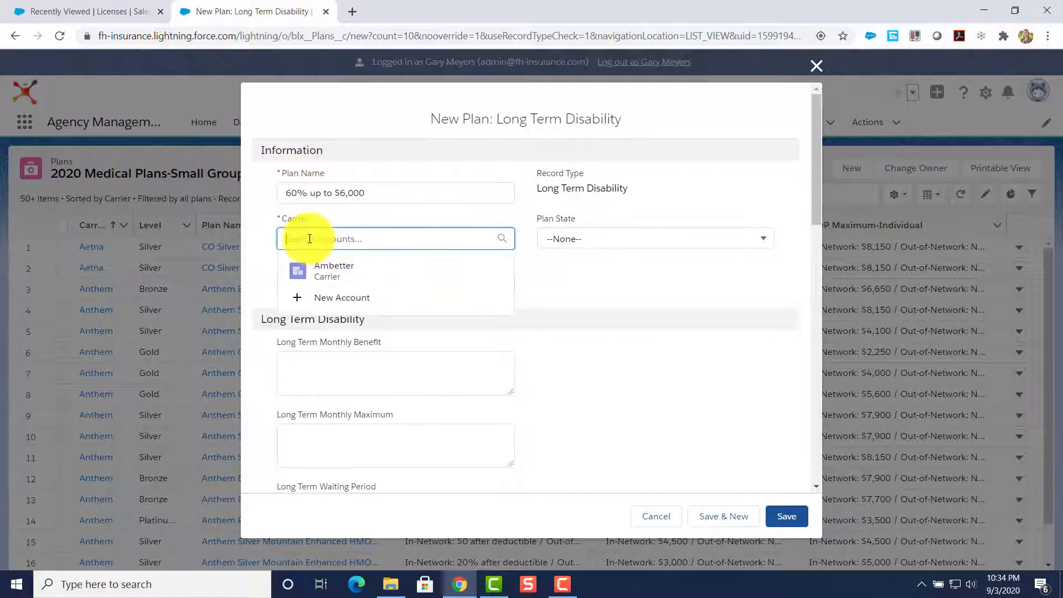
{"action": "left_click", "coordinate": [330, 282]}
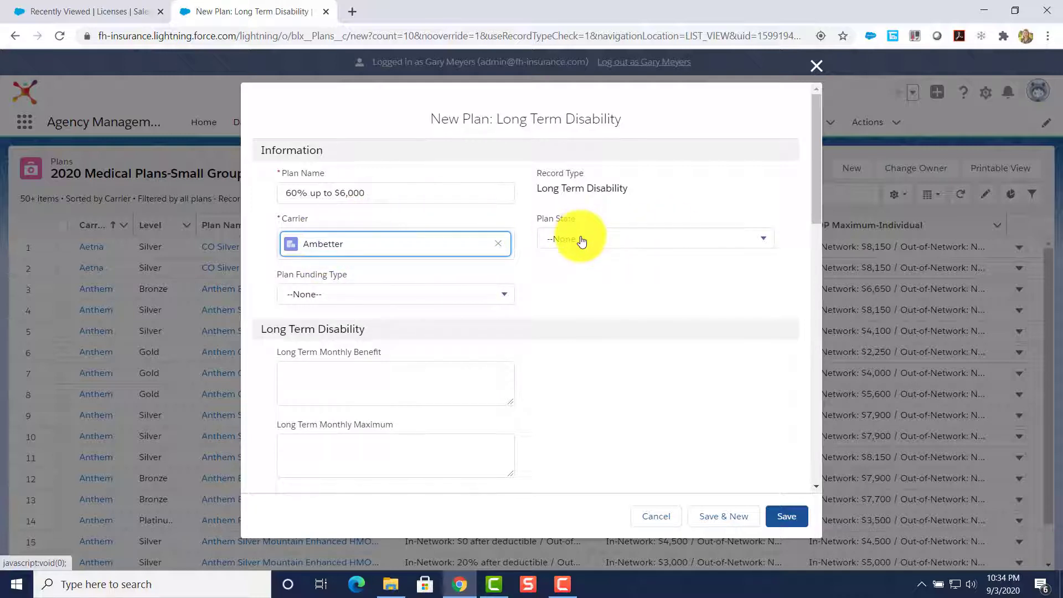
{"action": "left_click", "coordinate": [304, 291]}
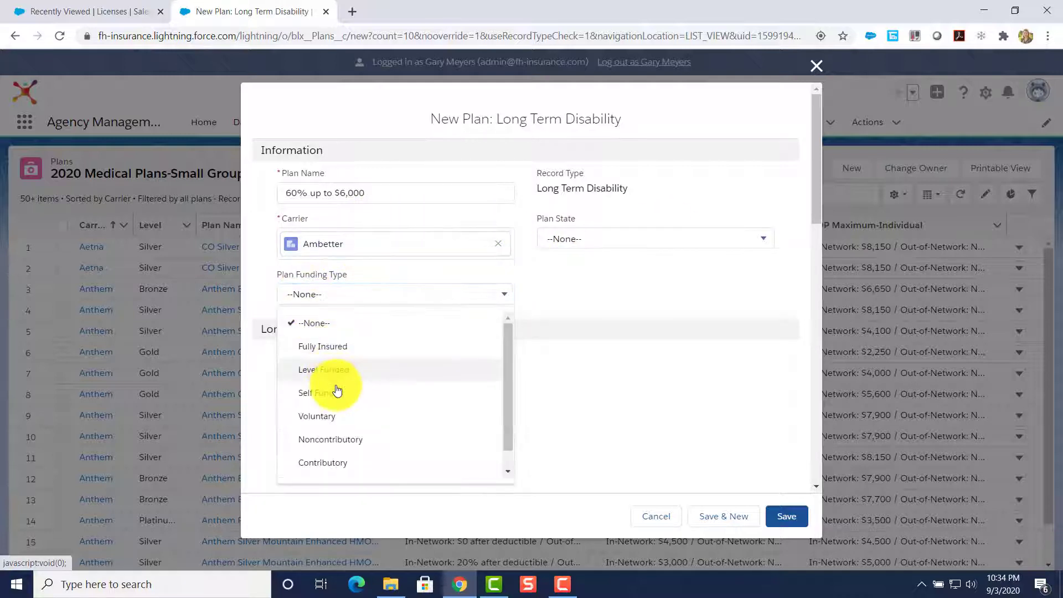
{"action": "scroll", "coordinate": [346, 442], "scroll_direction": "down", "scroll_amount": 1}
{"action": "left_click", "coordinate": [332, 426]}
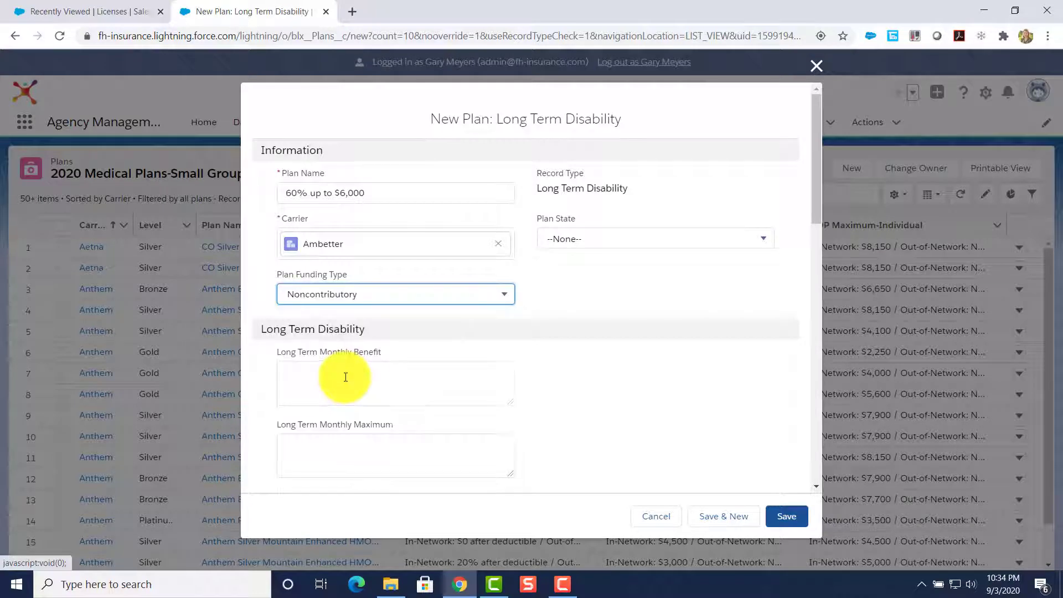
- Set the Long Term Monthly Benefit to 60%
{"action": "scroll", "coordinate": [338, 311], "scroll_direction": "down", "scroll_amount": 3}
{"action": "left_click", "coordinate": [328, 228]}
{"action": "type", "text": "60"}
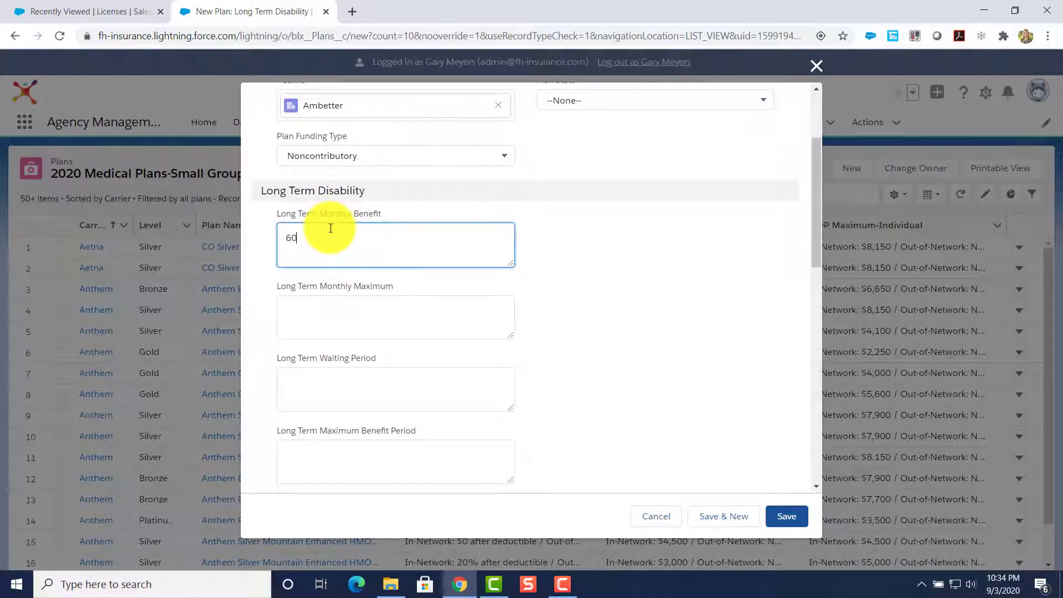
{"action": "type", "text": "% up to $6,000"}
{"action": "key", "text": "BackSpace"}
{"action": "key", "text": "BackSpace"}
{"action": "key", "text": "BackSpace"}
{"action": "key", "text": "BackSpace"}
{"action": "key", "text": "BackSpace"}
{"action": "key", "text": "BackSpace"}
{"action": "key", "text": "BackSpace"}
{"action": "key", "text": "BackSpace"}
- Set the Long Term Monthly Maximum to "Up to $6,000 per month" and the Long Term Waiting Period to "90 days"
{"action": "left_click", "coordinate": [337, 312]}
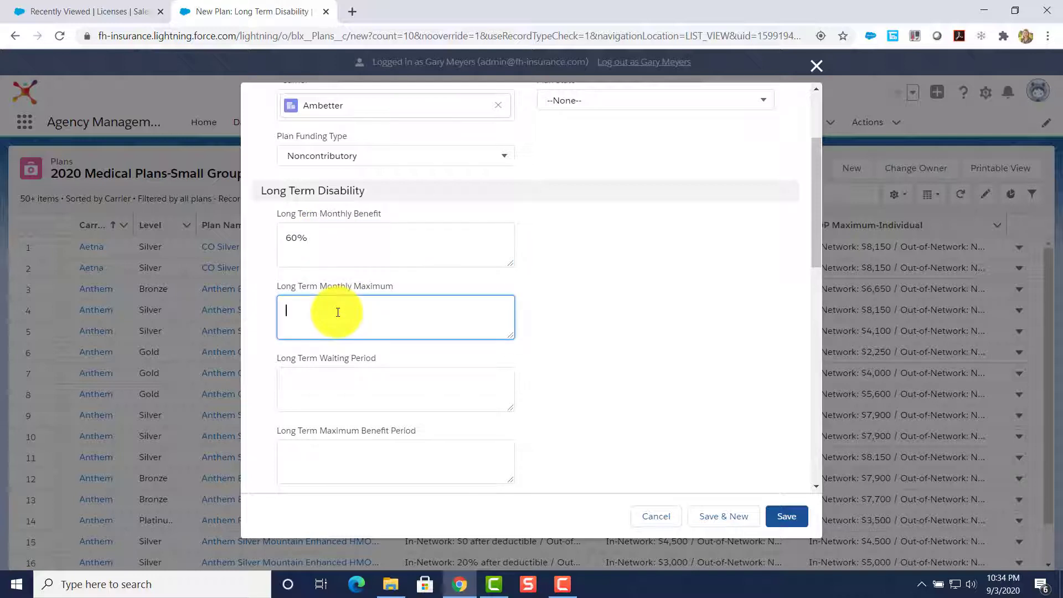
{"action": "type", "text": "Up to $6,000 per month"}
{"action": "left_click", "coordinate": [312, 377]}
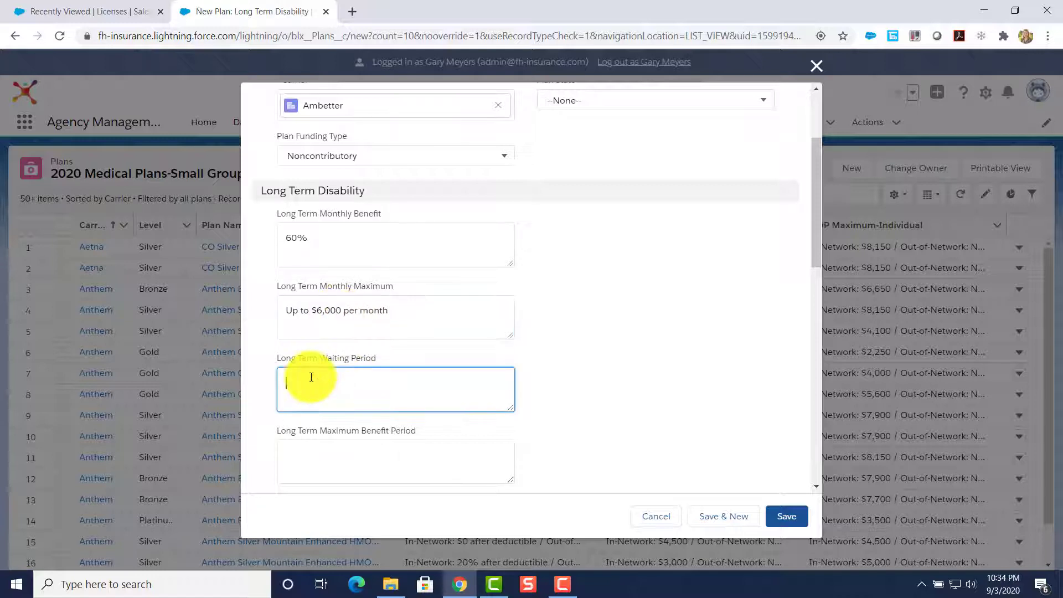
{"action": "type", "text": "90 days"}
- Set the Long Term Maximum Benefit Period to "Social Security Normal Retirement Age (SSNRA)" and save the plan
{"action": "scroll", "coordinate": [314, 355], "scroll_direction": "down", "scroll_amount": 7}
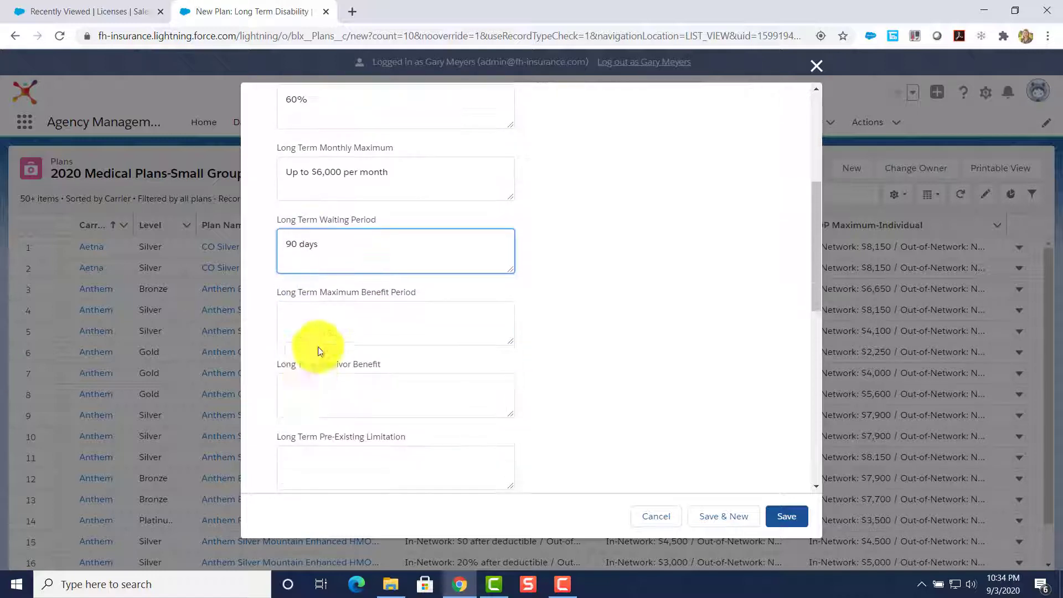
{"action": "left_click", "coordinate": [785, 516]}
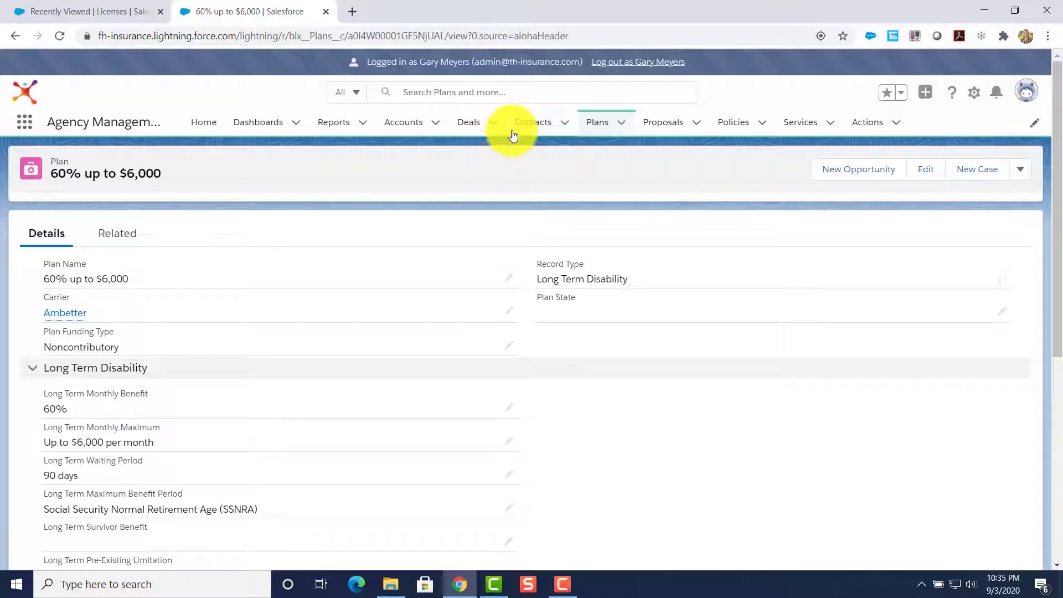
- Open the Anthem Silver PPO 7500/30%/8150 plan from the 2020 Medical Plans-Small Group Only list
{"action": "left_click", "coordinate": [597, 127]}
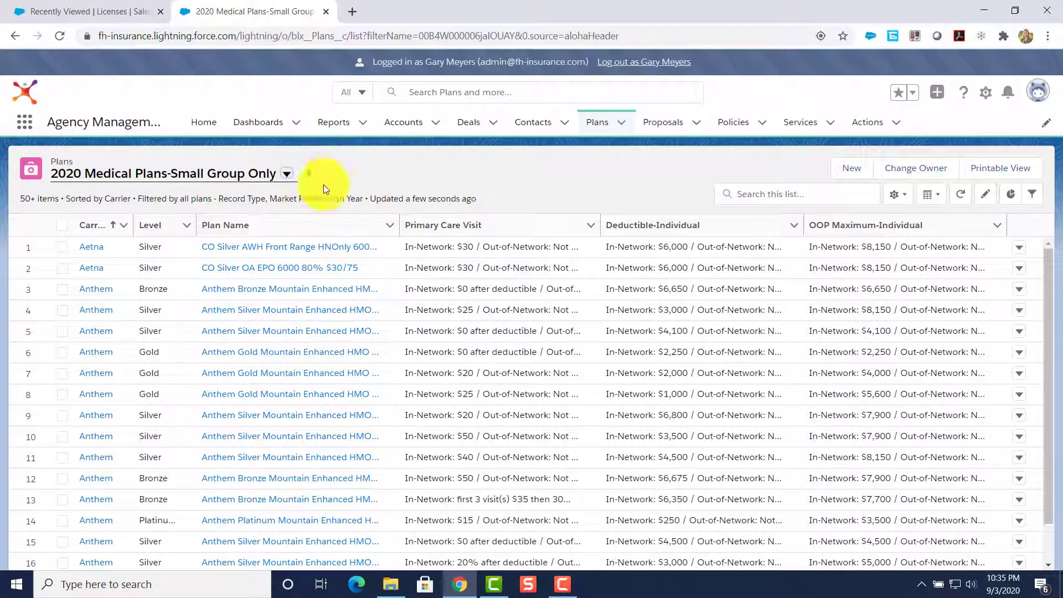
{"action": "scroll", "coordinate": [271, 327], "scroll_direction": "down", "scroll_amount": 13}
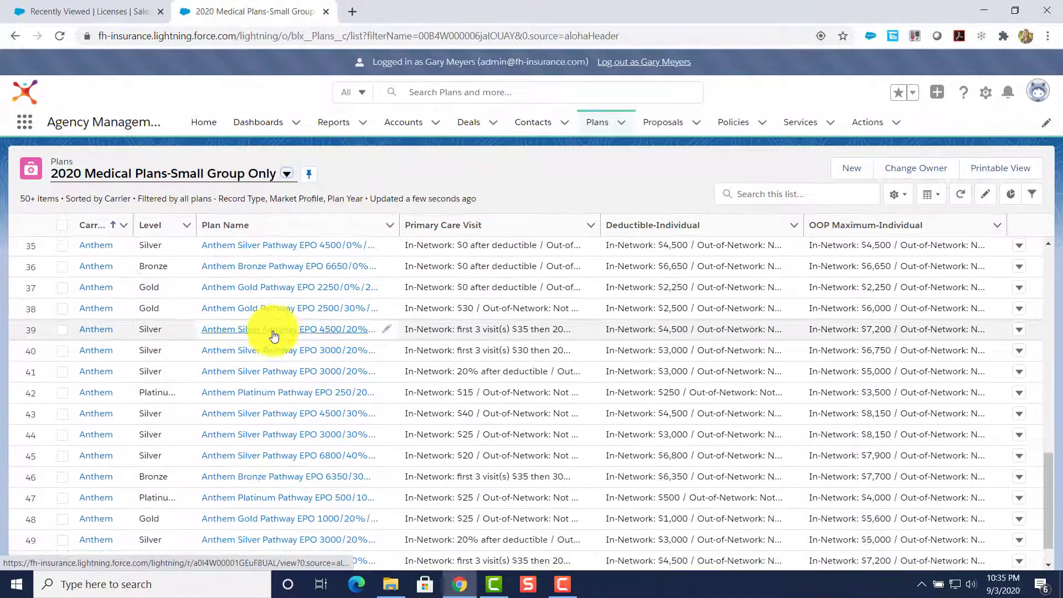
{"action": "scroll", "coordinate": [273, 335], "scroll_direction": "down", "scroll_amount": 15}
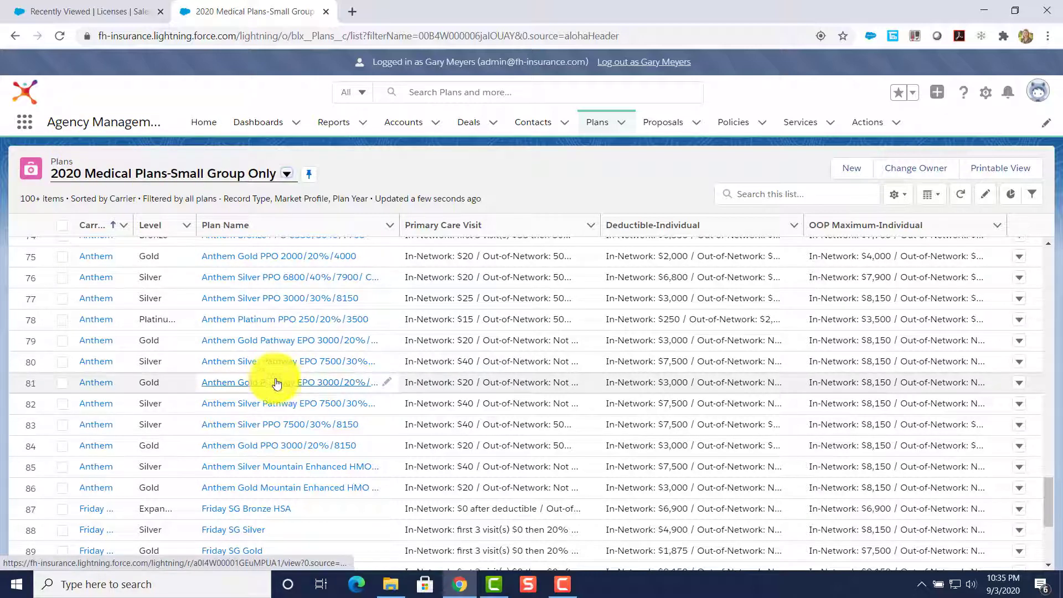
{"action": "left_click", "coordinate": [261, 426]}
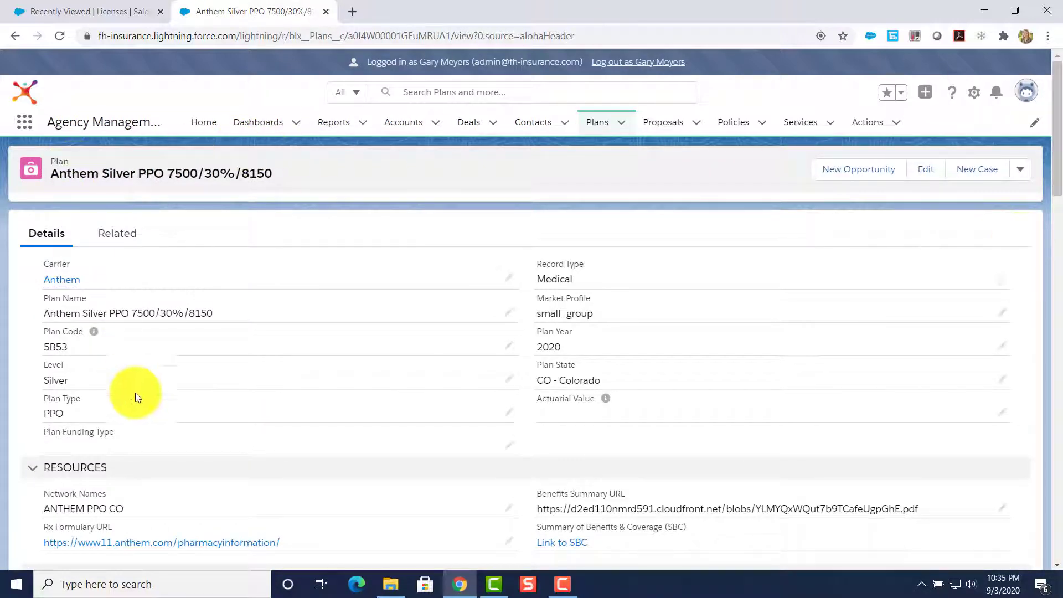
- Clone the Anthem Silver PPO 7500/30%/8150 plan record
{"action": "scroll", "coordinate": [194, 401], "scroll_direction": "down", "scroll_amount": 3}
{"action": "scroll", "coordinate": [194, 401], "scroll_direction": "up", "scroll_amount": 3}
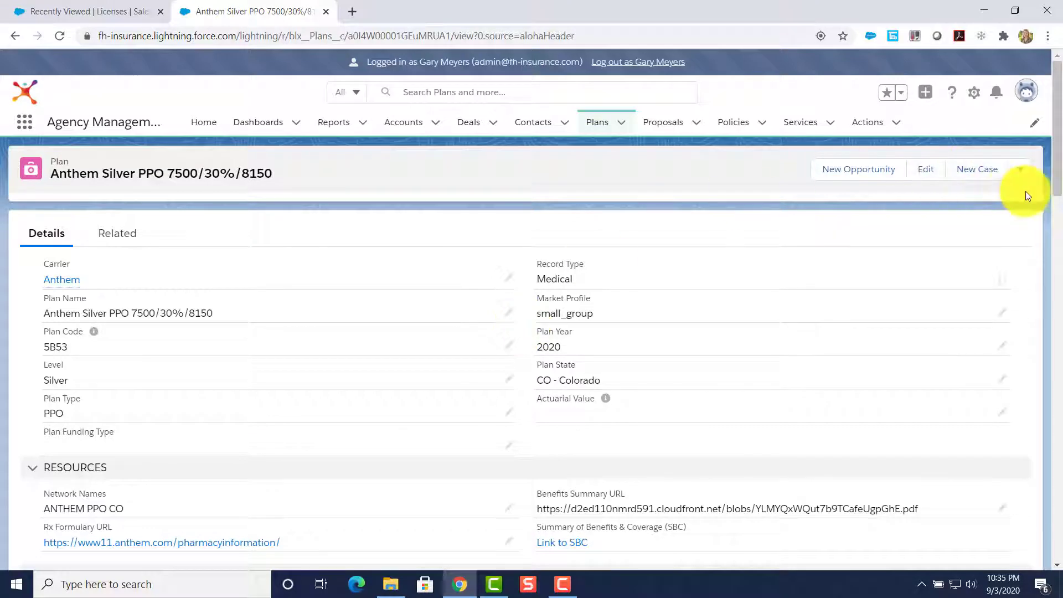
{"action": "left_click", "coordinate": [1021, 170]}
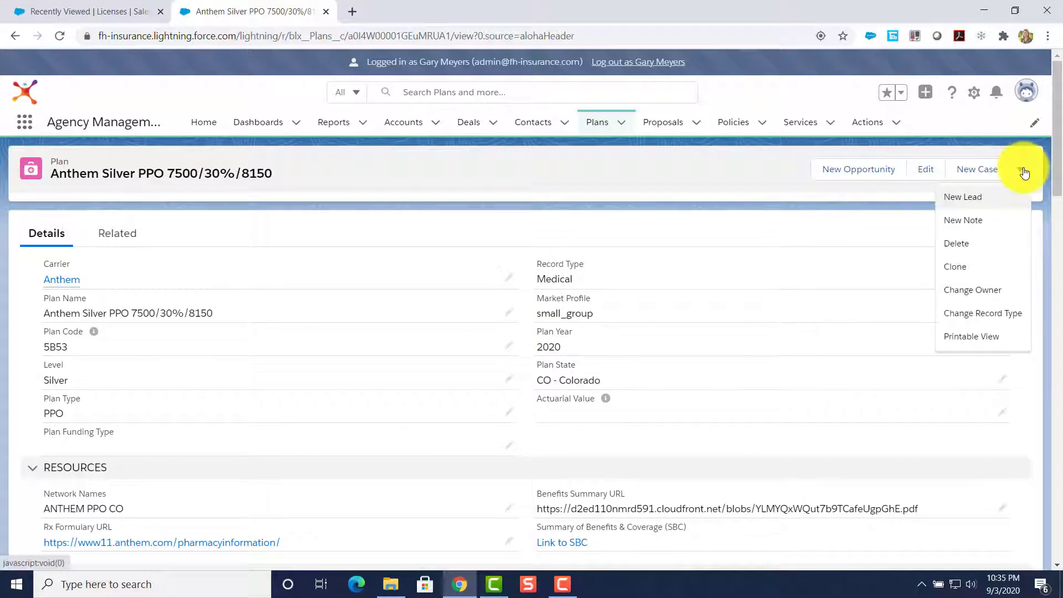
{"action": "left_click", "coordinate": [956, 267]}
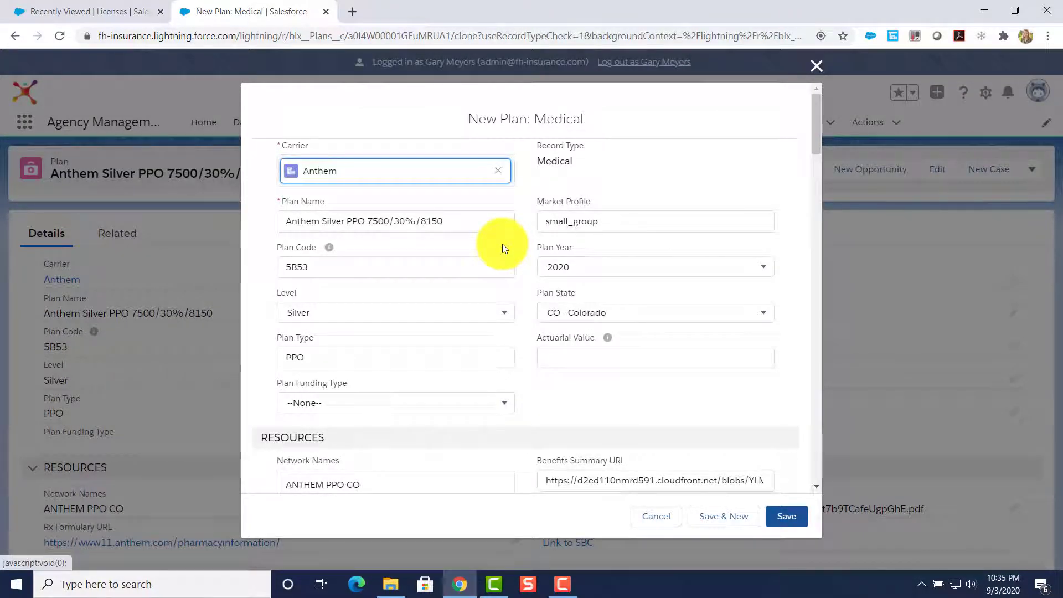
- Rename the cloned plan as "2019 Current Anthem Silver PPO 7500/30%/8150"
{"action": "left_click", "coordinate": [307, 221]}
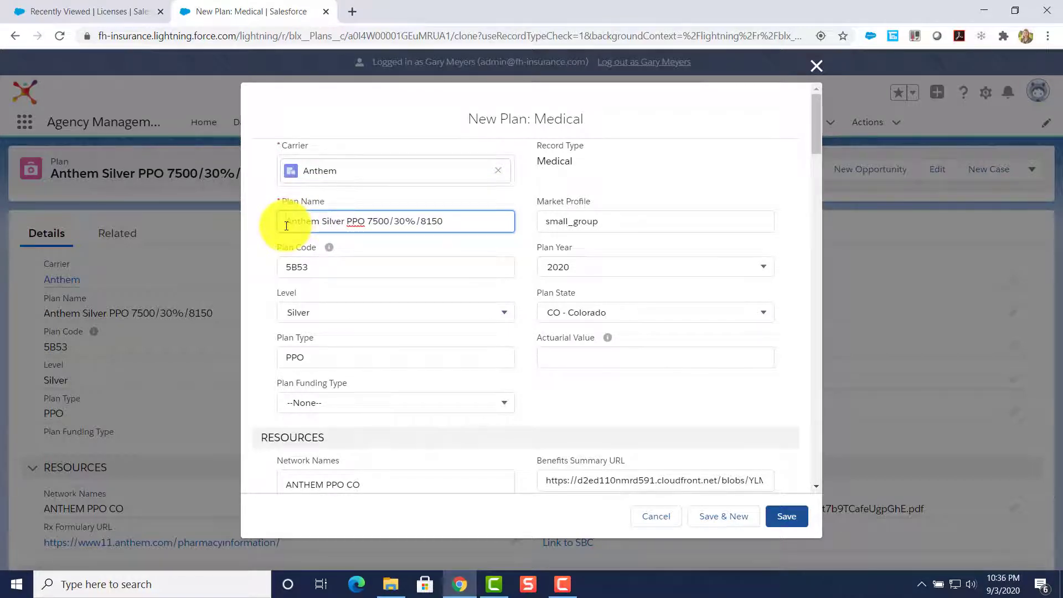
{"action": "type", "text": "2019 "}
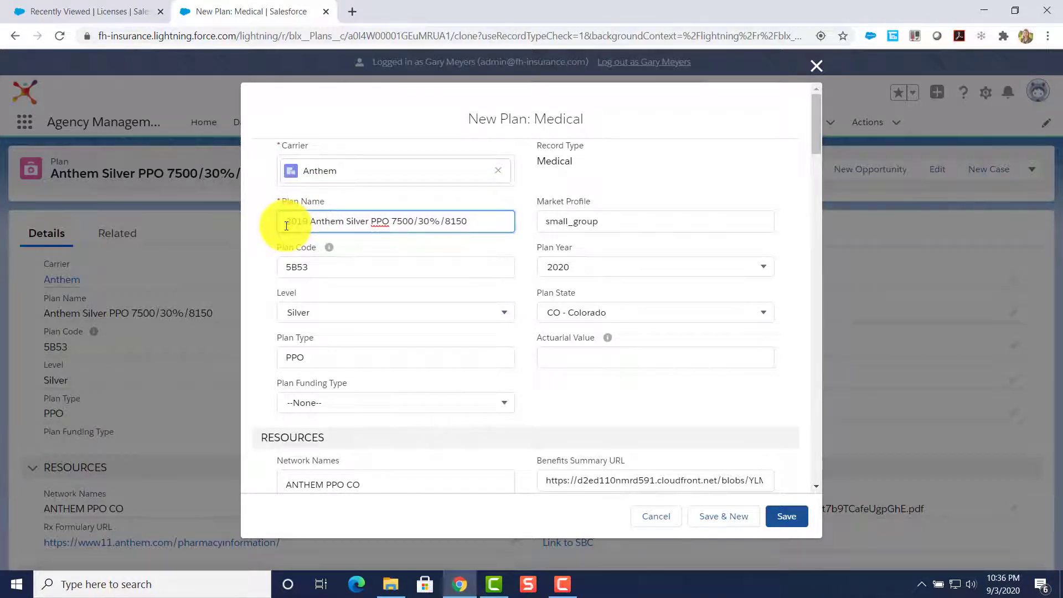
{"action": "type", "text": "Curre"}
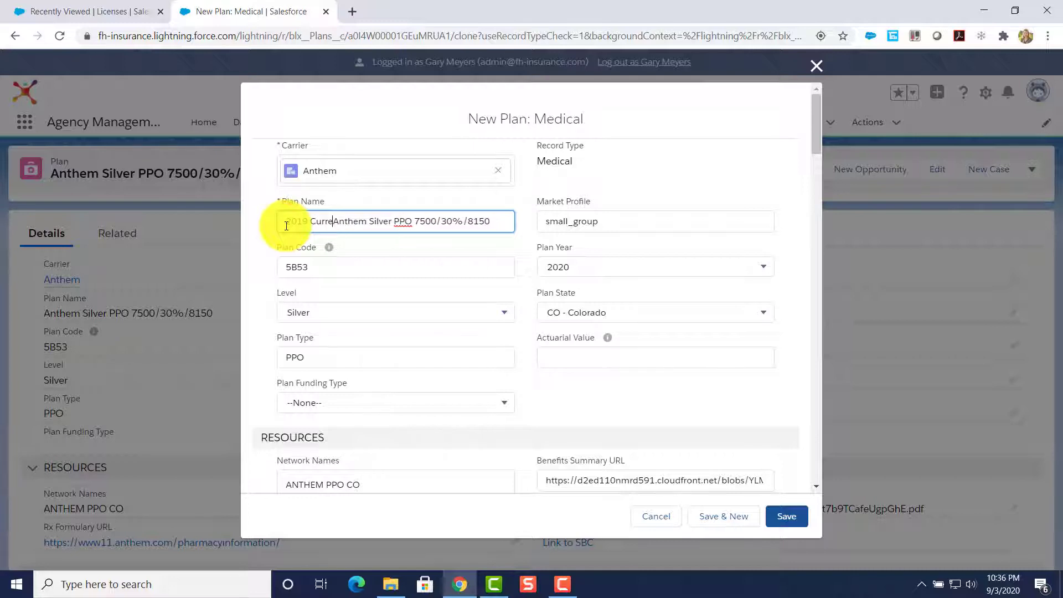
{"action": "type", "text": "nt"}
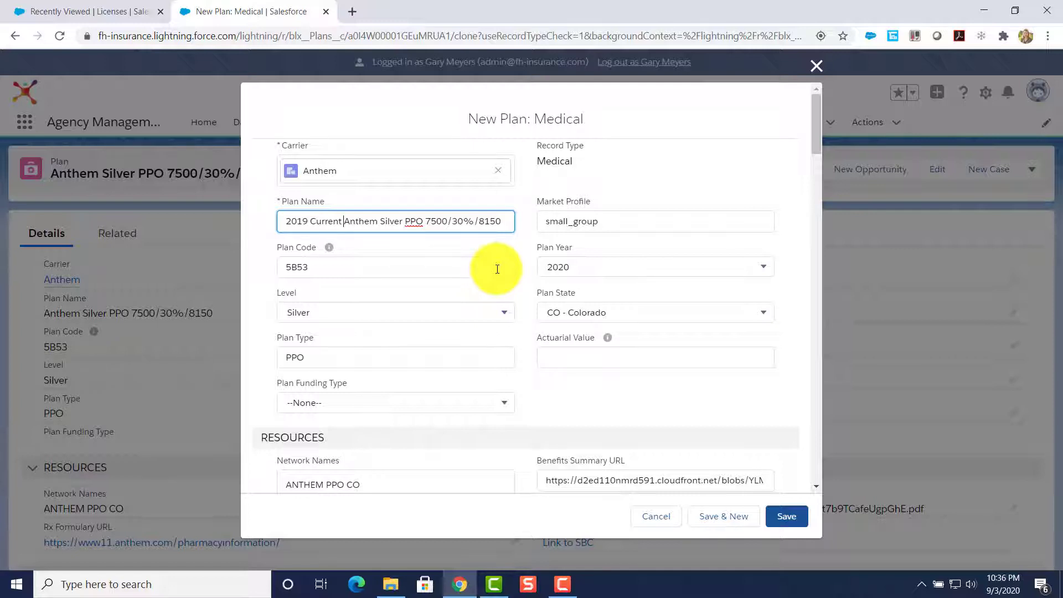
- Set the cloned plan's Plan Year to 2019
{"action": "scroll", "coordinate": [498, 269], "scroll_direction": "down", "scroll_amount": 2}
{"action": "left_click", "coordinate": [637, 197]}
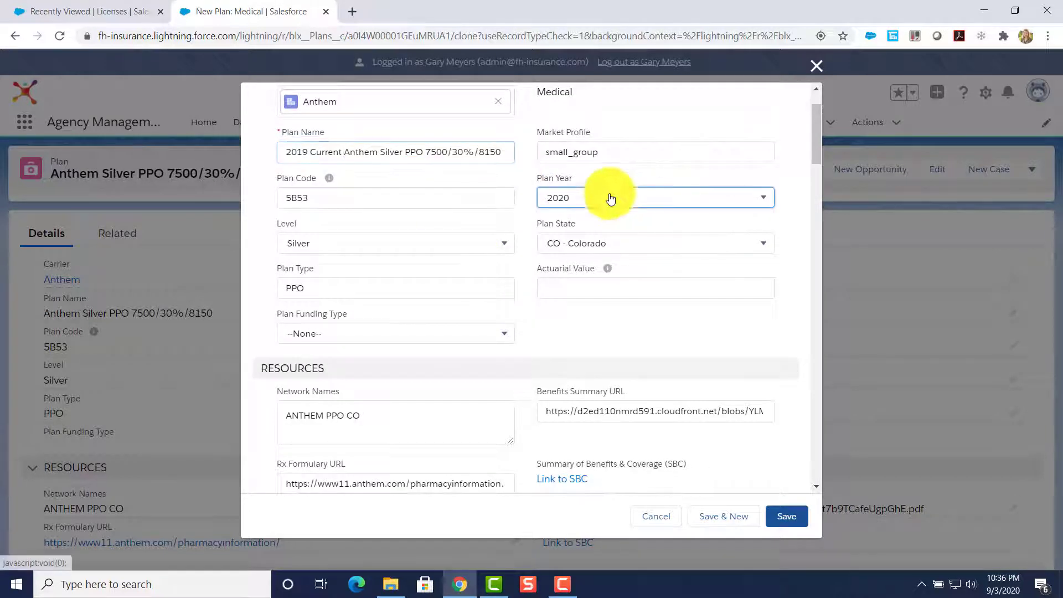
{"action": "left_click", "coordinate": [586, 341]}
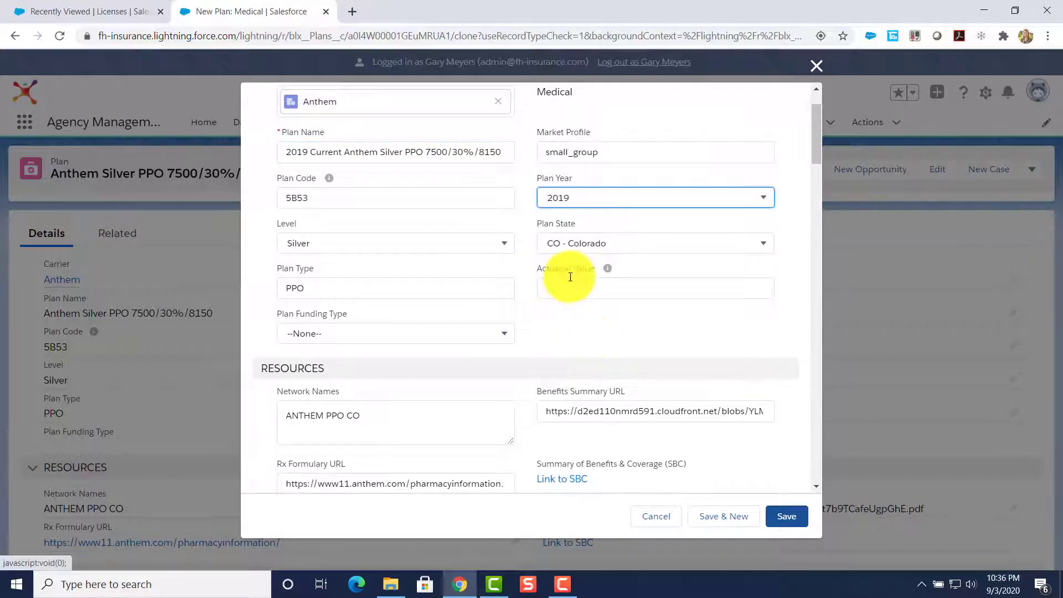
- Clear the Benefits Summary URL in the cloned plan's resources
{"action": "scroll", "coordinate": [491, 299], "scroll_direction": "down", "scroll_amount": 3}
{"action": "scroll", "coordinate": [493, 301], "scroll_direction": "down", "scroll_amount": 4}
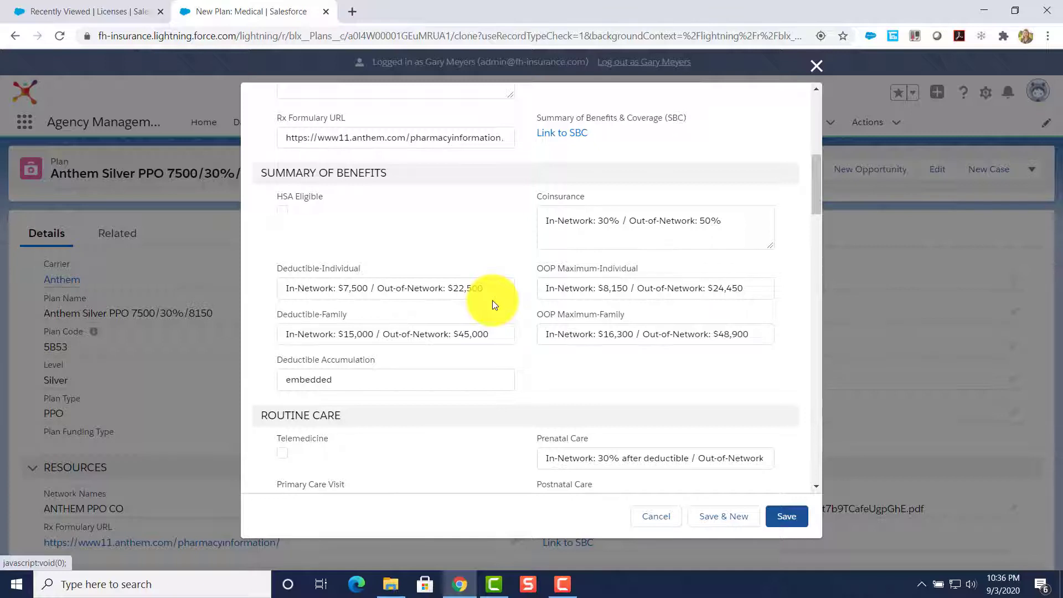
{"action": "scroll", "coordinate": [493, 301], "scroll_direction": "up", "scroll_amount": 3}
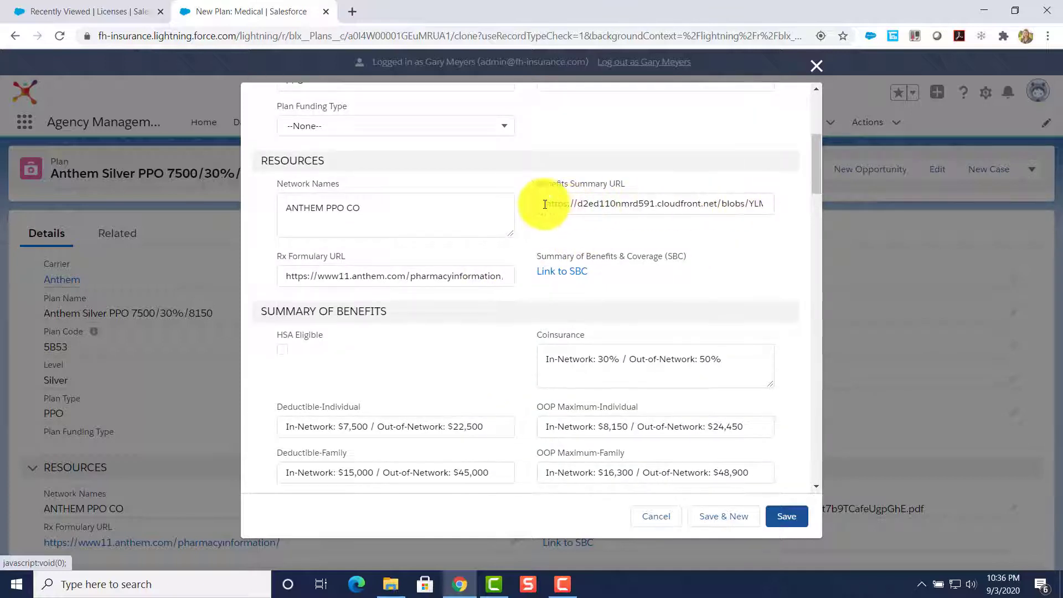
{"action": "left_click_drag", "start_coordinate": [544, 205], "coordinate": [843, 209]}
{"action": "key", "text": "BackSpace"}
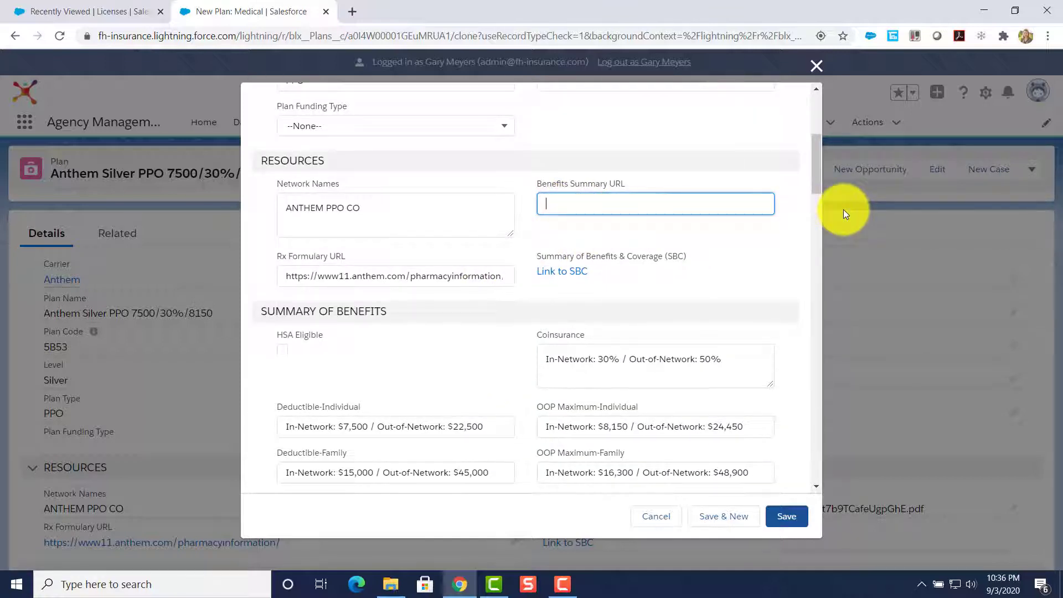
{"action": "left_click", "coordinate": [581, 237]}
- Set the cloned plan's in-network individual deductible to $7,000 and edit its in-network family deductible
{"action": "scroll", "coordinate": [450, 346], "scroll_direction": "down", "scroll_amount": 4}
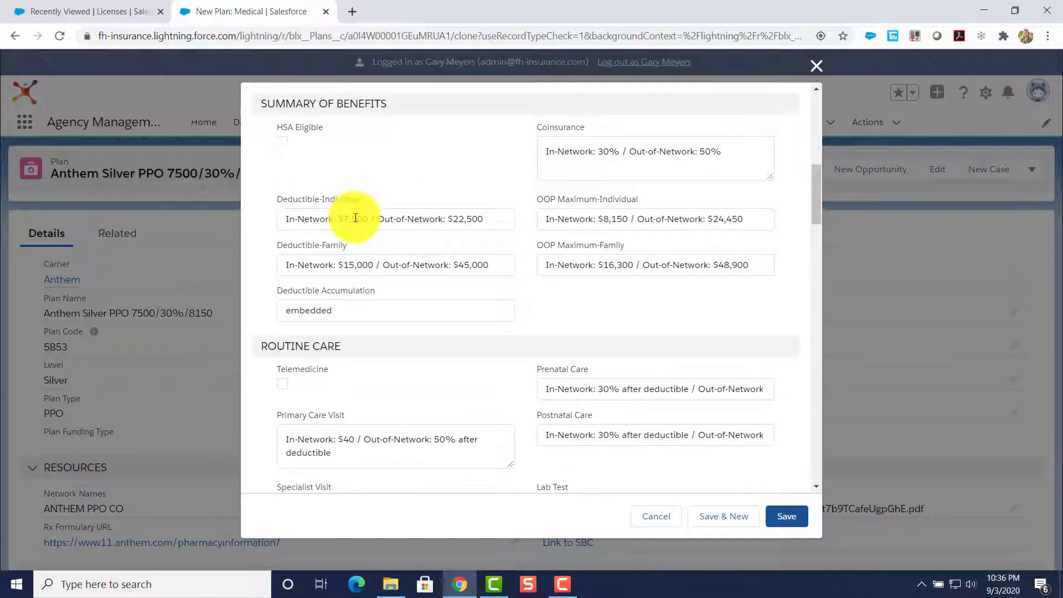
{"action": "left_click", "coordinate": [360, 220]}
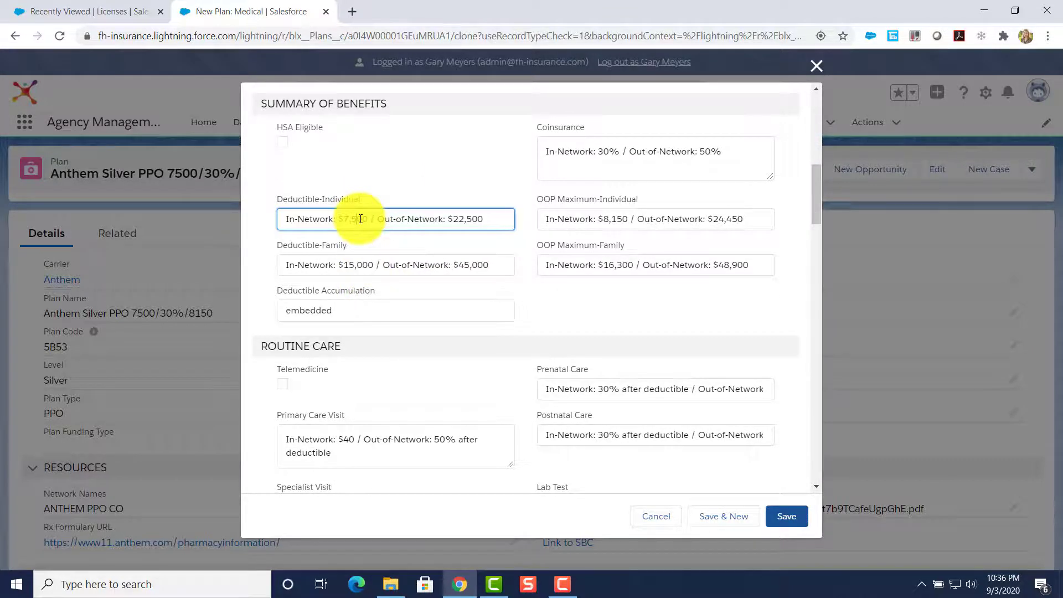
{"action": "key", "text": "BackSpace"}
{"action": "type", "text": "0"}
{"action": "left_click", "coordinate": [353, 265]}
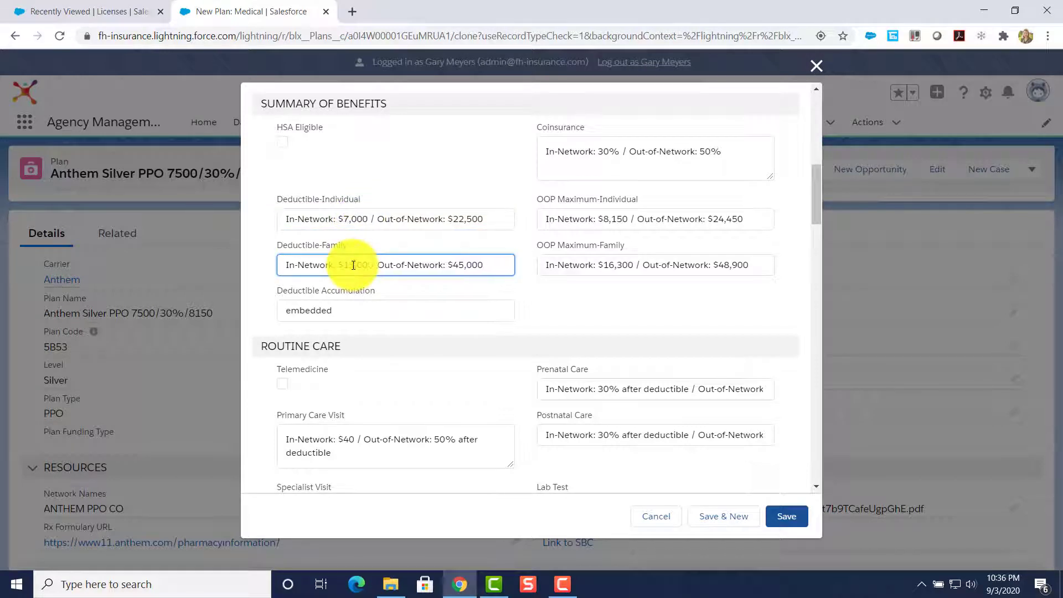
- Set the in-network copays to $20 for a Primary Care Visit and $40 for a Specialist Visit
{"action": "scroll", "coordinate": [353, 267], "scroll_direction": "down", "scroll_amount": 3}
{"action": "scroll", "coordinate": [368, 285], "scroll_direction": "down", "scroll_amount": 1}
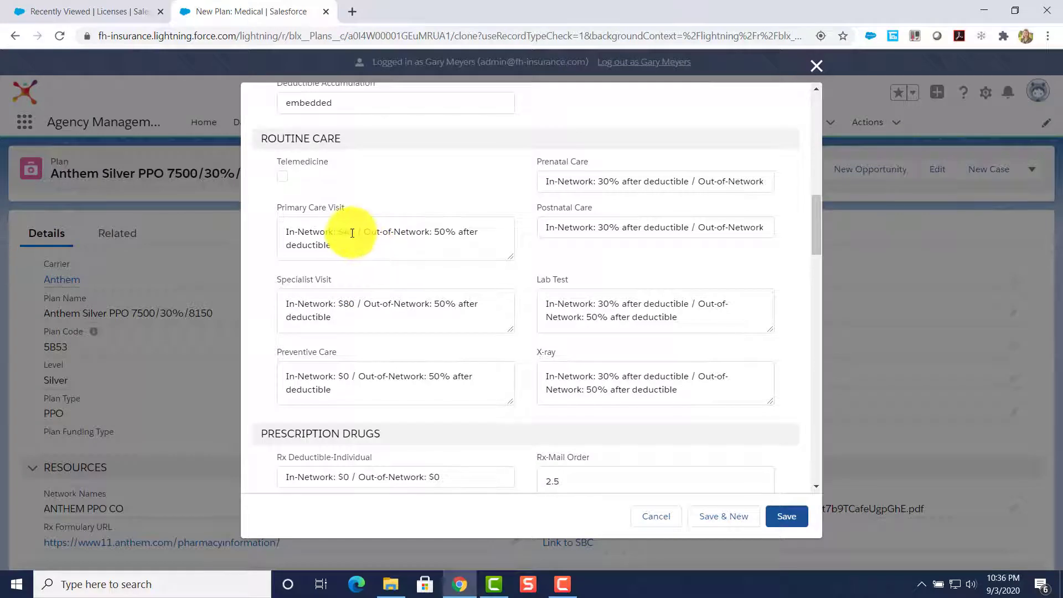
{"action": "left_click", "coordinate": [347, 232]}
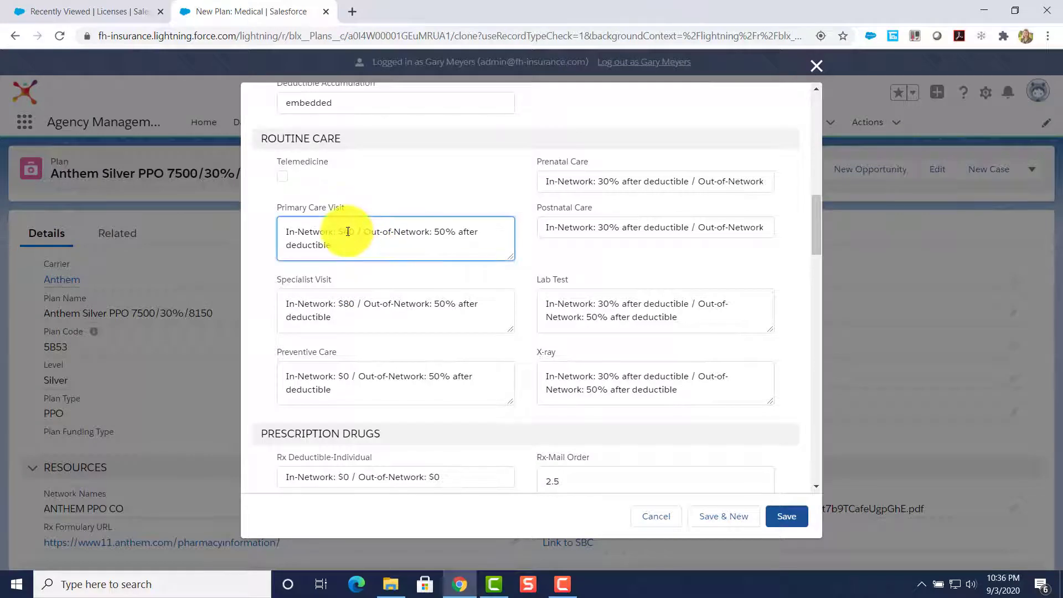
{"action": "left_click", "coordinate": [349, 302]}
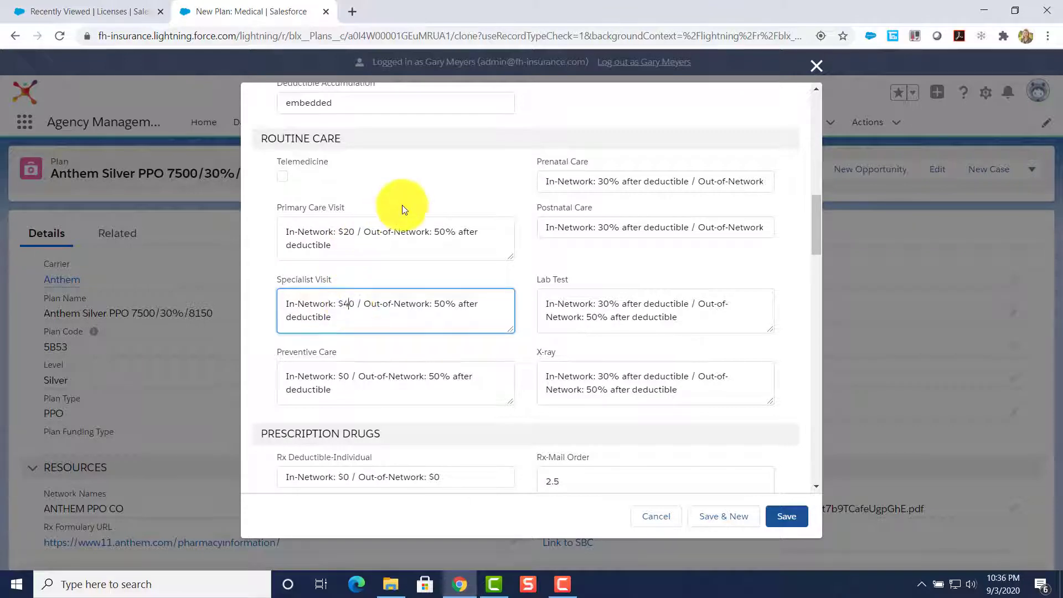
- Review the prescription drug and general plan fields, and save the cloned 2019 medical plan
{"action": "scroll", "coordinate": [351, 321], "scroll_direction": "down", "scroll_amount": 5}
{"action": "scroll", "coordinate": [351, 328], "scroll_direction": "down", "scroll_amount": 6}
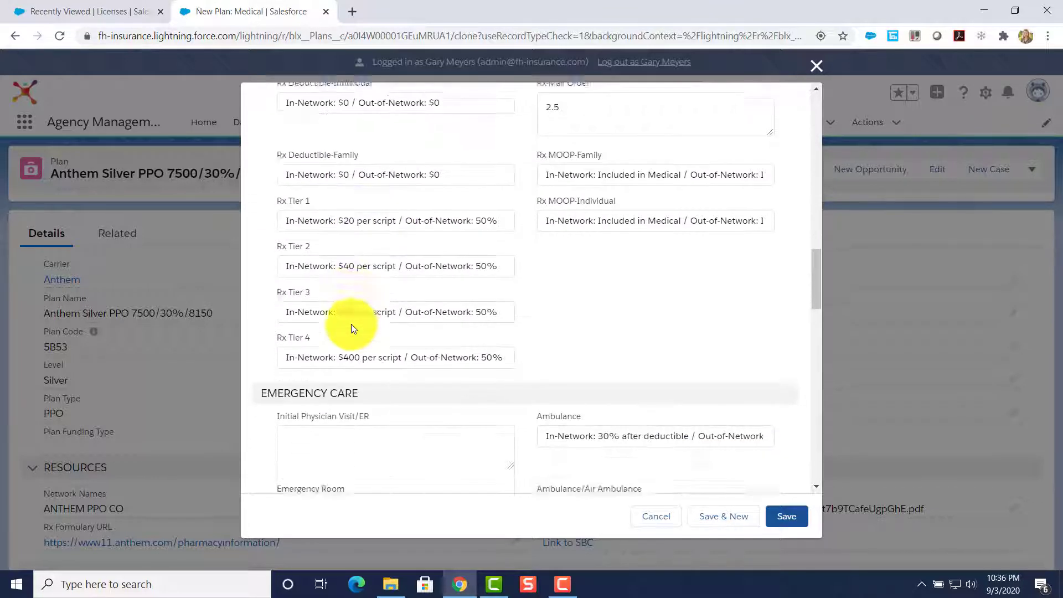
{"action": "scroll", "coordinate": [351, 324], "scroll_direction": "up", "scroll_amount": 7}
{"action": "scroll", "coordinate": [351, 324], "scroll_direction": "up", "scroll_amount": 12}
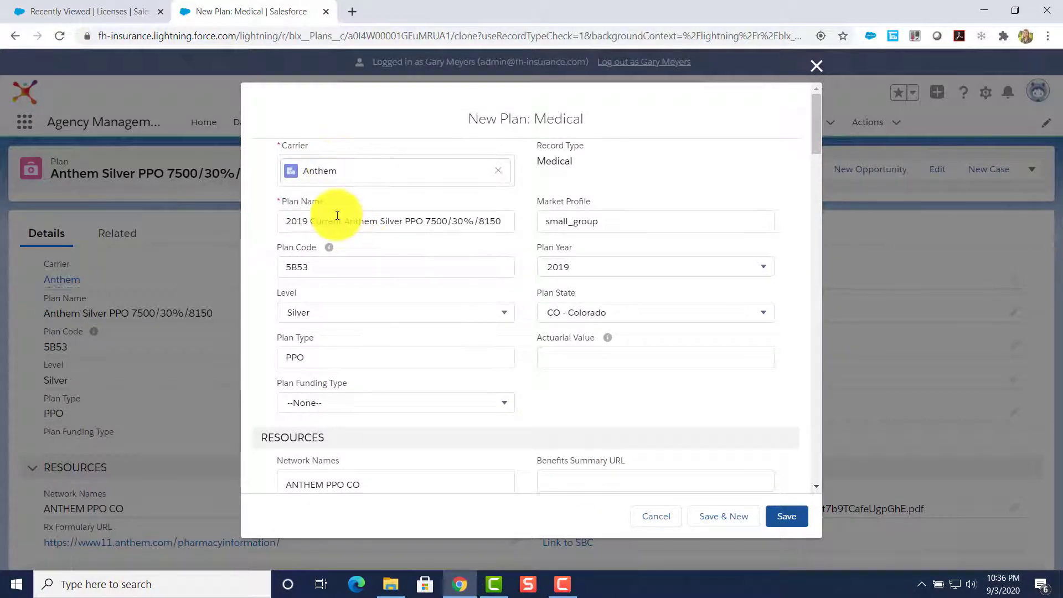
{"action": "left_click", "coordinate": [787, 517]}
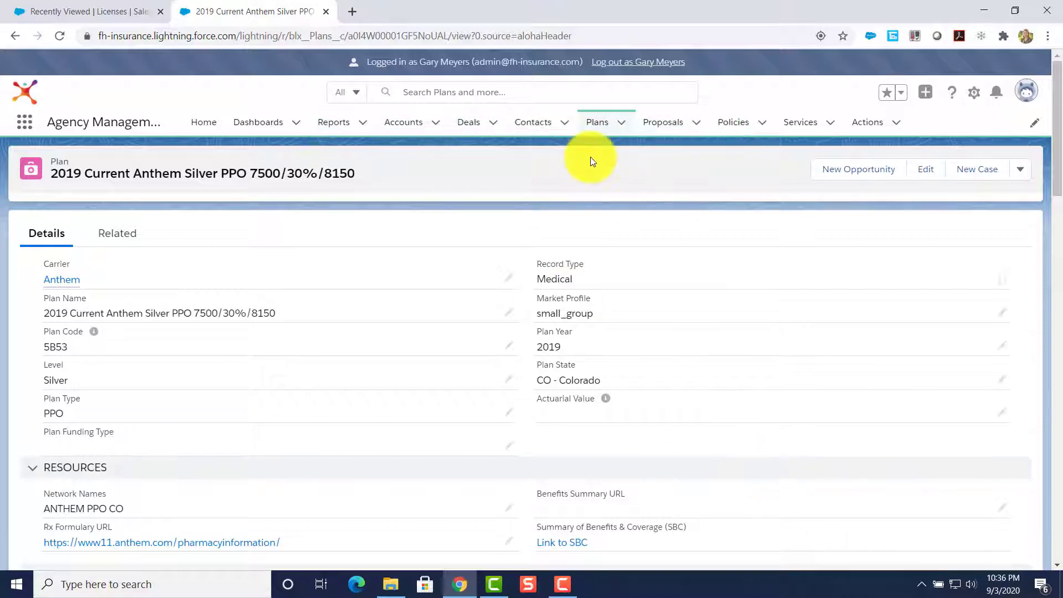
- Open Ambetter's "60% up to $6,000" plan from the Long Term Disability Plans list view
{"action": "left_click", "coordinate": [601, 131]}
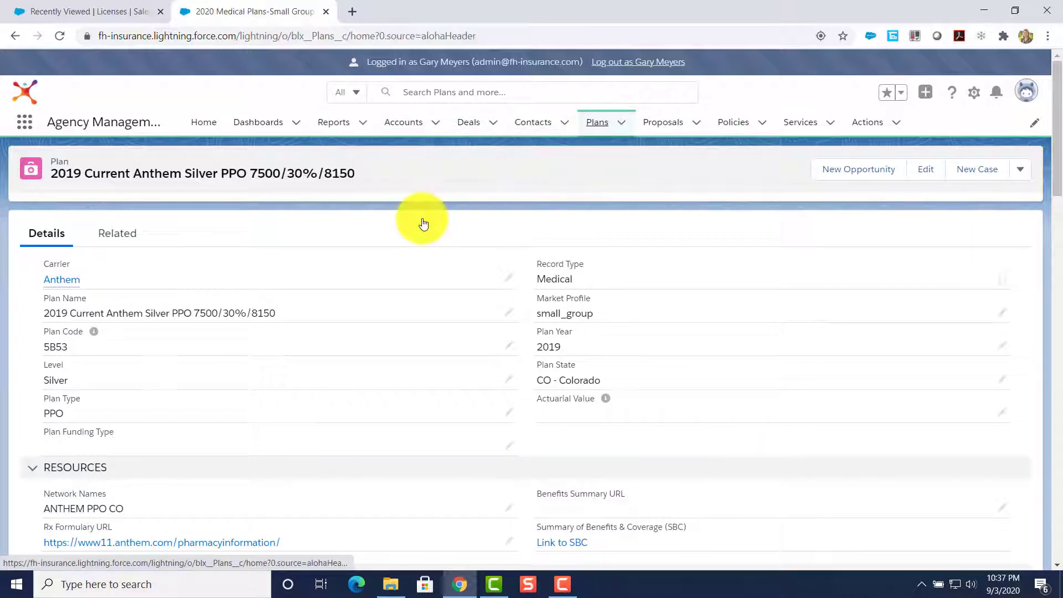
{"action": "left_click", "coordinate": [279, 174]}
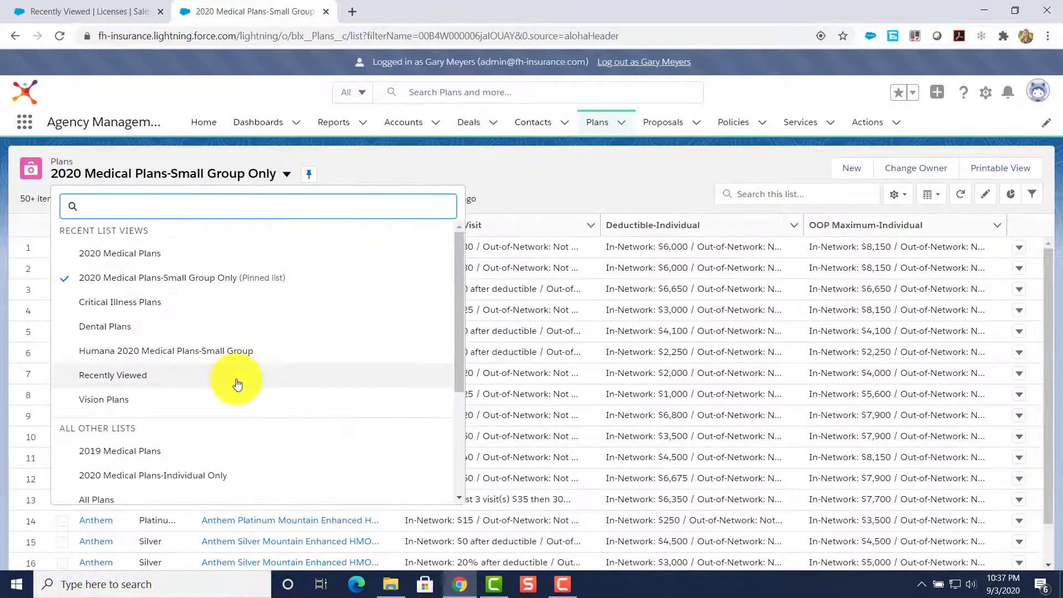
{"action": "scroll", "coordinate": [238, 380], "scroll_direction": "down", "scroll_amount": 3}
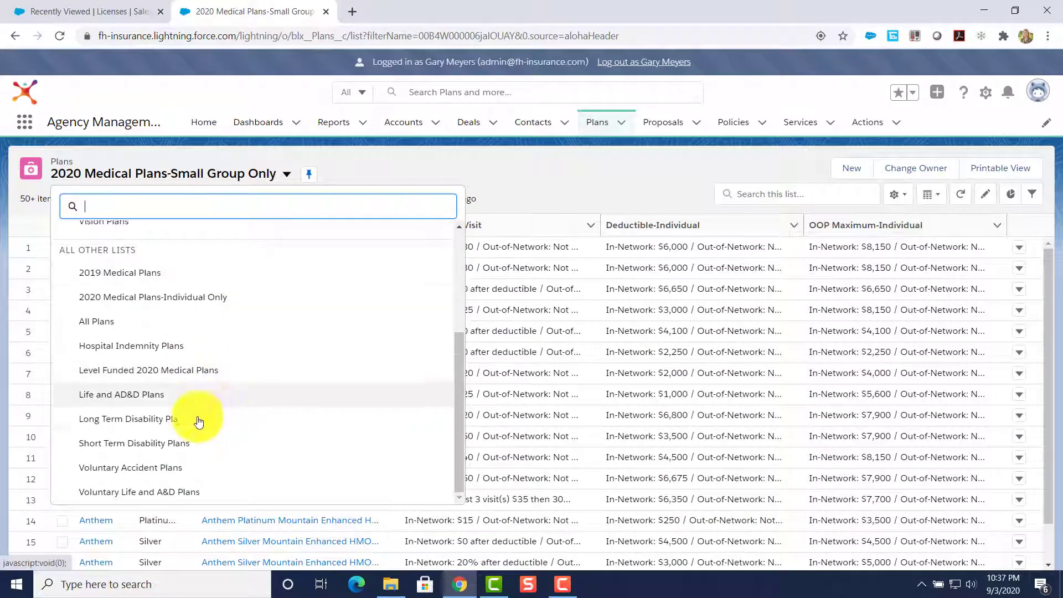
{"action": "left_click", "coordinate": [182, 422]}
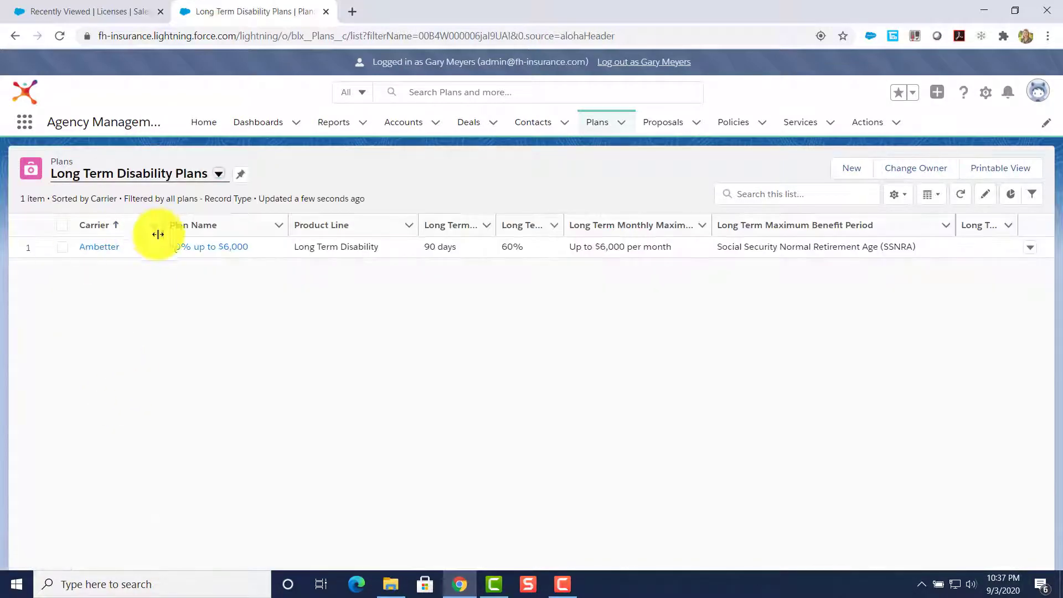
{"action": "left_click", "coordinate": [186, 248]}
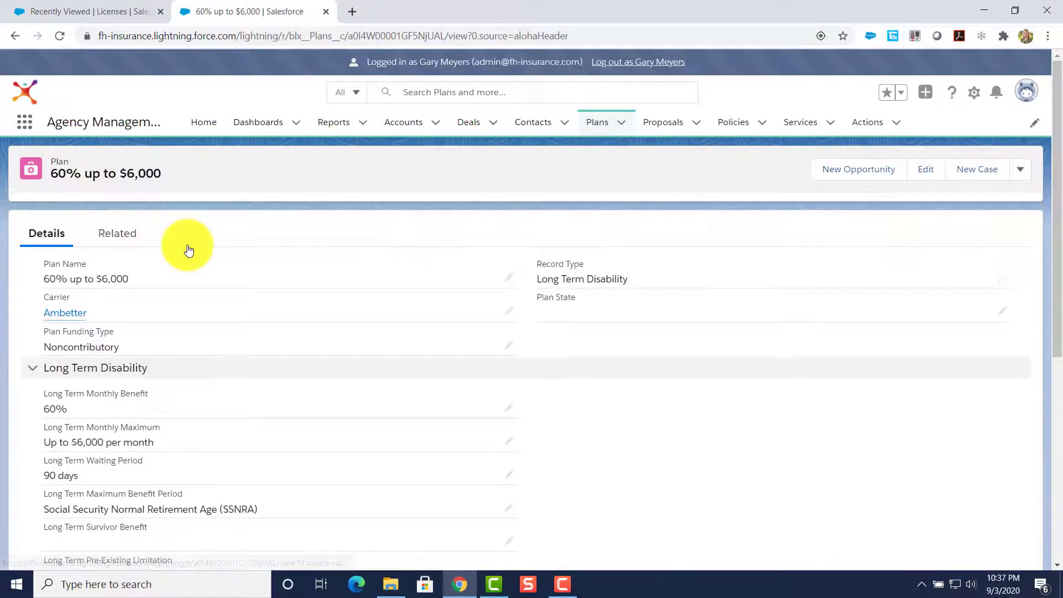
- Clone the Ambetter long term disability plan with Anthem as the carrier and save the new plan
{"action": "left_click", "coordinate": [1021, 169]}
{"action": "left_click", "coordinate": [956, 266]}
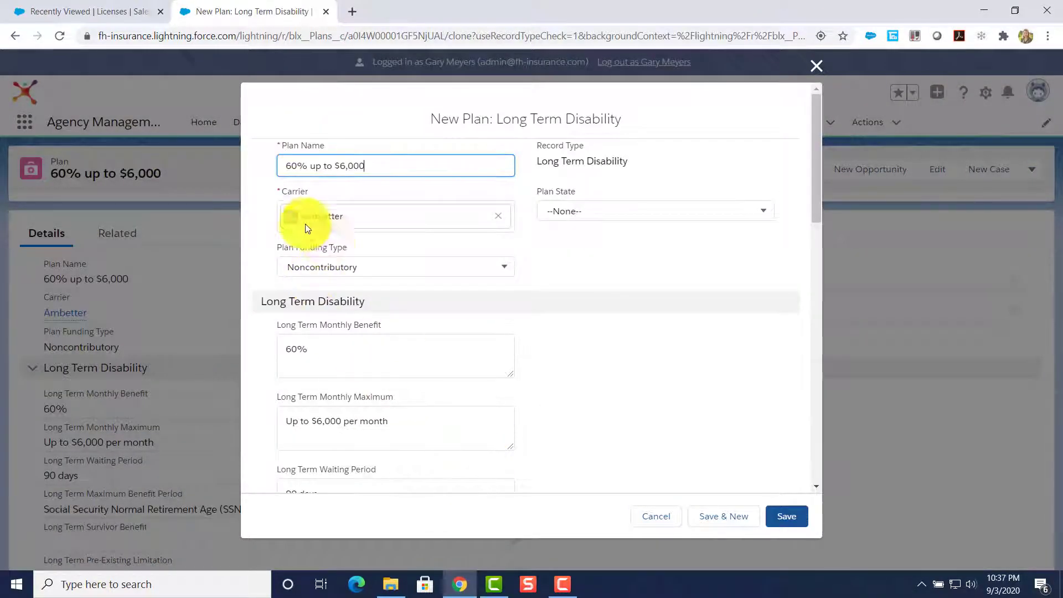
{"action": "left_click", "coordinate": [491, 219]}
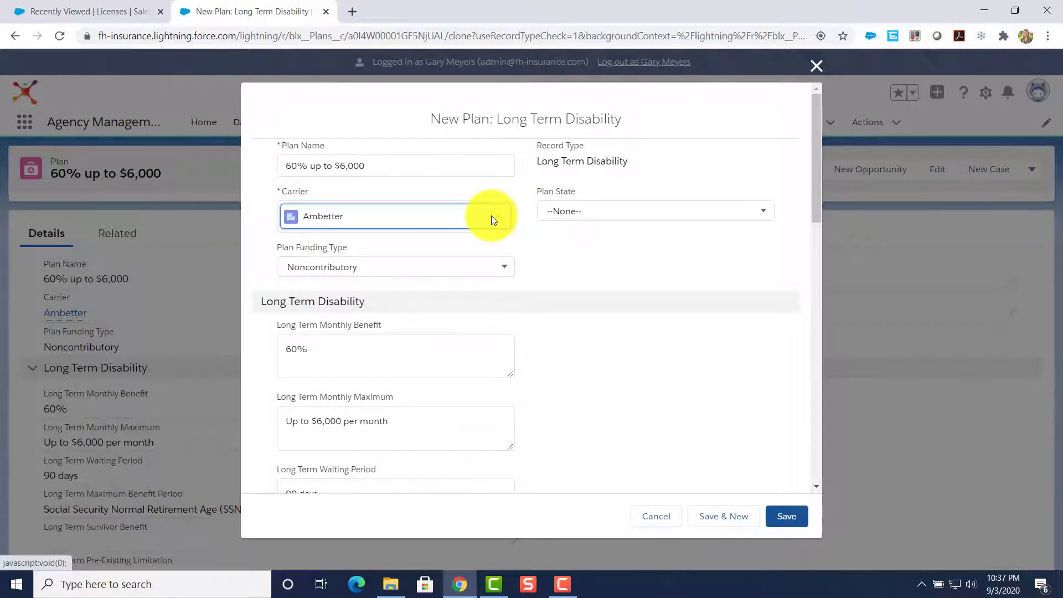
{"action": "left_click", "coordinate": [495, 217]}
{"action": "type", "text": "anthe"}
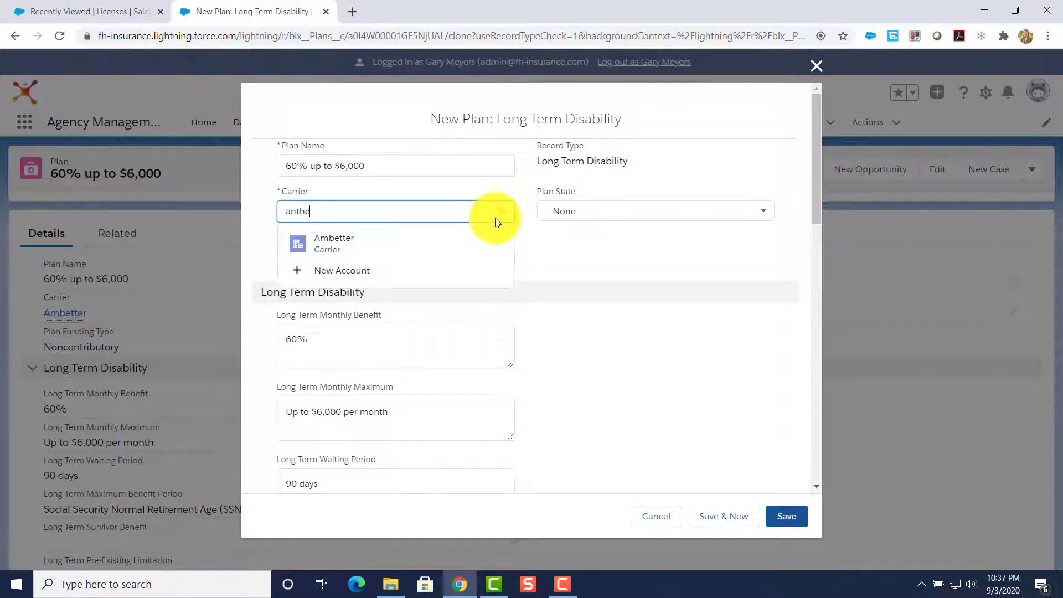
{"action": "left_click", "coordinate": [385, 270]}
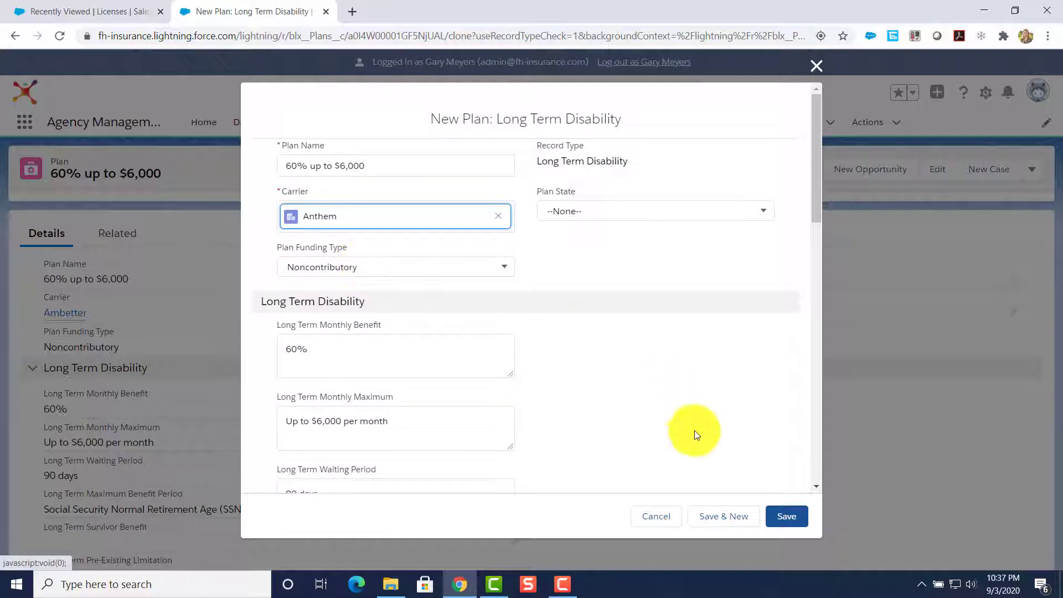
{"action": "left_click", "coordinate": [789, 516]}
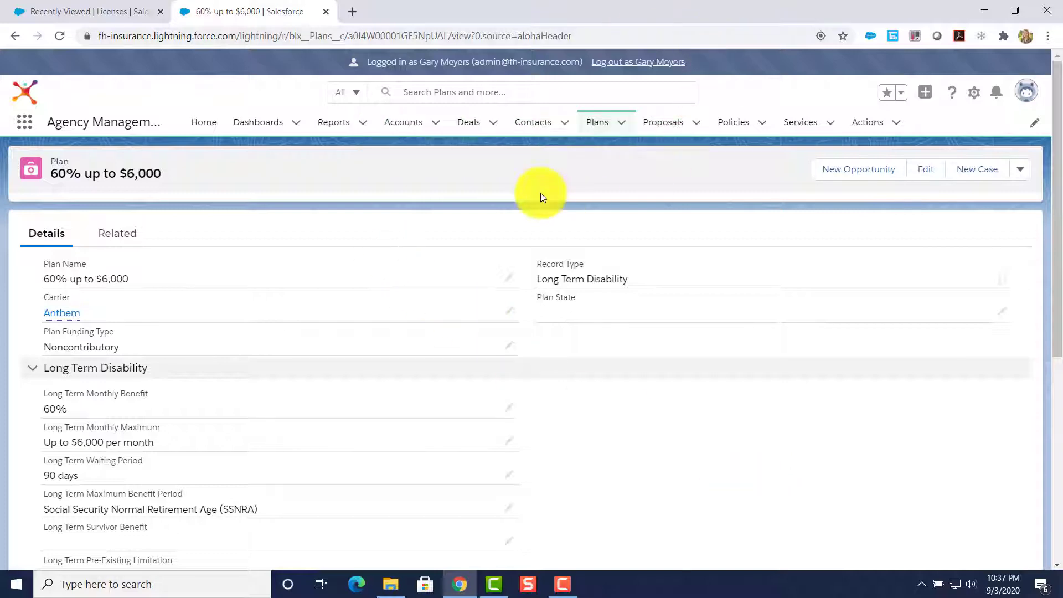
- Look through the 2019 Medical Plans list filtered by the search term "2019*"
{"action": "left_click", "coordinate": [594, 122]}
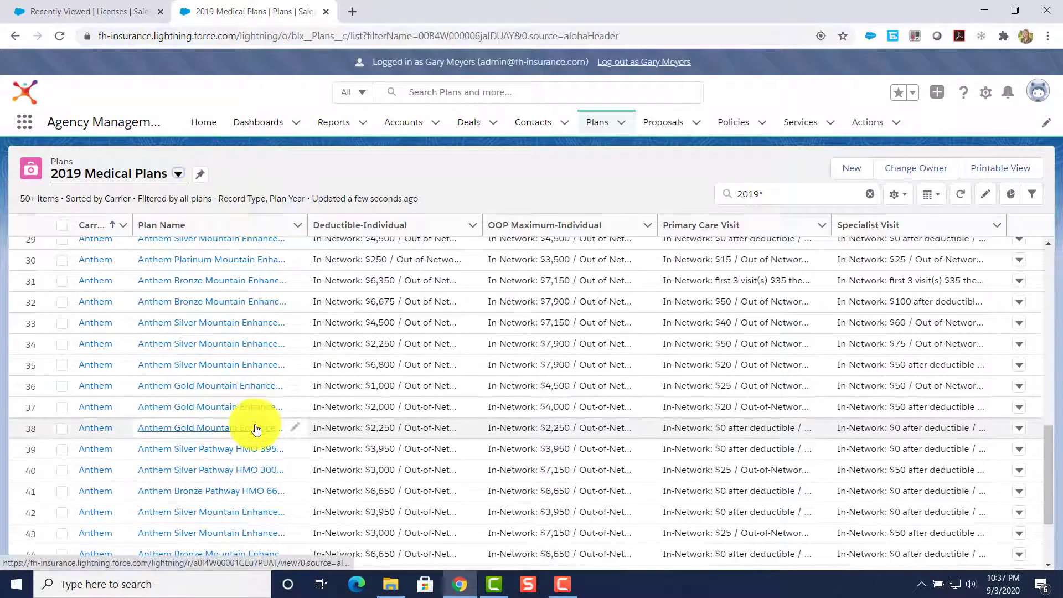
{"action": "scroll", "coordinate": [256, 432], "scroll_direction": "down", "scroll_amount": 15}
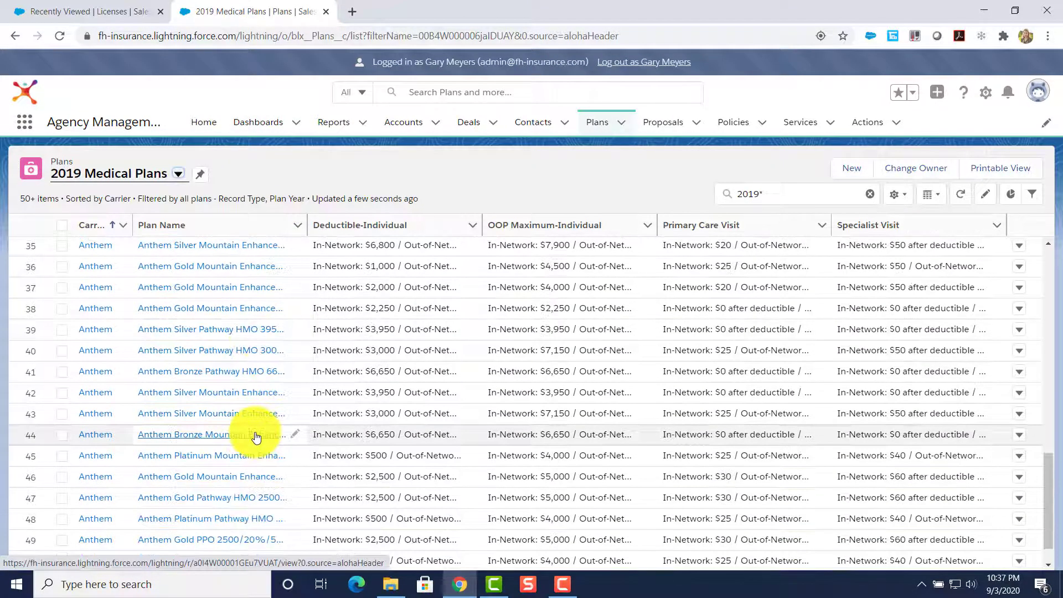
{"action": "scroll", "coordinate": [255, 432], "scroll_direction": "up", "scroll_amount": 20}
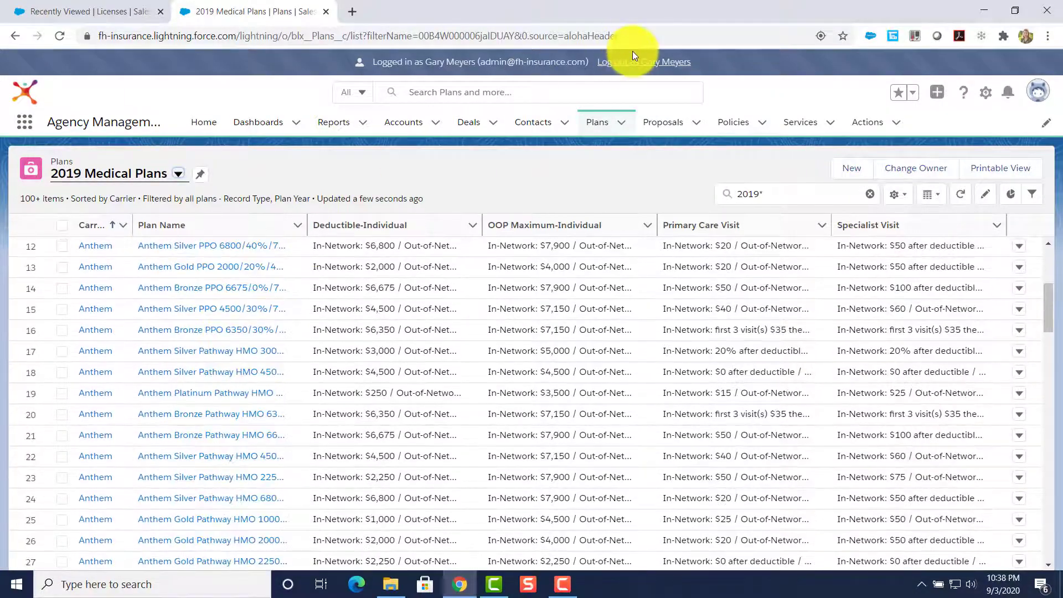
- Switch the plan list to the Long Term Disability Plans view to check the cloned plan
{"action": "left_click", "coordinate": [178, 174]}
{"action": "scroll", "coordinate": [166, 388], "scroll_direction": "down", "scroll_amount": 3}
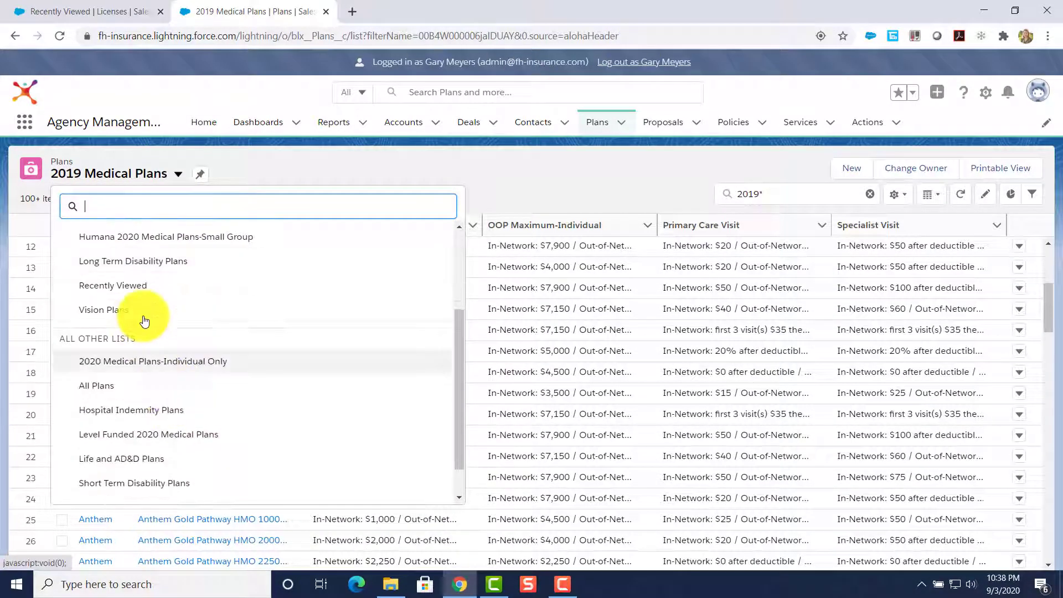
{"action": "left_click", "coordinate": [146, 261]}
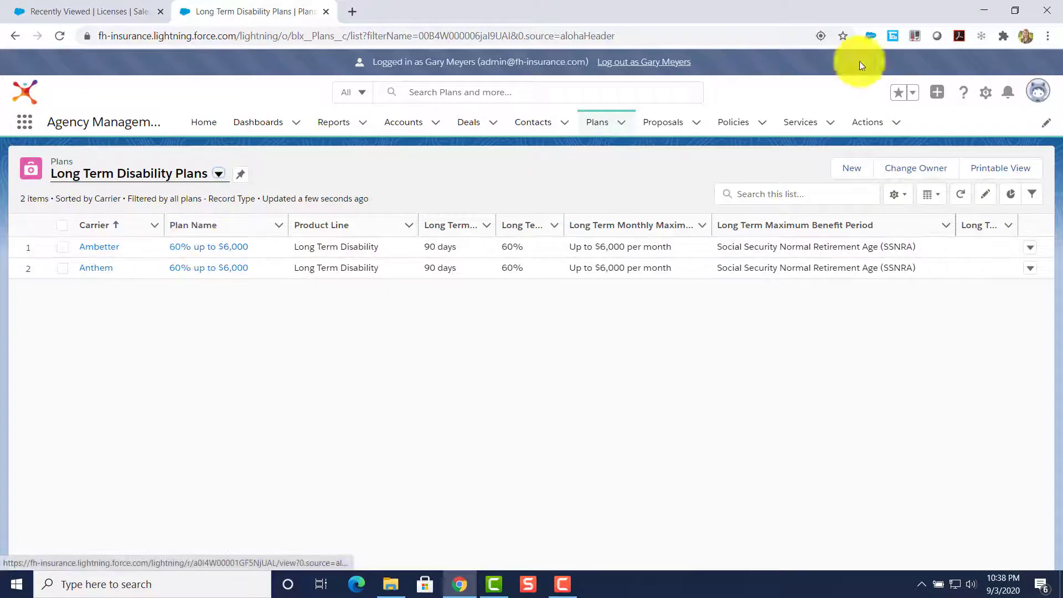
- Open the related records of the proposal "Bob's Bakery-10/1/2020-V1 Proposal"
{"action": "left_click", "coordinate": [661, 127]}
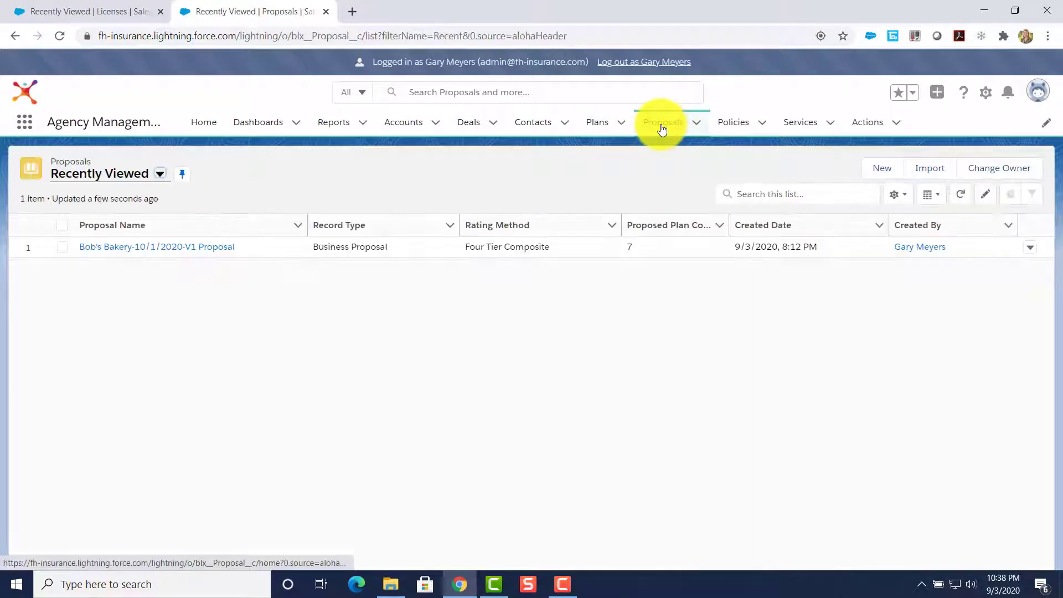
{"action": "left_click", "coordinate": [144, 248]}
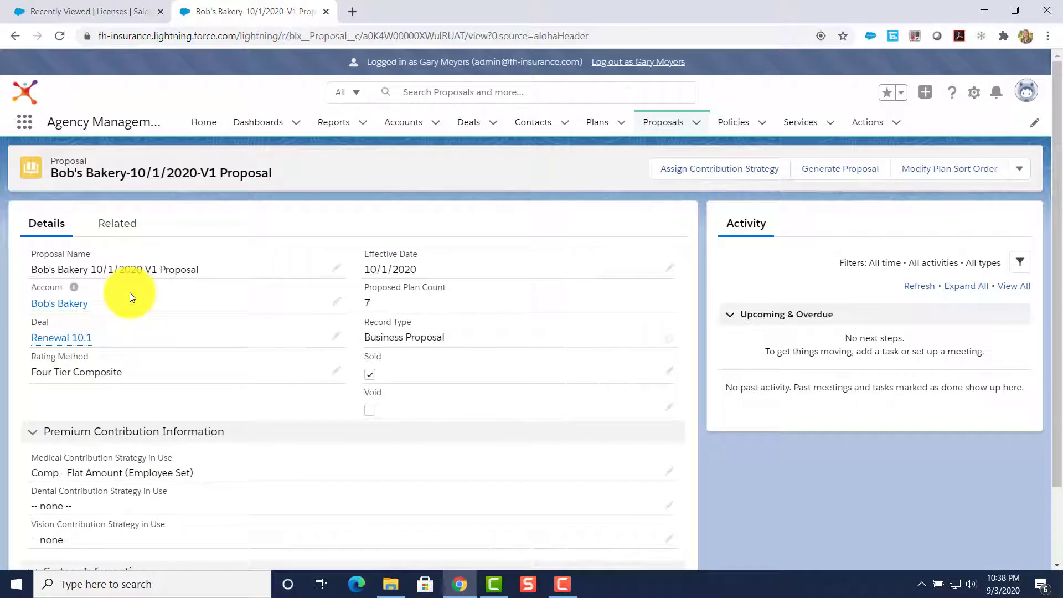
{"action": "left_click", "coordinate": [120, 231]}
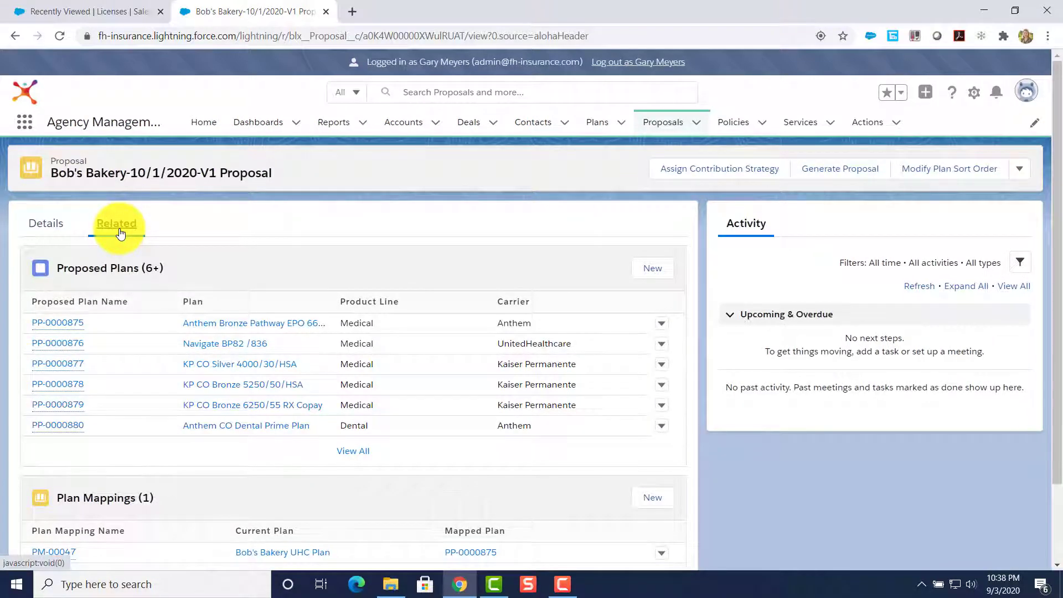
- Start a new proposed plan with the One Tier Composite rating method and Anthem's "60% up to $6,000" plan
{"action": "left_click", "coordinate": [654, 270]}
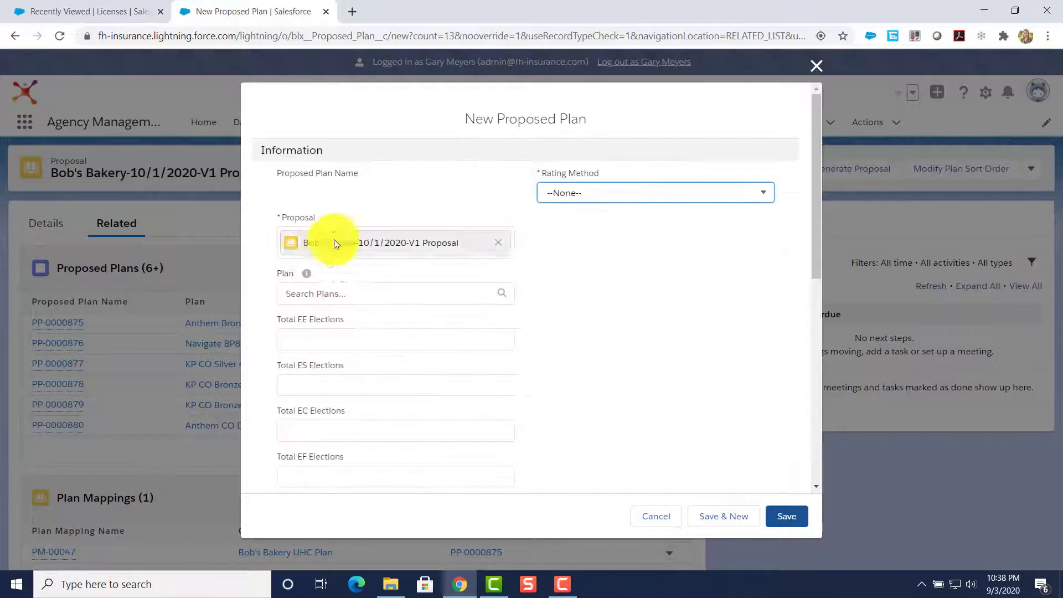
{"action": "left_click", "coordinate": [621, 197]}
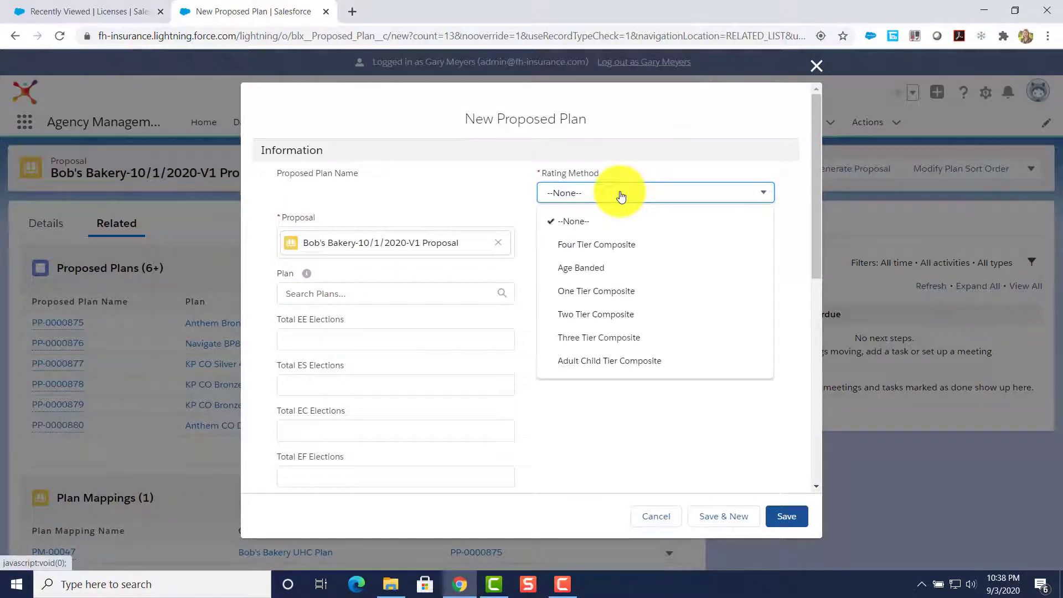
{"action": "left_click", "coordinate": [602, 294]}
{"action": "left_click", "coordinate": [382, 292]}
{"action": "type", "text": "6"}
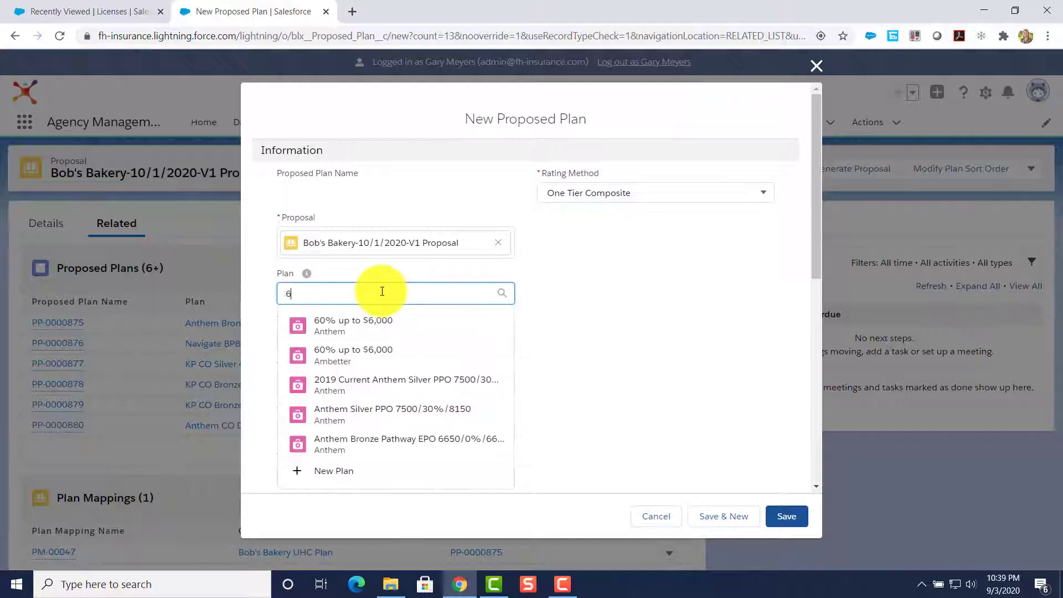
{"action": "type", "text": "0%"}
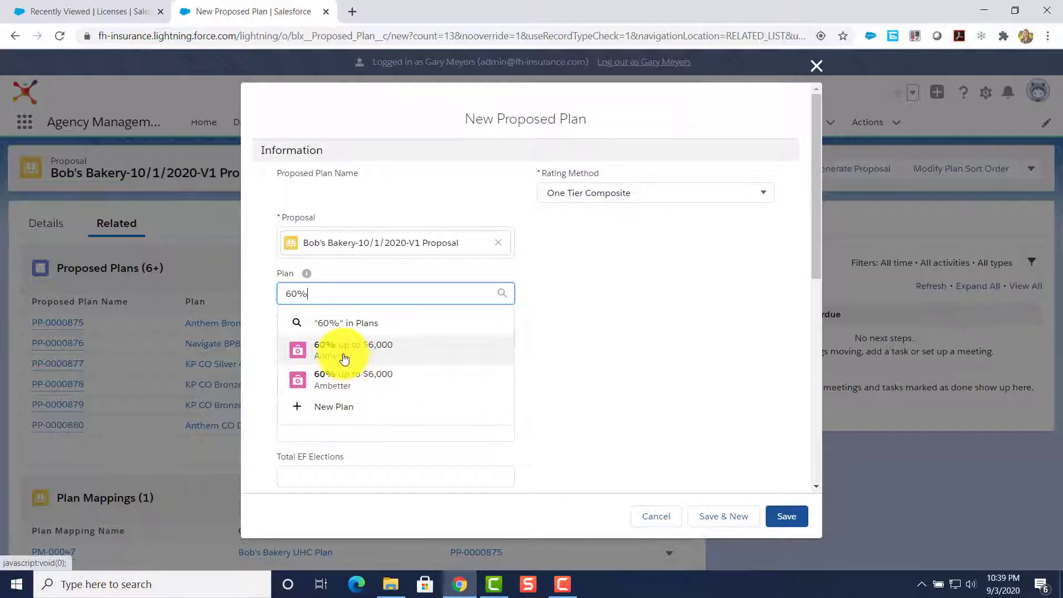
{"action": "left_click", "coordinate": [340, 356]}
- Rate Anthem's proposed disability plan with 12 insured employees, an LTD rate of $0.32 and an insured monthly volume of $352,000, and save it
{"action": "scroll", "coordinate": [340, 354], "scroll_direction": "down", "scroll_amount": 8}
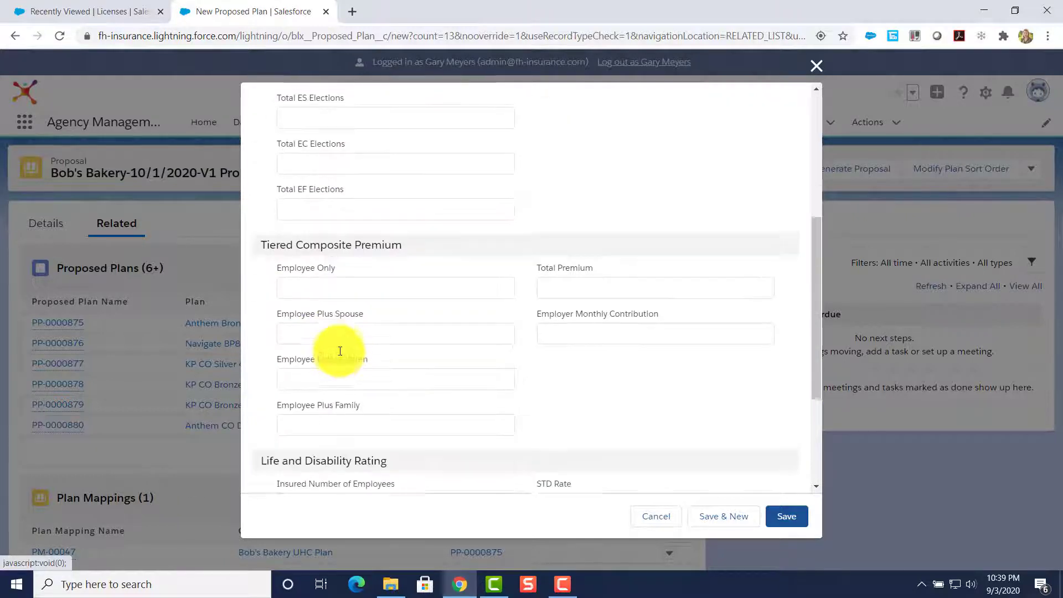
{"action": "left_click", "coordinate": [324, 320]}
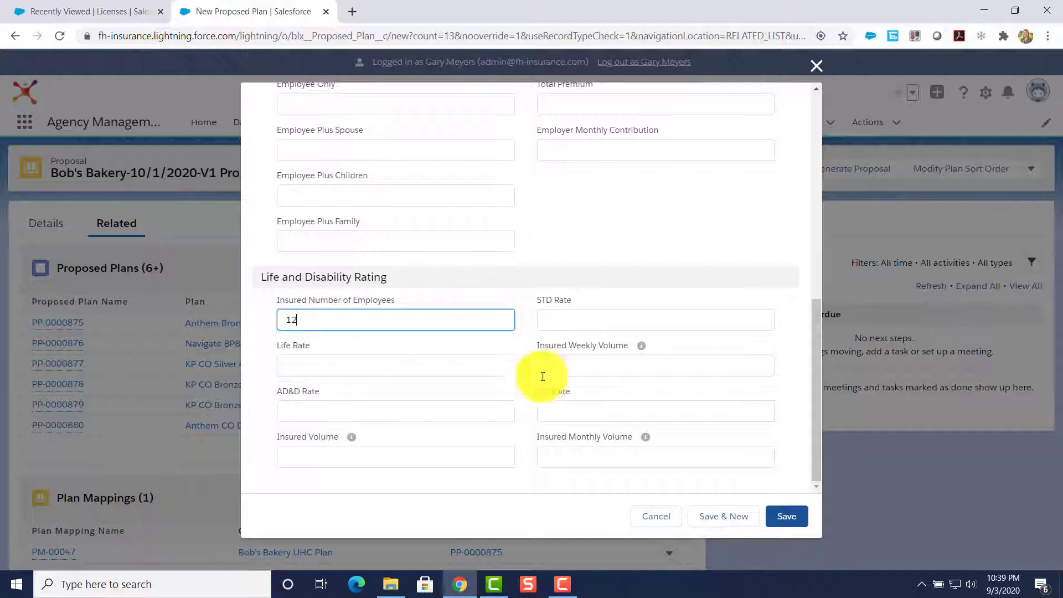
{"action": "left_click", "coordinate": [562, 404]}
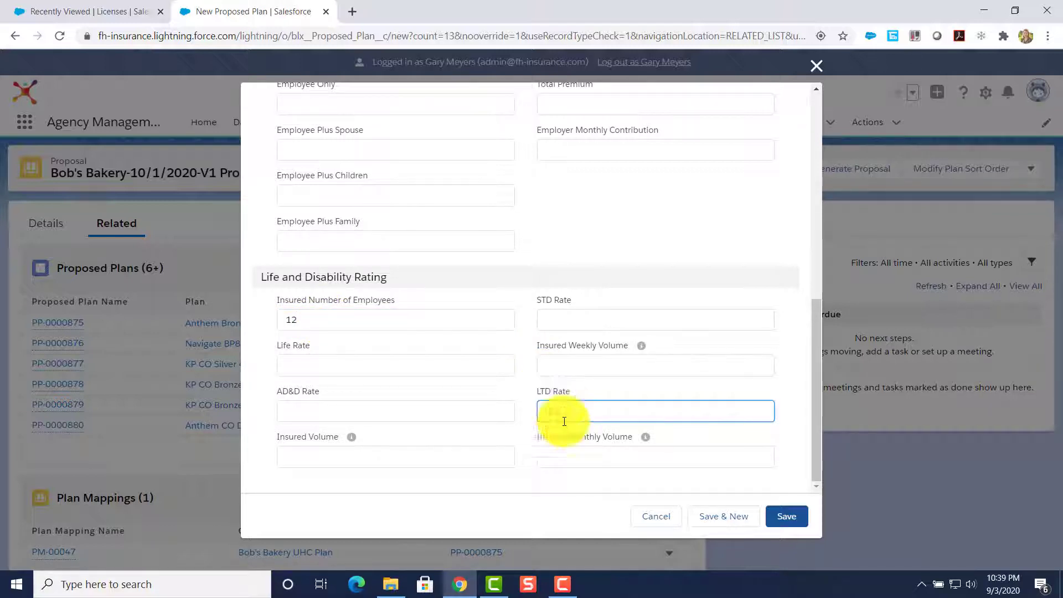
{"action": "type", "text": "0.32"}
{"action": "left_click", "coordinate": [562, 454]}
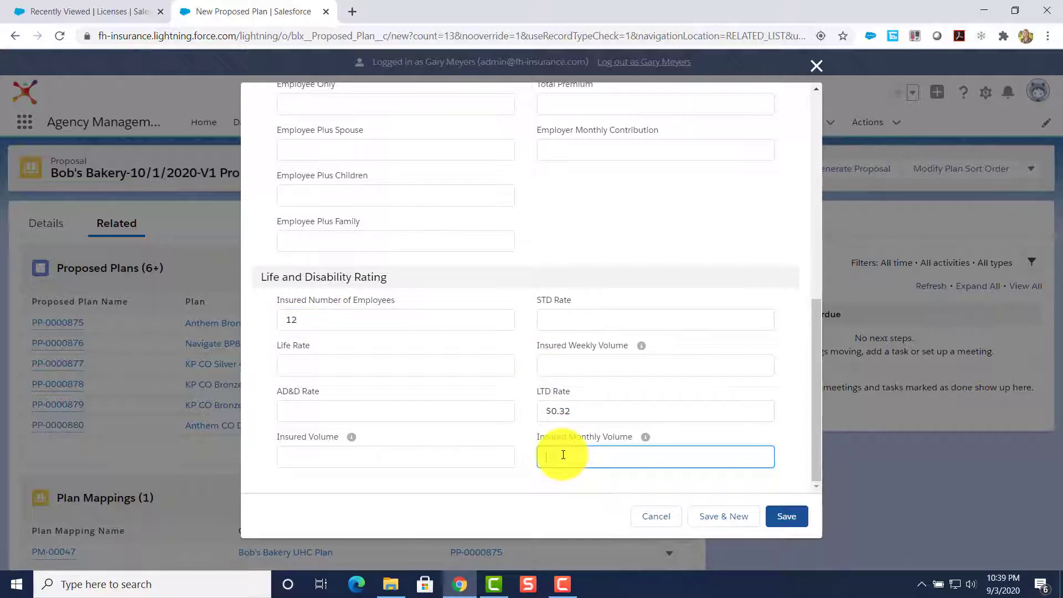
{"action": "type", "text": "352,000"}
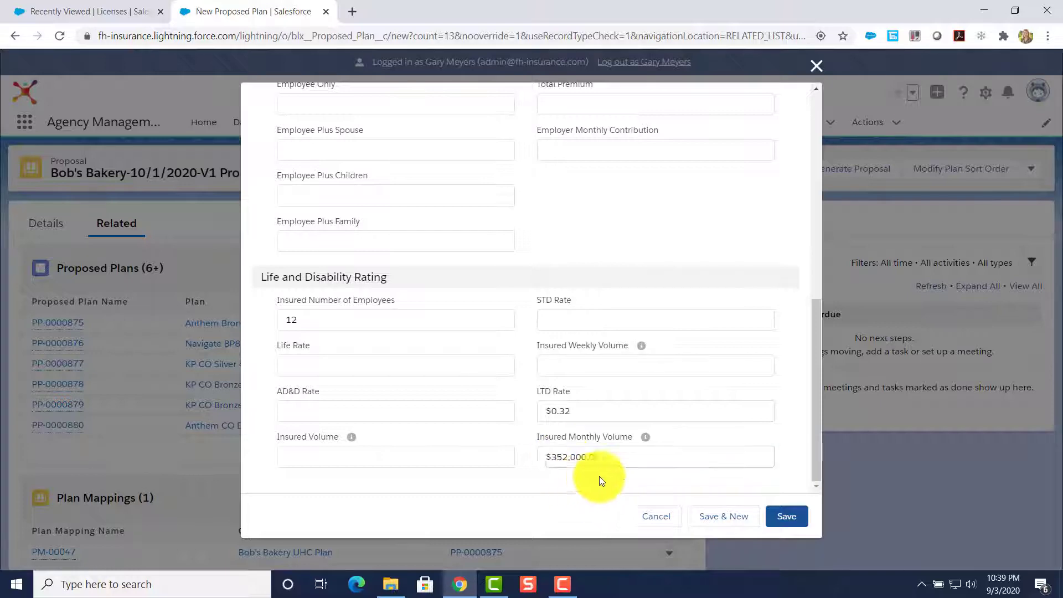
{"action": "left_click", "coordinate": [781, 517]}
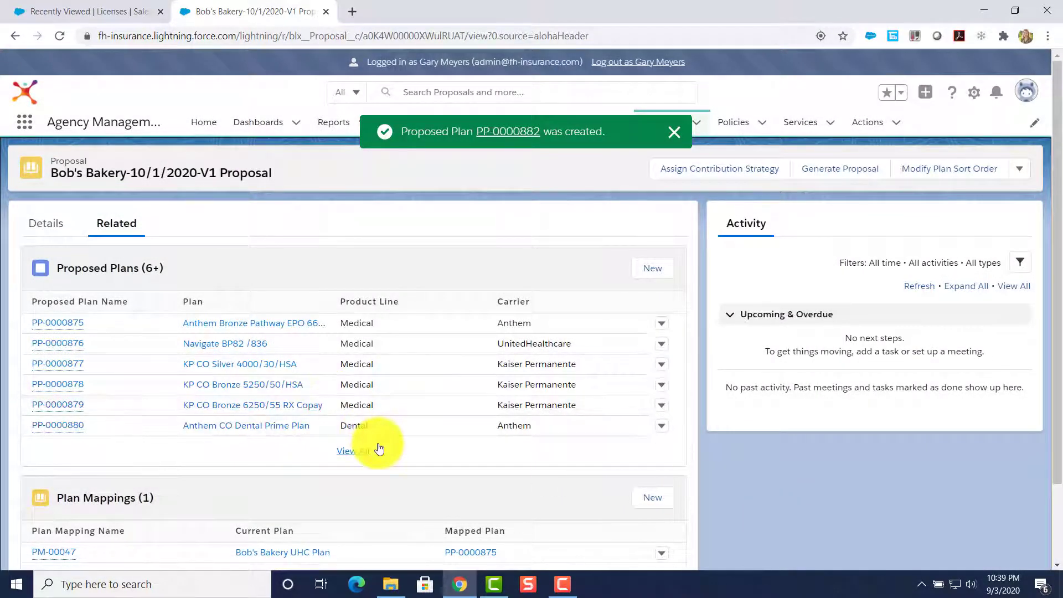
- Check the full list of proposed plans on the Bob's Bakery proposal and return to the proposal record
{"action": "left_click", "coordinate": [350, 453]}
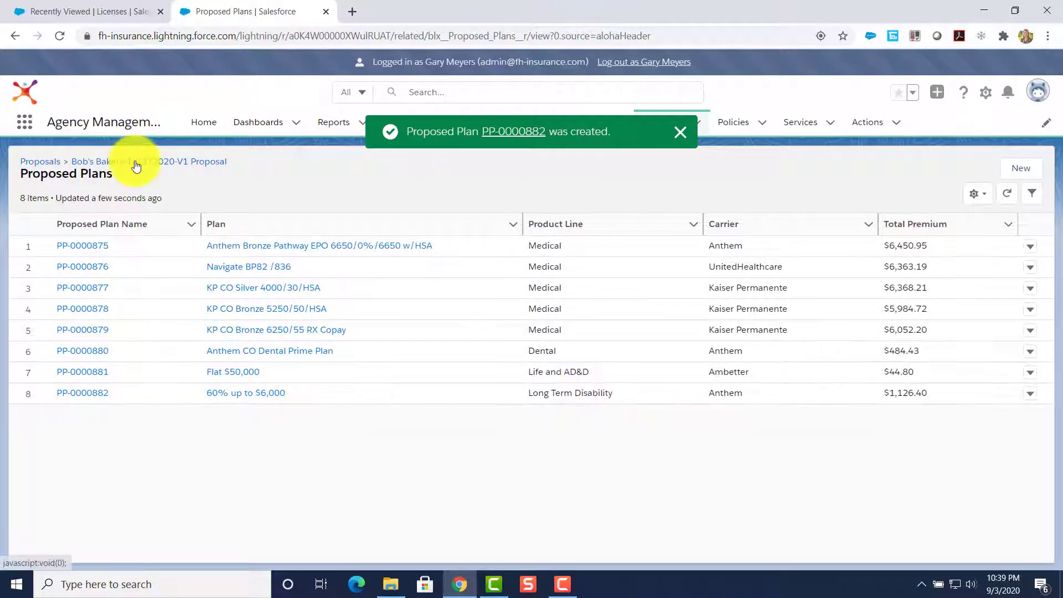
{"action": "left_click", "coordinate": [14, 36]}
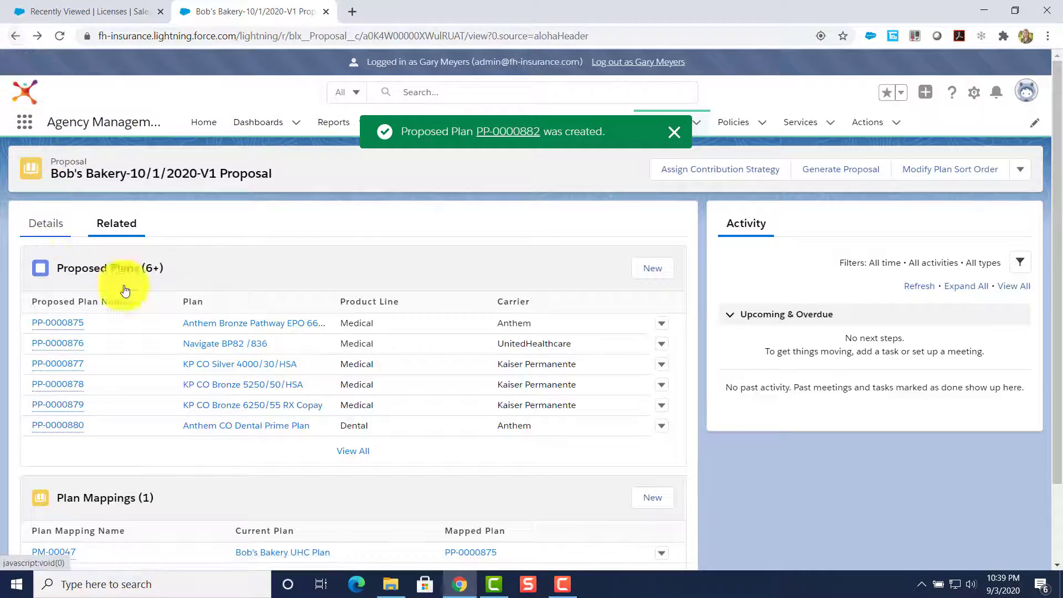
- Start another proposed plan on the proposal with the One Tier Composite rating method and Ambetter's "60% up to $6,000" plan
{"action": "left_click", "coordinate": [655, 272]}
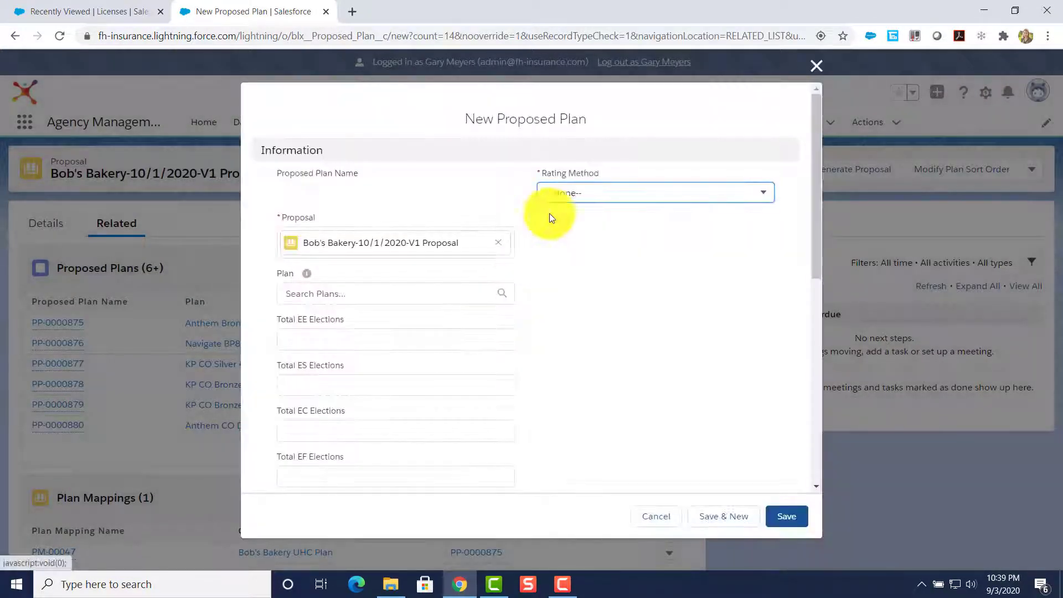
{"action": "left_click", "coordinate": [604, 192]}
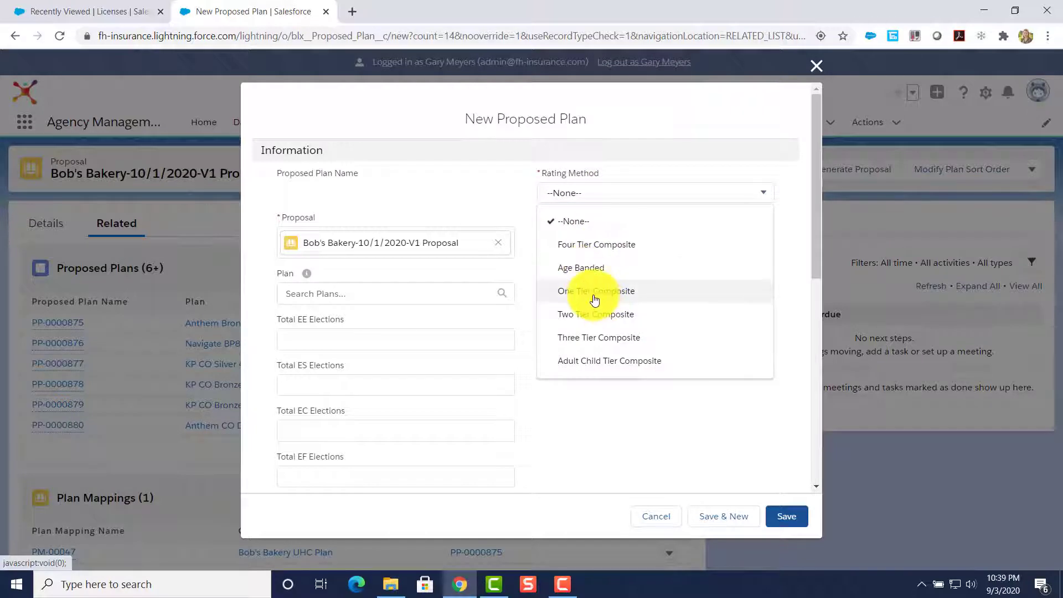
{"action": "left_click", "coordinate": [594, 299]}
{"action": "left_click", "coordinate": [293, 295]}
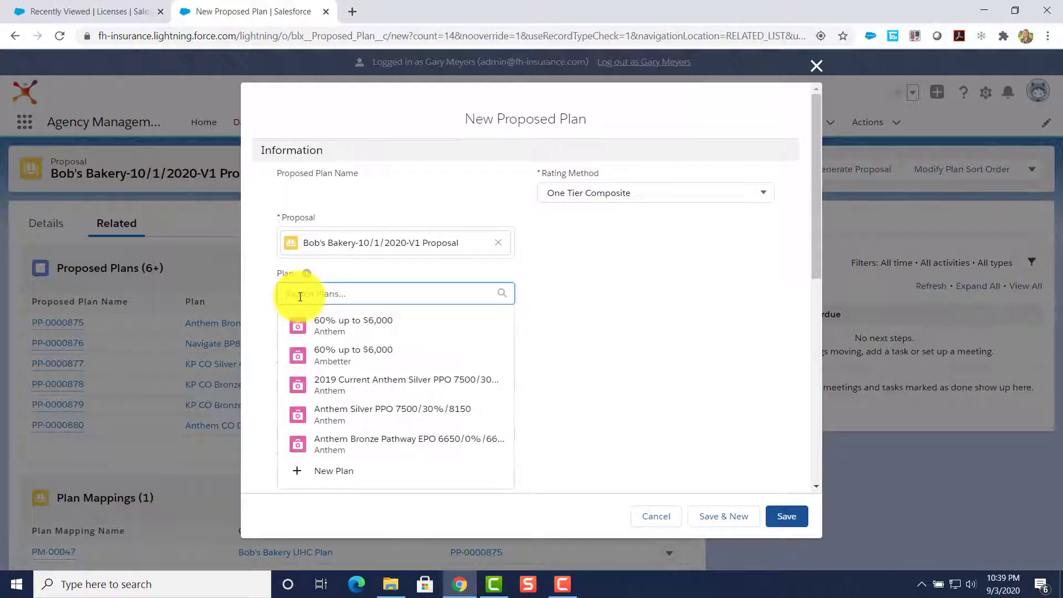
{"action": "type", "text": "60%"}
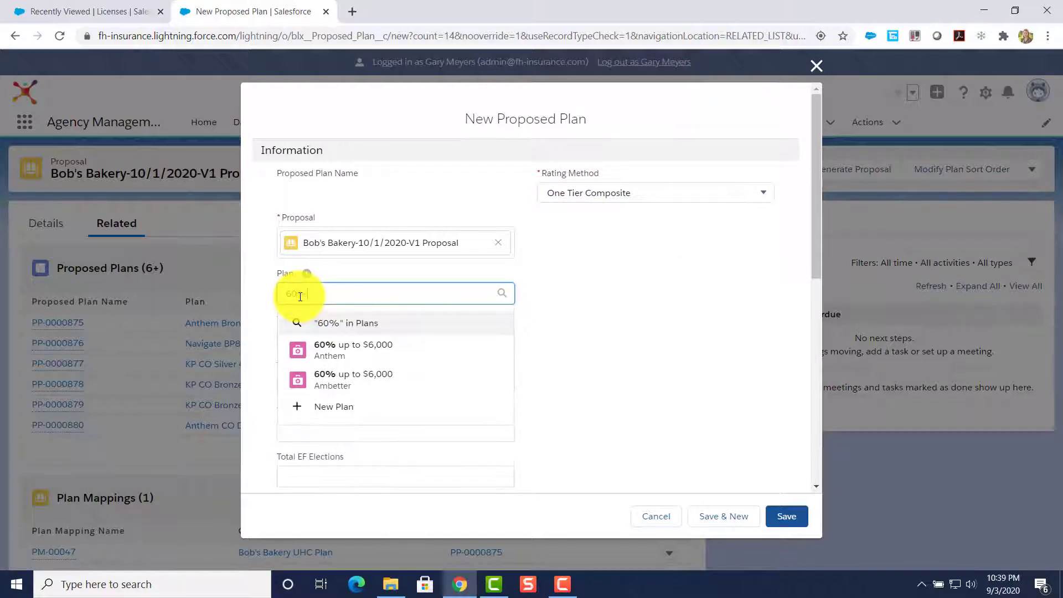
{"action": "left_click", "coordinate": [320, 378]}
- Rate the Ambetter plan with 12 insured employees, an LTD rate of $0.33 and an insured monthly volume of $3,250,000, and save it
{"action": "scroll", "coordinate": [350, 336], "scroll_direction": "down", "scroll_amount": 8}
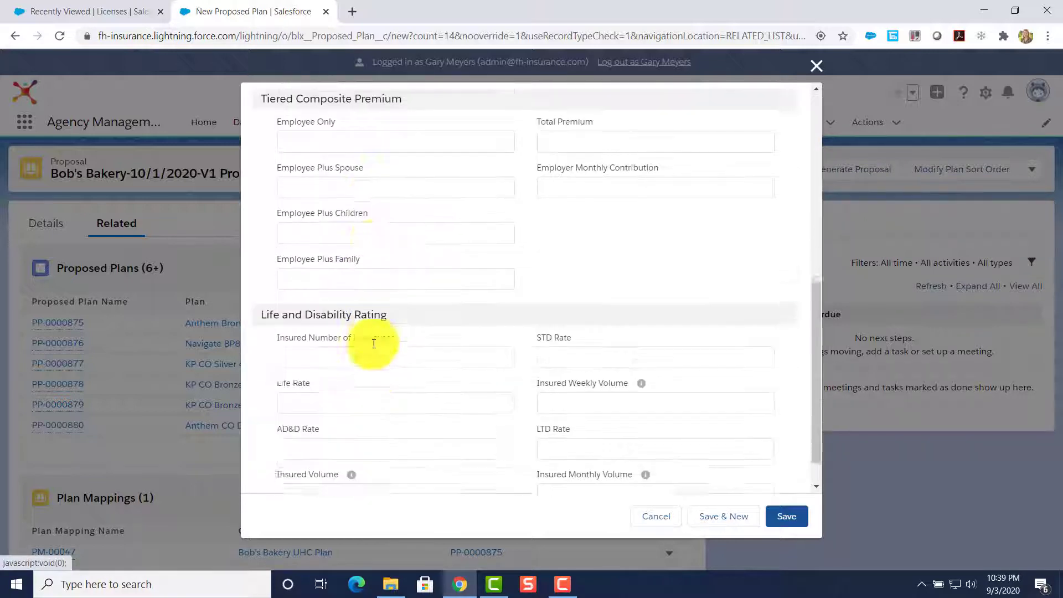
{"action": "left_click", "coordinate": [318, 319]}
{"action": "type", "text": "12"}
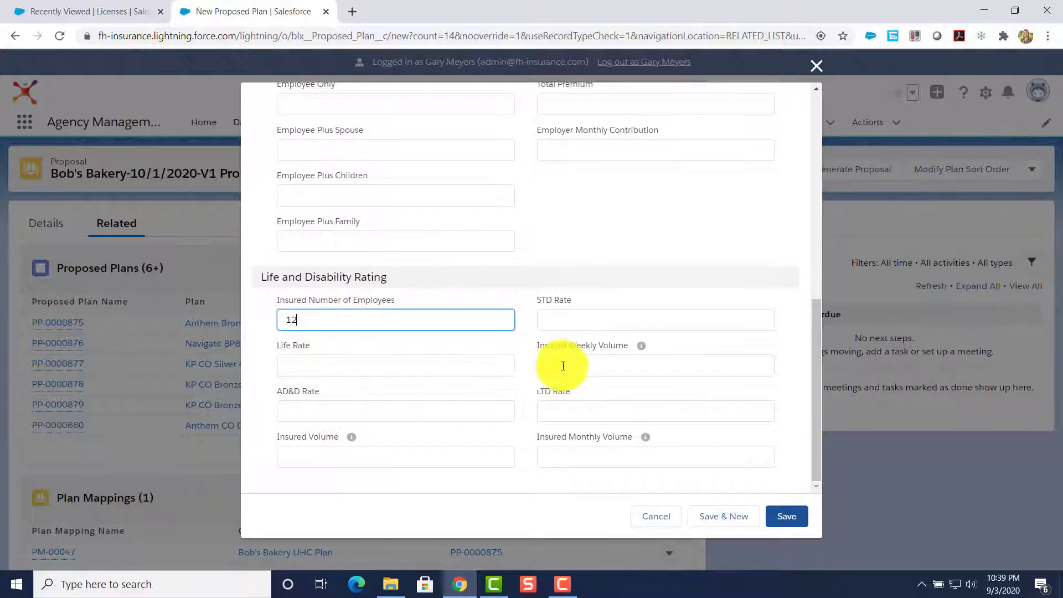
{"action": "left_click", "coordinate": [578, 408]}
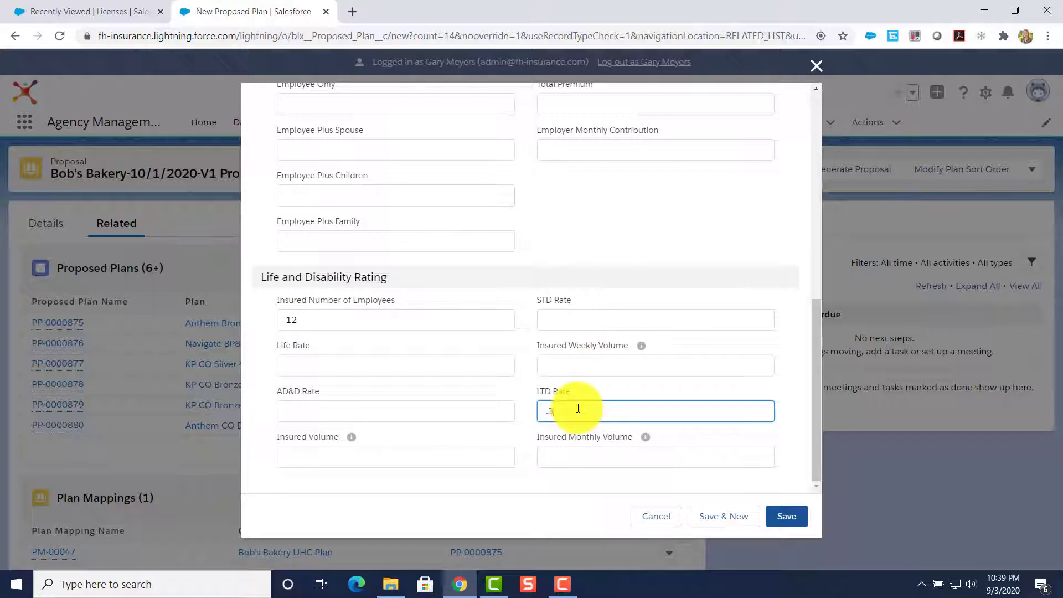
{"action": "left_click", "coordinate": [584, 455]}
{"action": "type", "text": "3,250,000"}
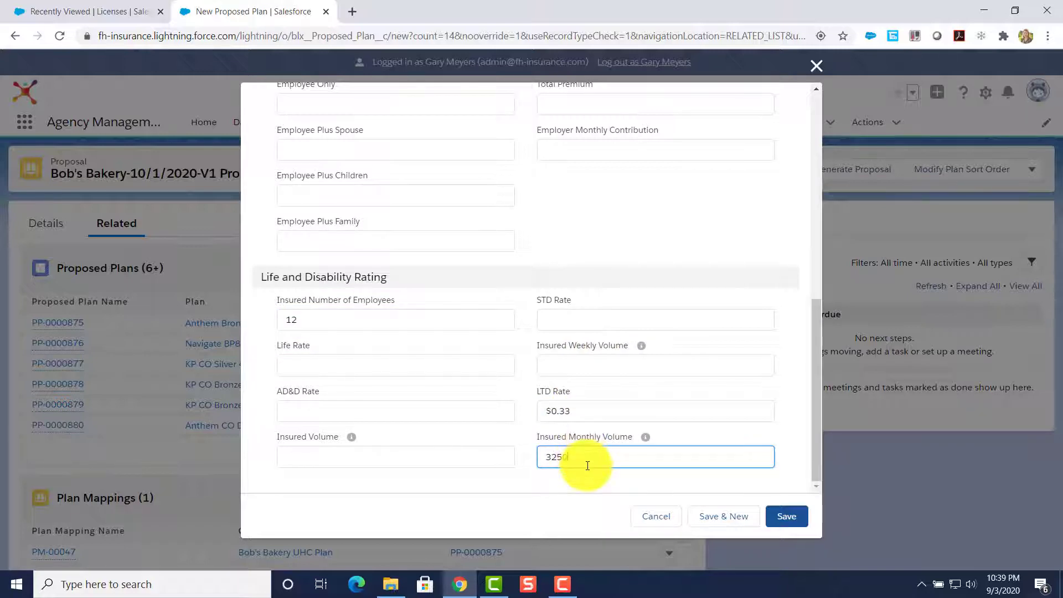
{"action": "left_click", "coordinate": [788, 517]}
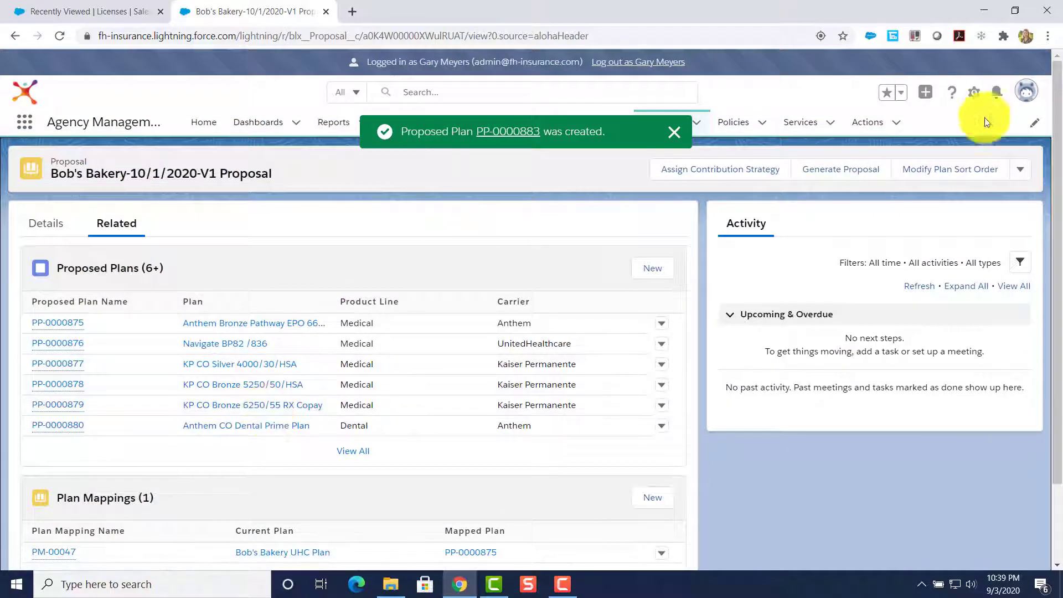
- Generate the Bob's Bakery proposal from the Market Proposal Composite template and enable editing of the workbook in Excel
{"action": "left_click", "coordinate": [857, 172]}
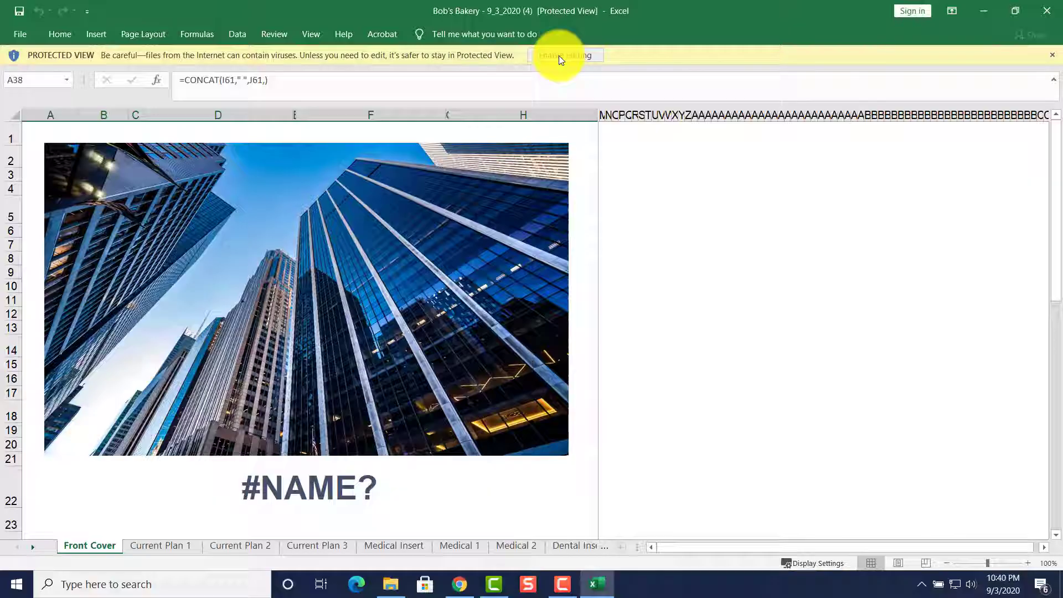
{"action": "left_click", "coordinate": [560, 58]}
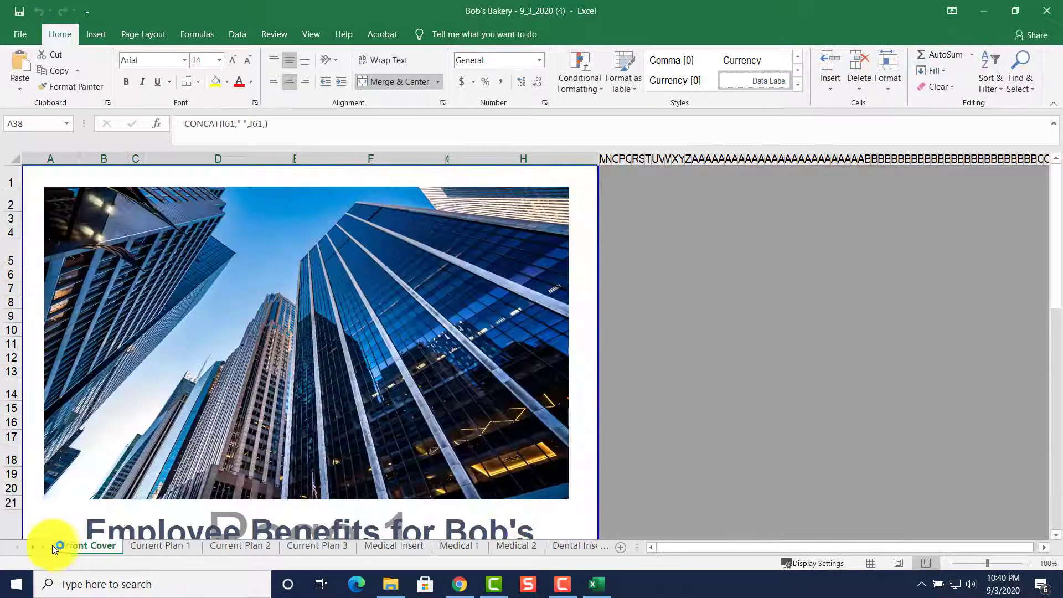
- Examine the Long Term Disability comparison of the two carriers on the workbook's Disability sheet
{"action": "left_click", "coordinate": [32, 546]}
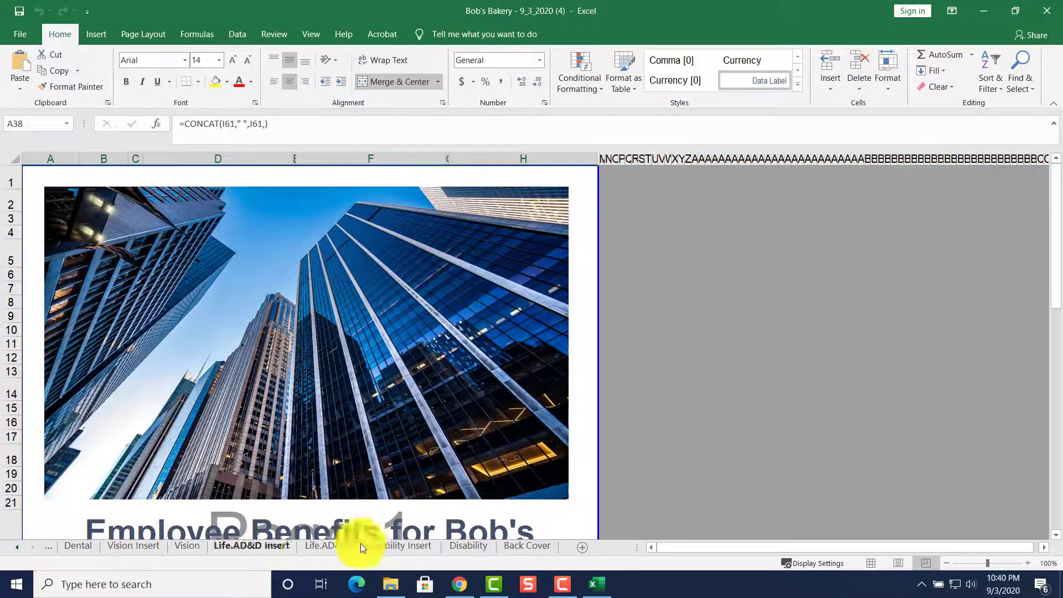
{"action": "left_click", "coordinate": [457, 545]}
{"action": "scroll", "coordinate": [443, 533], "scroll_direction": "down", "scroll_amount": 4}
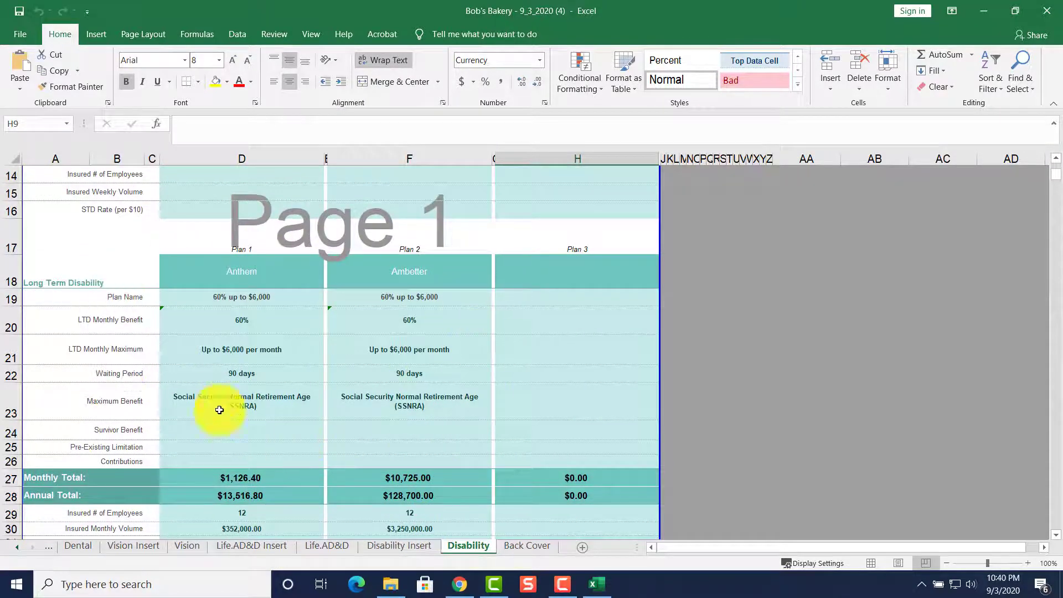
{"action": "scroll", "coordinate": [261, 399], "scroll_direction": "down", "scroll_amount": 1}
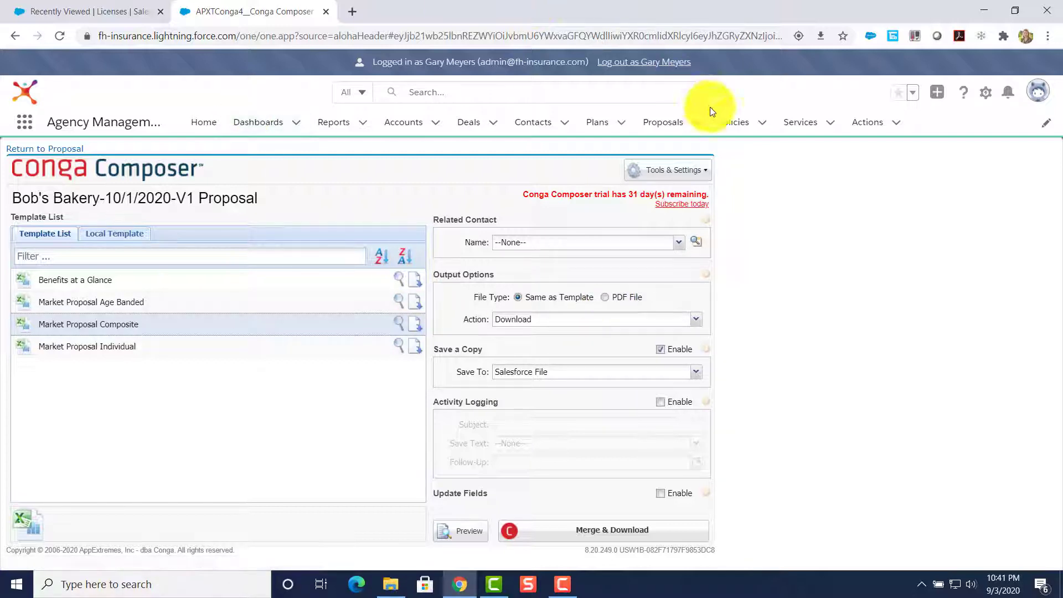
- Look through the recently viewed policies and the policies related to the Bob's Bakery account in Salesforce
{"action": "left_click", "coordinate": [735, 127]}
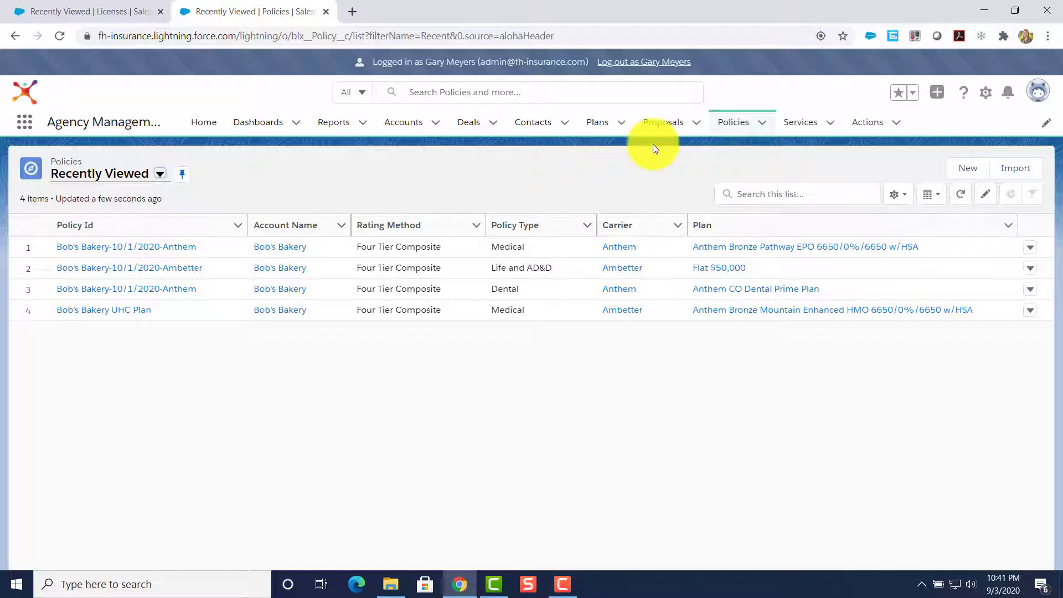
{"action": "left_click", "coordinate": [388, 123]}
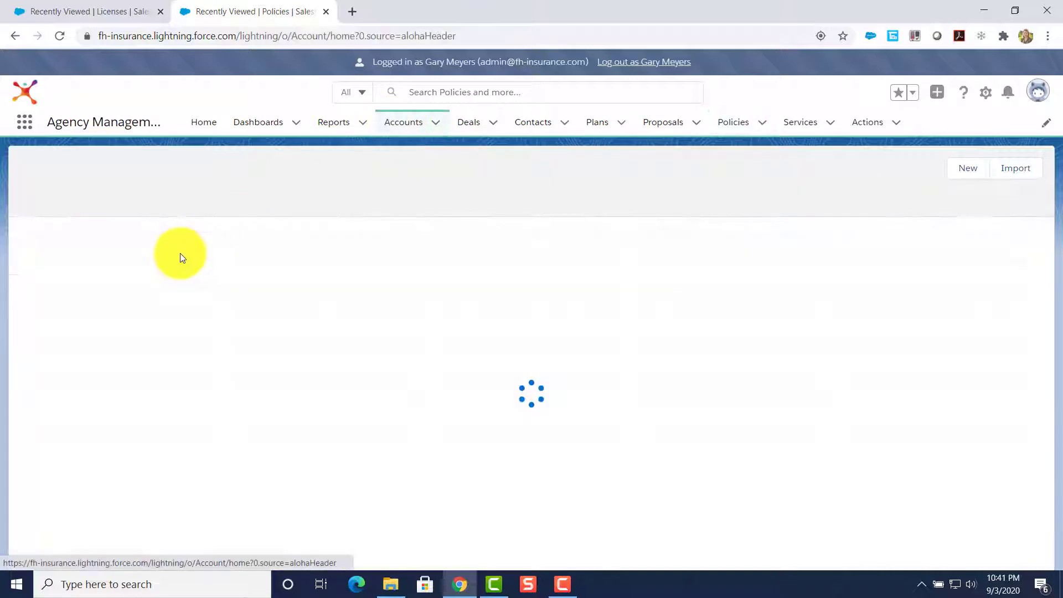
{"action": "left_click", "coordinate": [69, 249]}
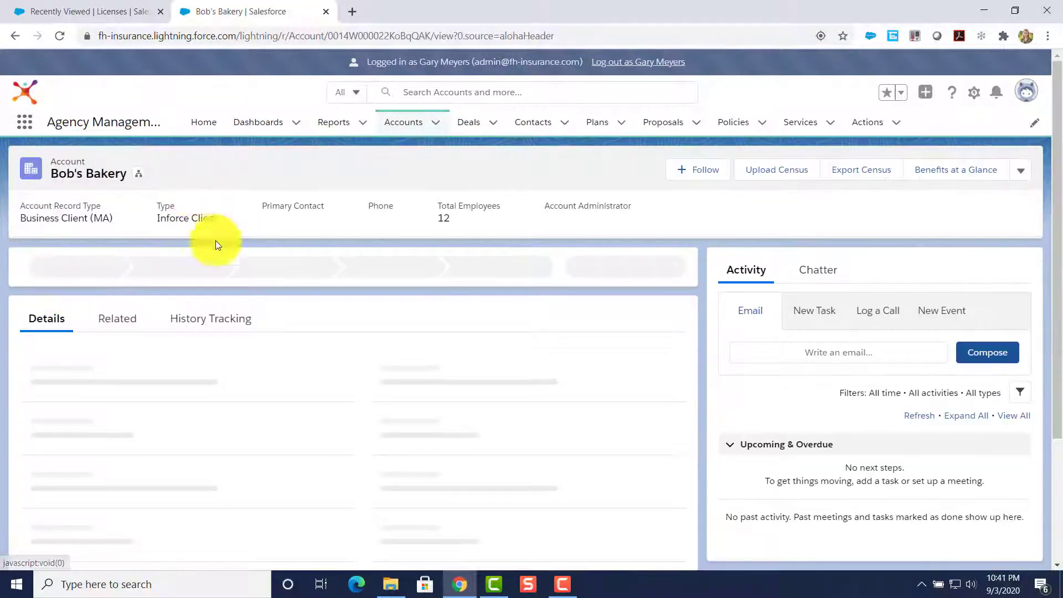
{"action": "left_click", "coordinate": [128, 358]}
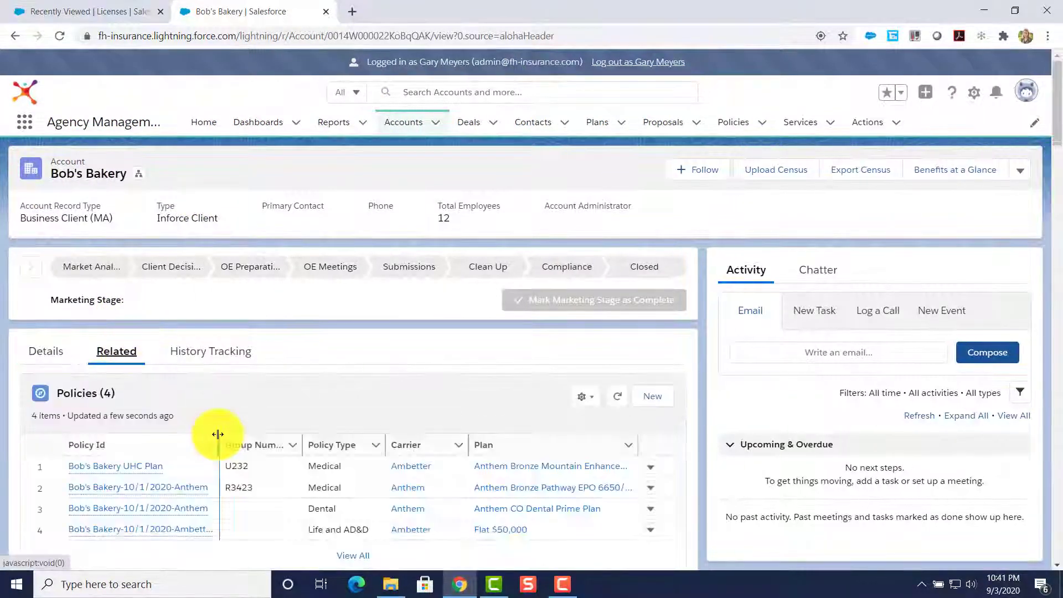
{"action": "scroll", "coordinate": [214, 435], "scroll_direction": "down", "scroll_amount": 5}
{"action": "scroll", "coordinate": [217, 437], "scroll_direction": "up", "scroll_amount": 4}
{"action": "scroll", "coordinate": [217, 433], "scroll_direction": "up", "scroll_amount": 2}
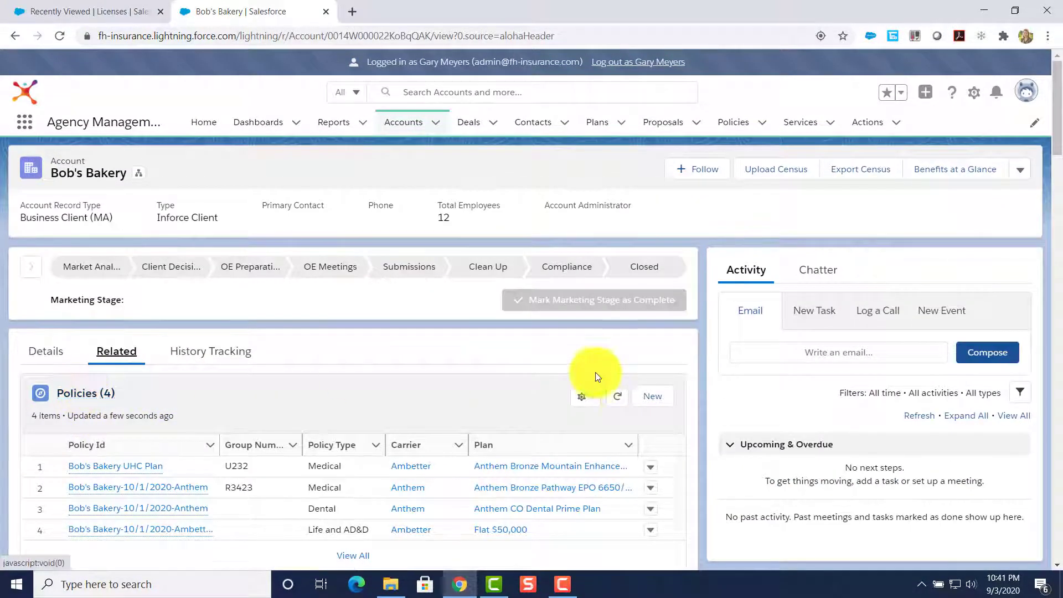
- Try to start a new policy from the Bob's Bakery account's related policies
{"action": "left_click", "coordinate": [653, 397]}
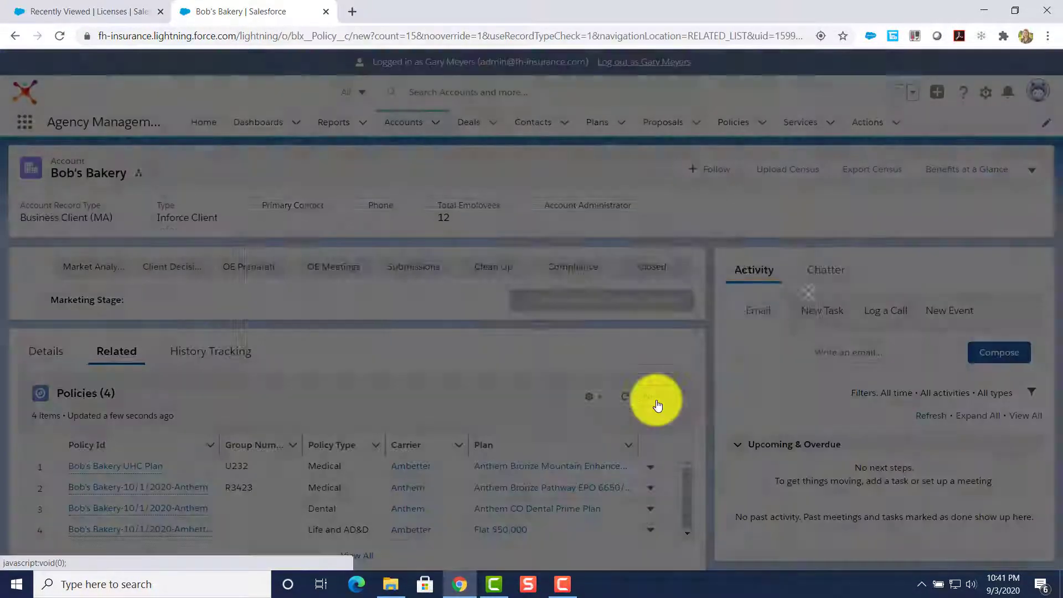
{"action": "left_click", "coordinate": [790, 395]}
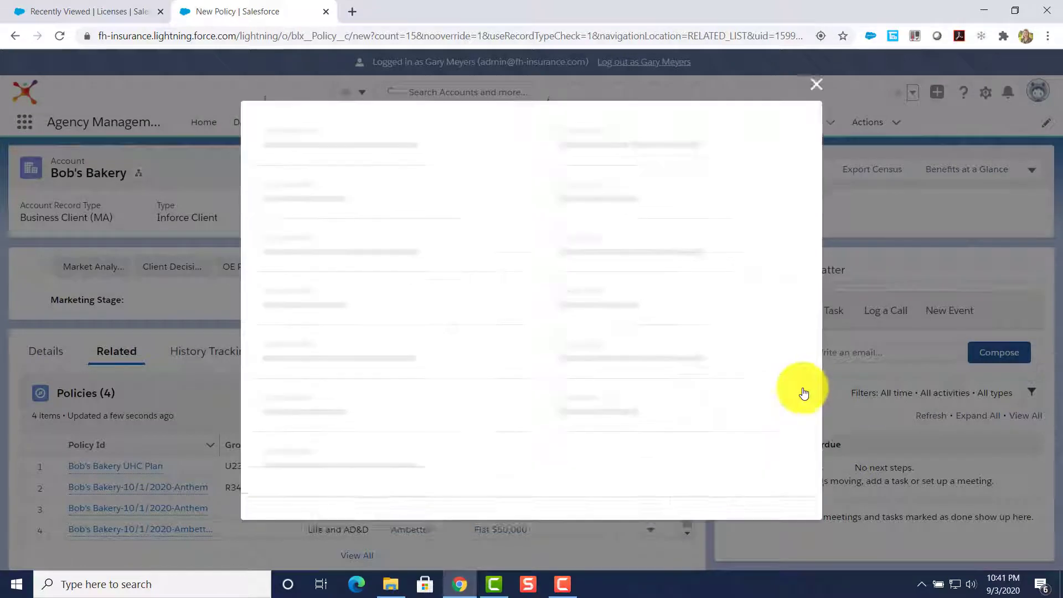
- Start a new Business Client Policy from the policies list and assign it to the Bob's Bakery account
{"action": "left_click", "coordinate": [734, 123]}
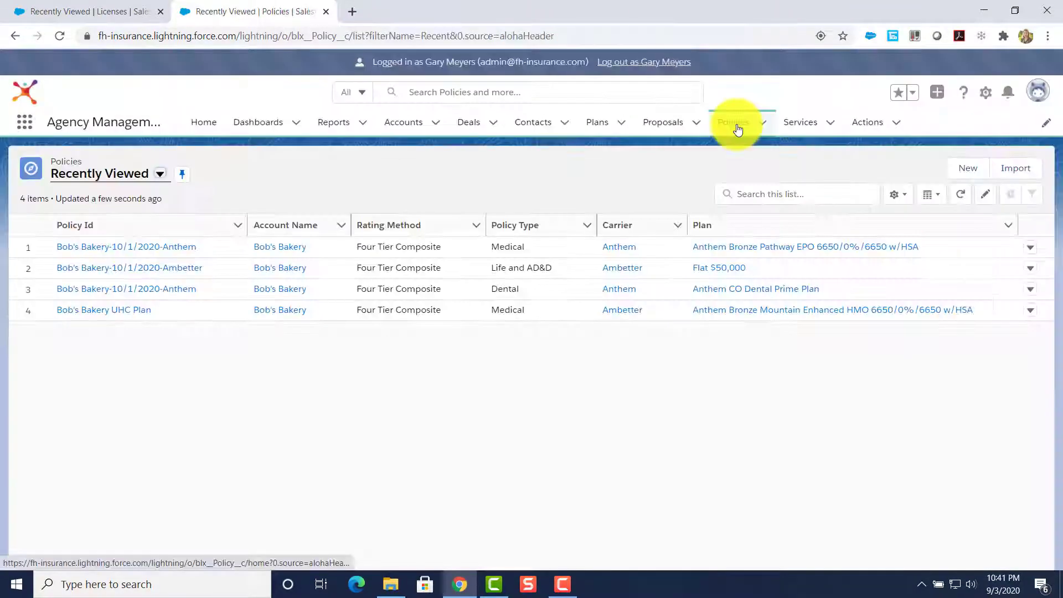
{"action": "left_click", "coordinate": [968, 178]}
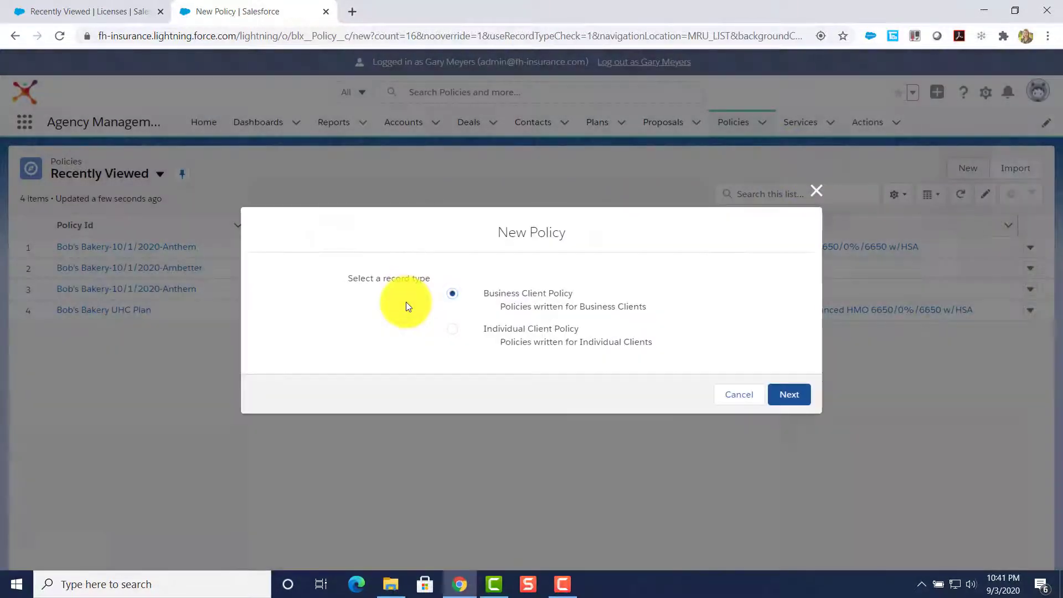
{"action": "left_click", "coordinate": [785, 391]}
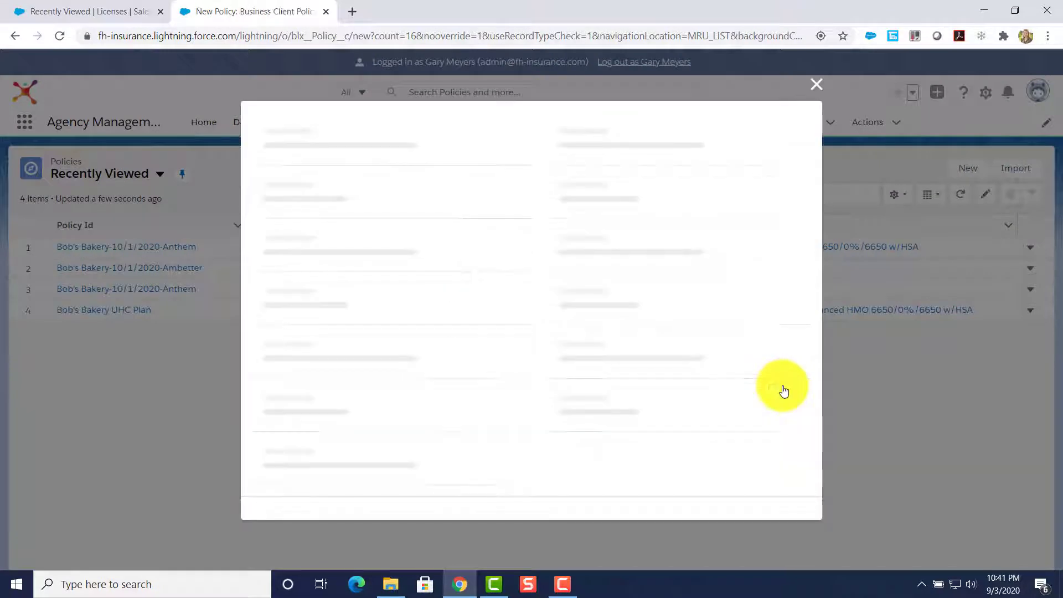
{"action": "left_click", "coordinate": [344, 313]}
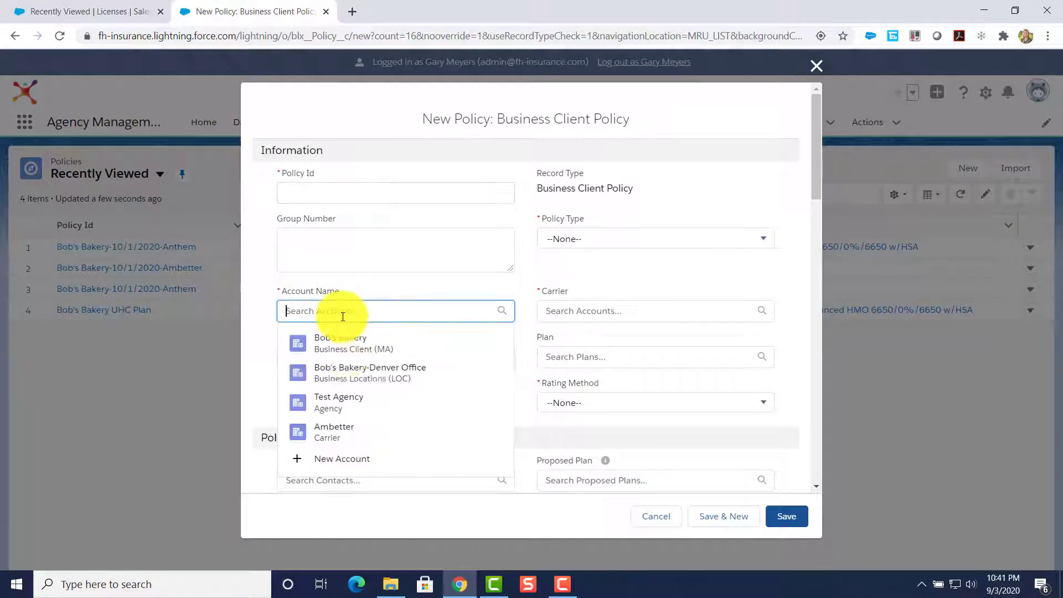
{"action": "left_click", "coordinate": [344, 350]}
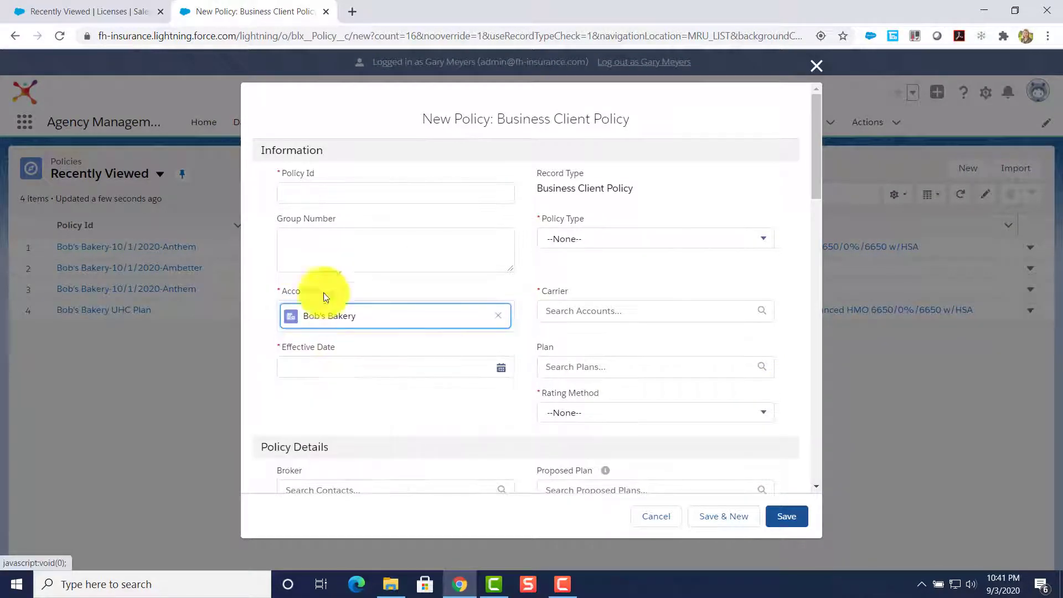
- Fill in the policy ID Bob's Bakery-10/1/2020-Anthem and the group number, and set the policy type to Medical
{"action": "left_click", "coordinate": [335, 190]}
{"action": "type", "text": "R"}
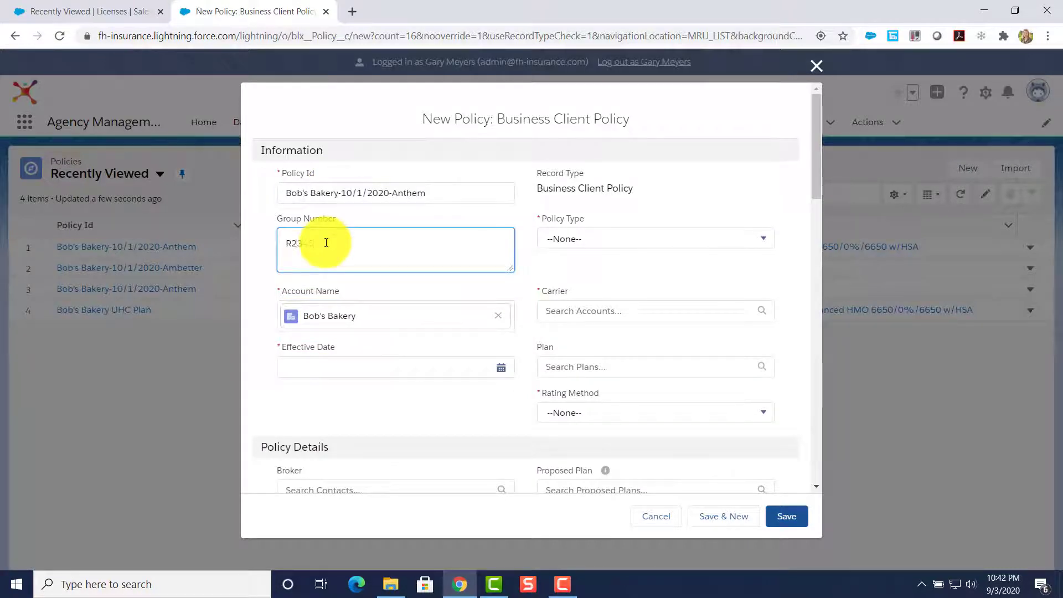
{"action": "type", "text": "2345"}
{"action": "left_click", "coordinate": [574, 238]}
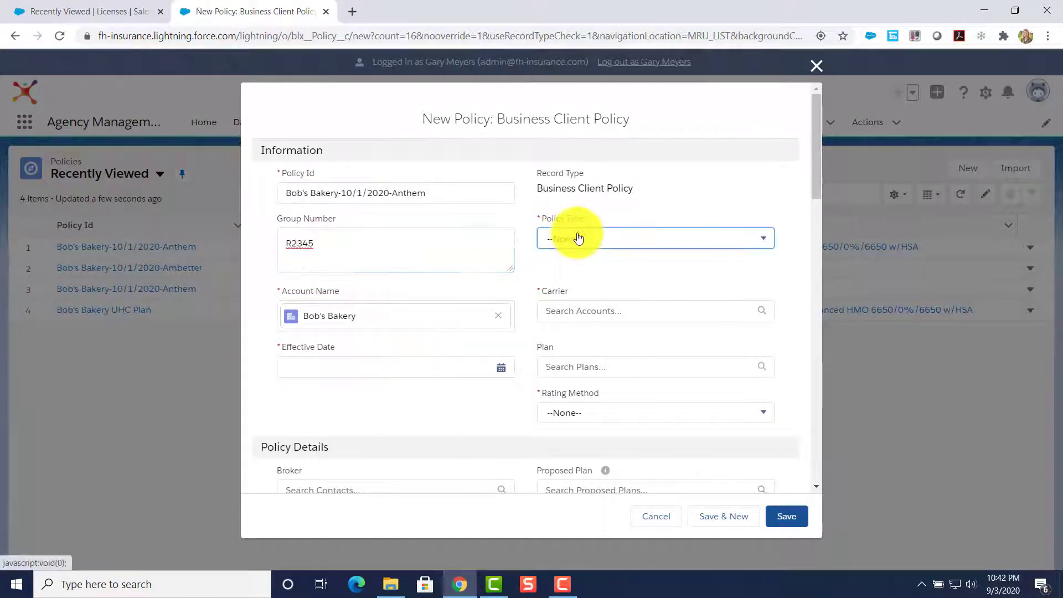
{"action": "scroll", "coordinate": [606, 330], "scroll_direction": "down", "scroll_amount": 5}
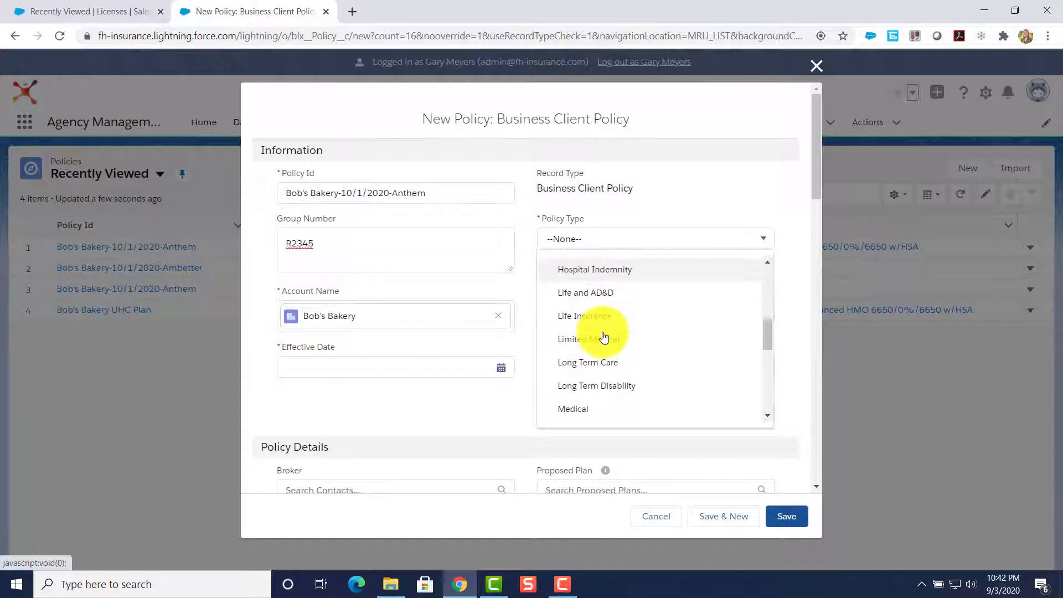
{"action": "left_click", "coordinate": [588, 408]}
- Set the new policy's effective date to 10/1/2019
{"action": "left_click", "coordinate": [385, 364]}
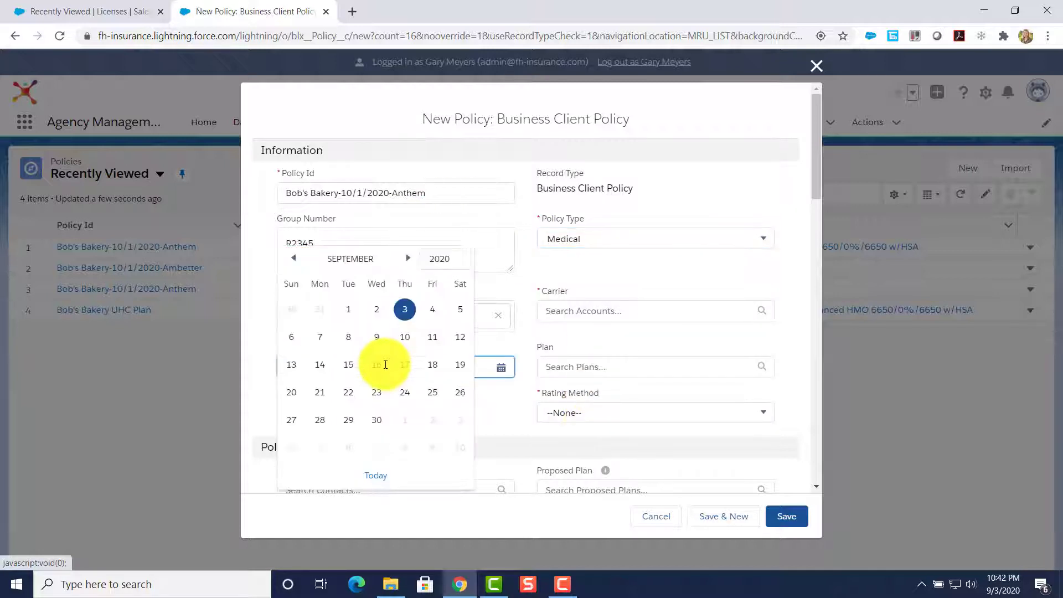
{"action": "left_click", "coordinate": [410, 259]}
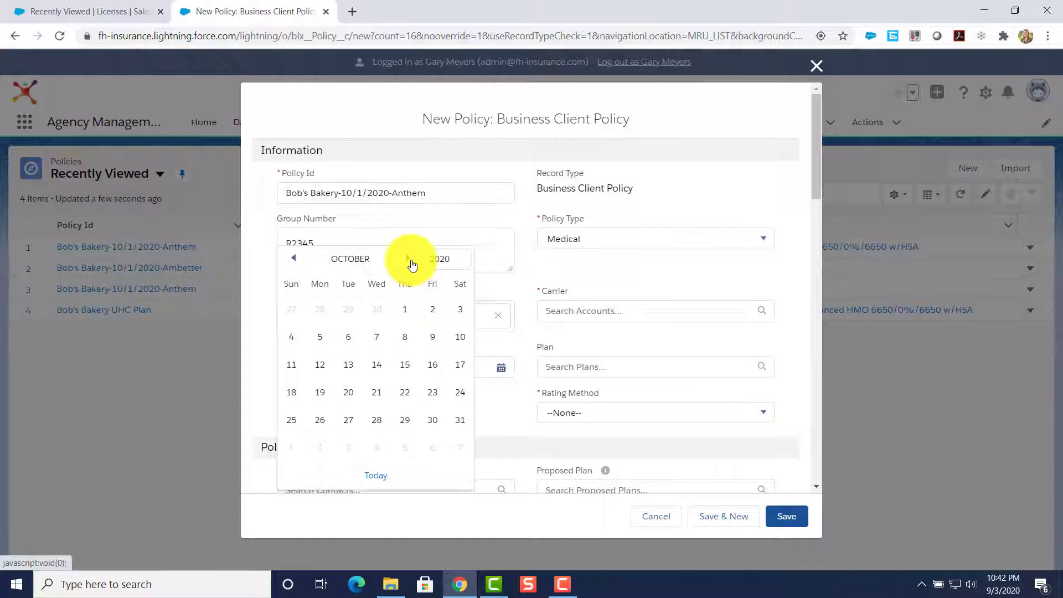
{"action": "left_click", "coordinate": [405, 311]}
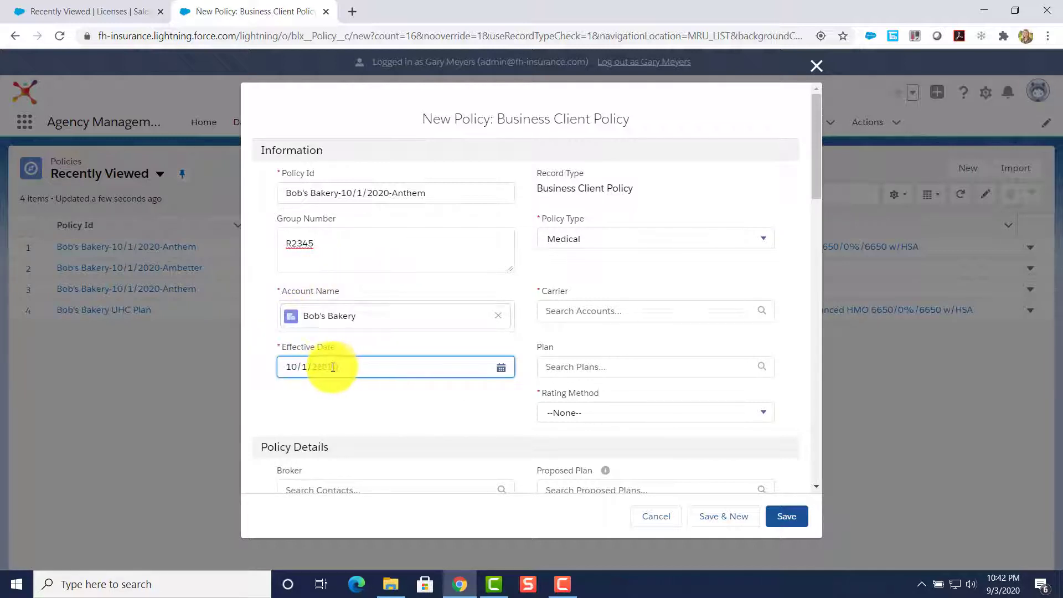
{"action": "type", "text": "2019"}
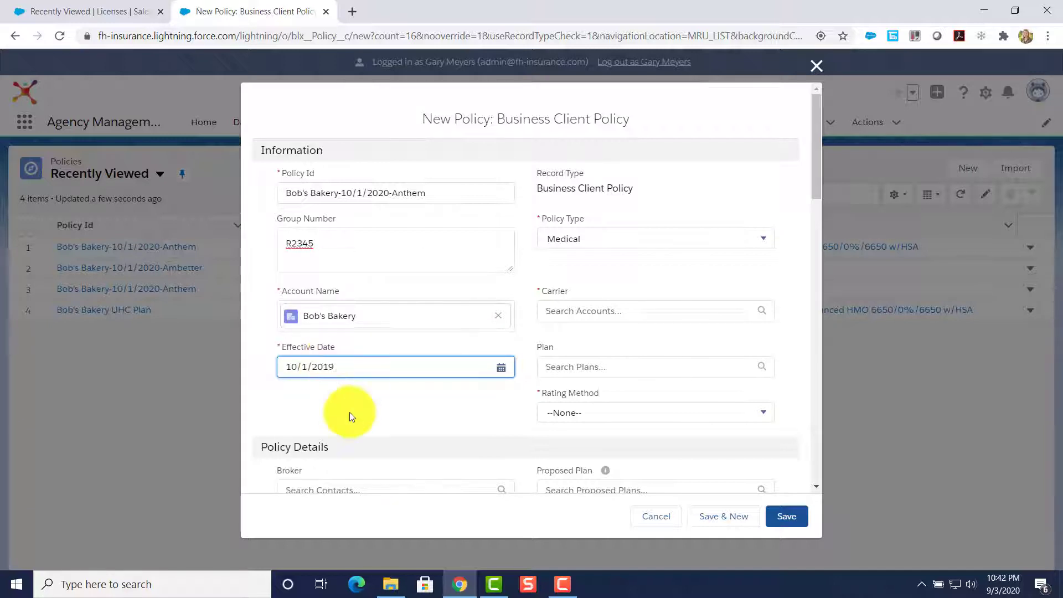
- Assign Anthem as the carrier and 2019 Current Anthem Silver PPO 7500/30%/8150 as the plan
{"action": "left_click", "coordinate": [572, 310]}
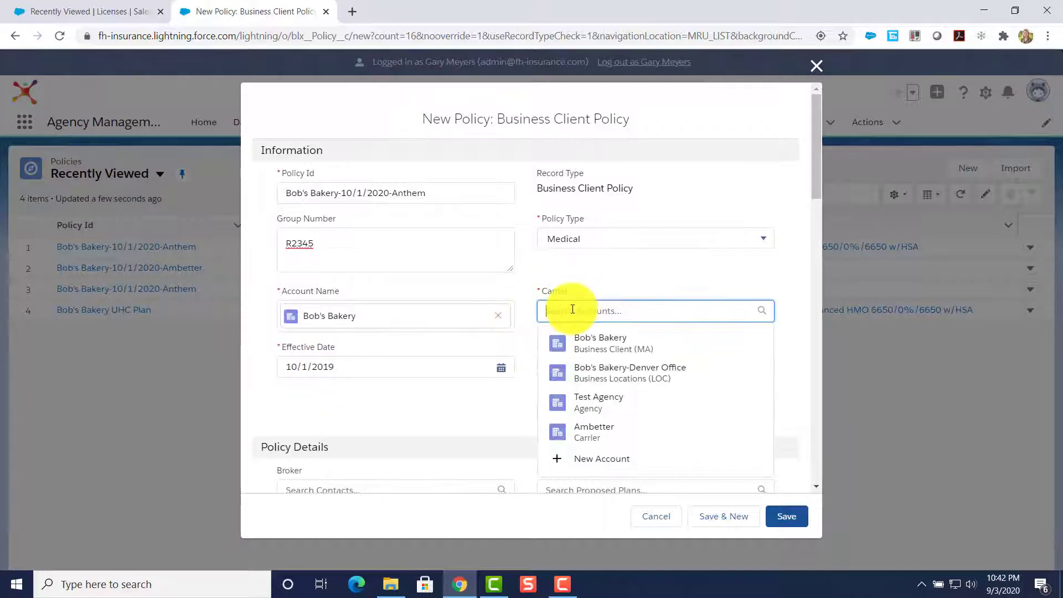
{"action": "type", "text": "anthem"}
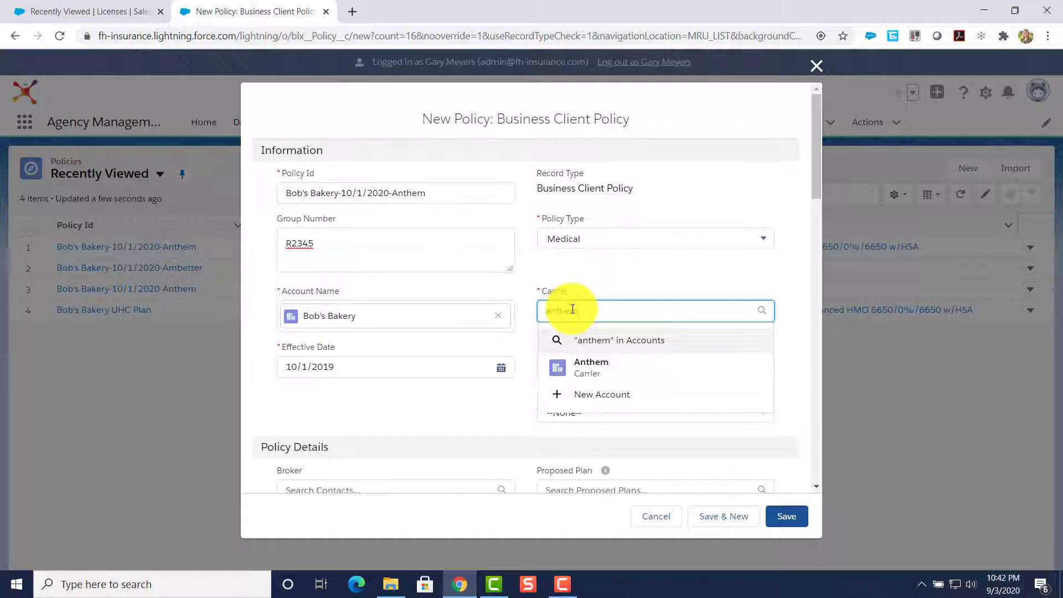
{"action": "left_click", "coordinate": [591, 368]}
{"action": "left_click", "coordinate": [592, 368]}
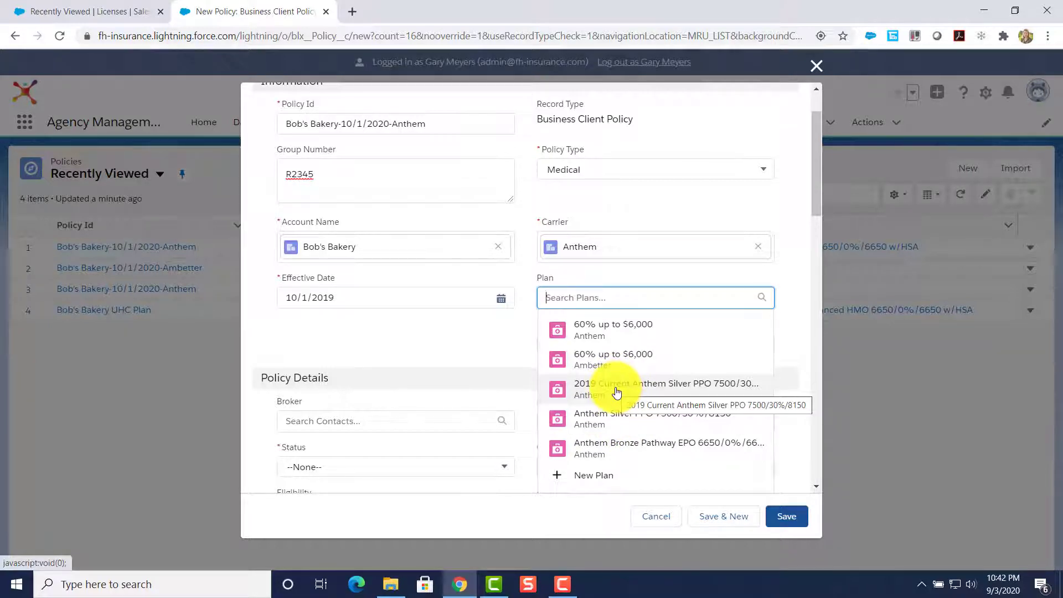
{"action": "left_click", "coordinate": [616, 391]}
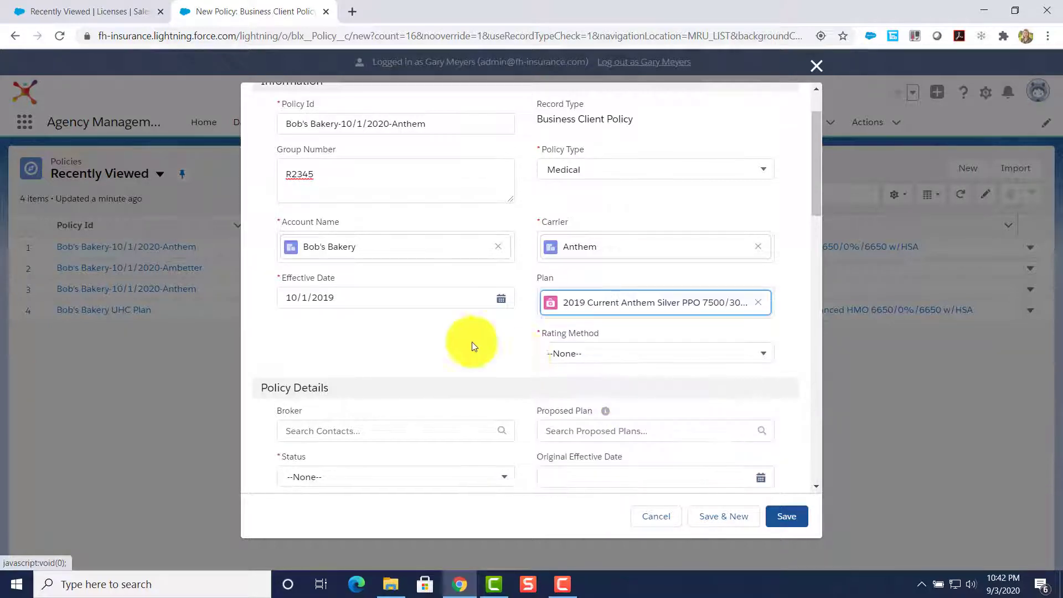
- Set the policy's rating method to Four Tier Composite and its status to In Force
{"action": "scroll", "coordinate": [577, 295], "scroll_direction": "down", "scroll_amount": 1}
{"action": "left_click", "coordinate": [577, 295]}
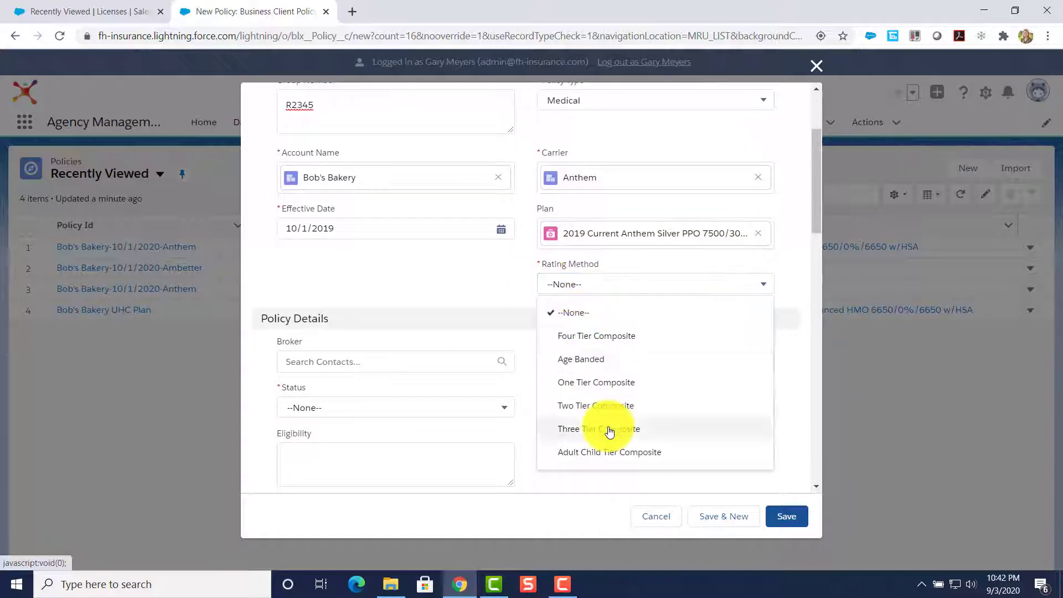
{"action": "left_click", "coordinate": [588, 336]}
{"action": "scroll", "coordinate": [268, 354], "scroll_direction": "down", "scroll_amount": 1}
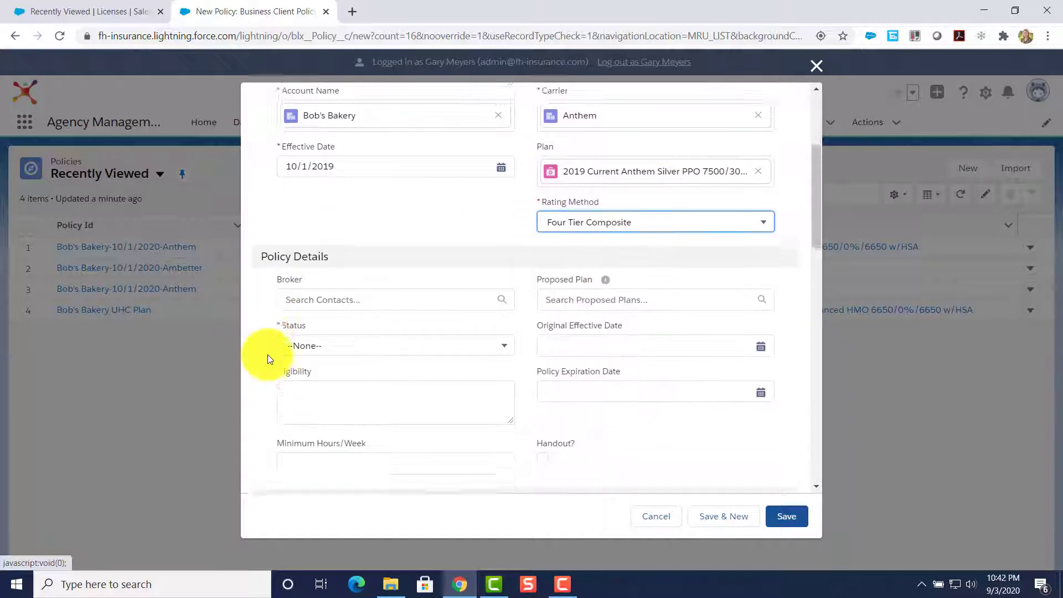
{"action": "left_click", "coordinate": [343, 339]}
{"action": "left_click", "coordinate": [344, 389]}
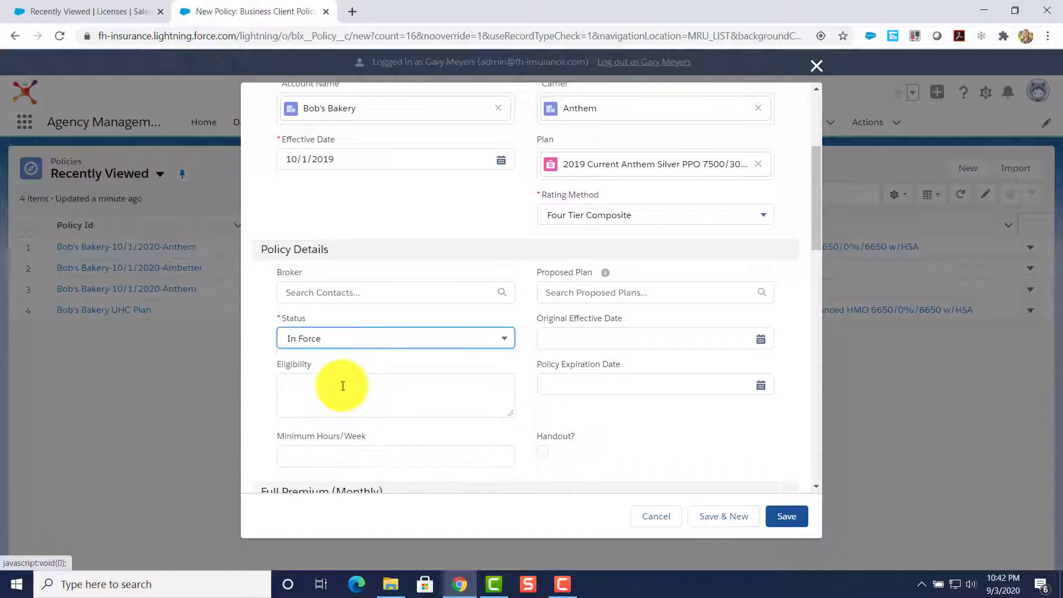
- Enter monthly premiums of $321.54 for EE, $654.12 for ES, $845.45 for EC and $1,258.45 for EF, and save the policy
{"action": "scroll", "coordinate": [410, 387], "scroll_direction": "down", "scroll_amount": 1}
{"action": "scroll", "coordinate": [399, 379], "scroll_direction": "down", "scroll_amount": 1}
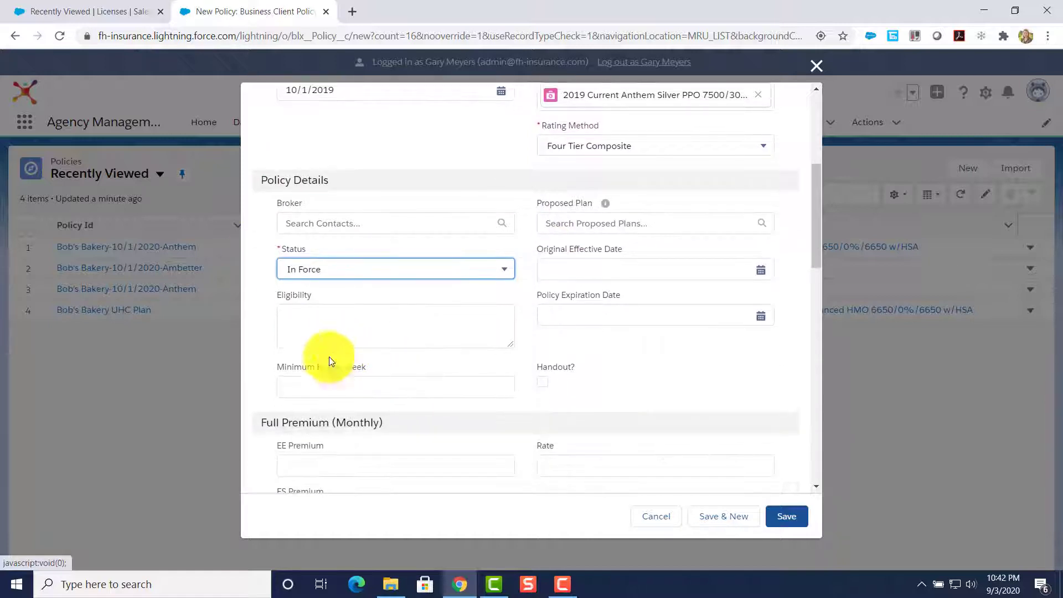
{"action": "scroll", "coordinate": [332, 365], "scroll_direction": "down", "scroll_amount": 2}
{"action": "left_click", "coordinate": [315, 321]}
{"action": "type", "text": "321"}
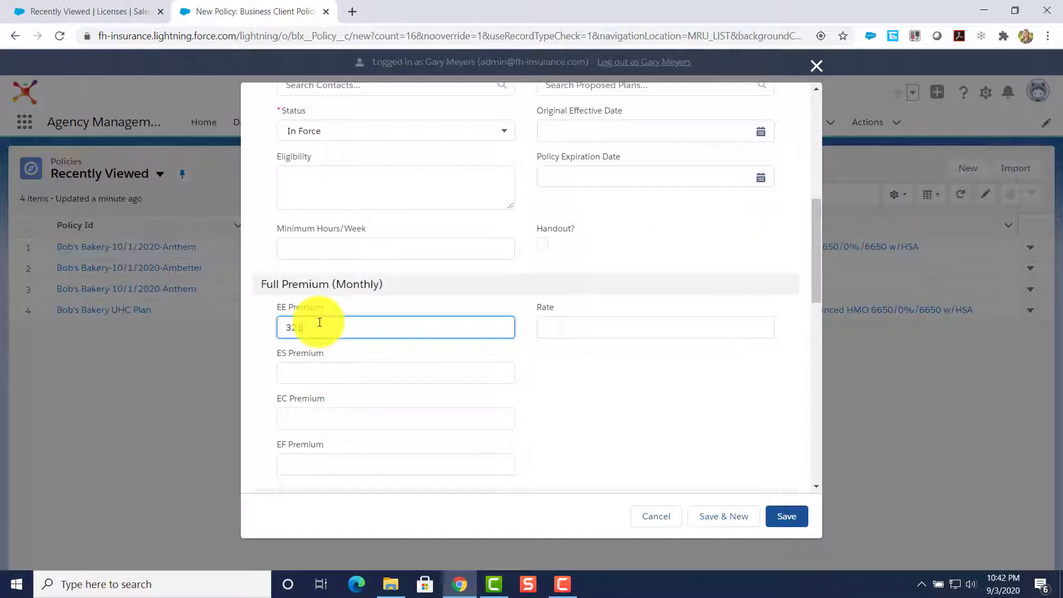
{"action": "type", "text": ".54"}
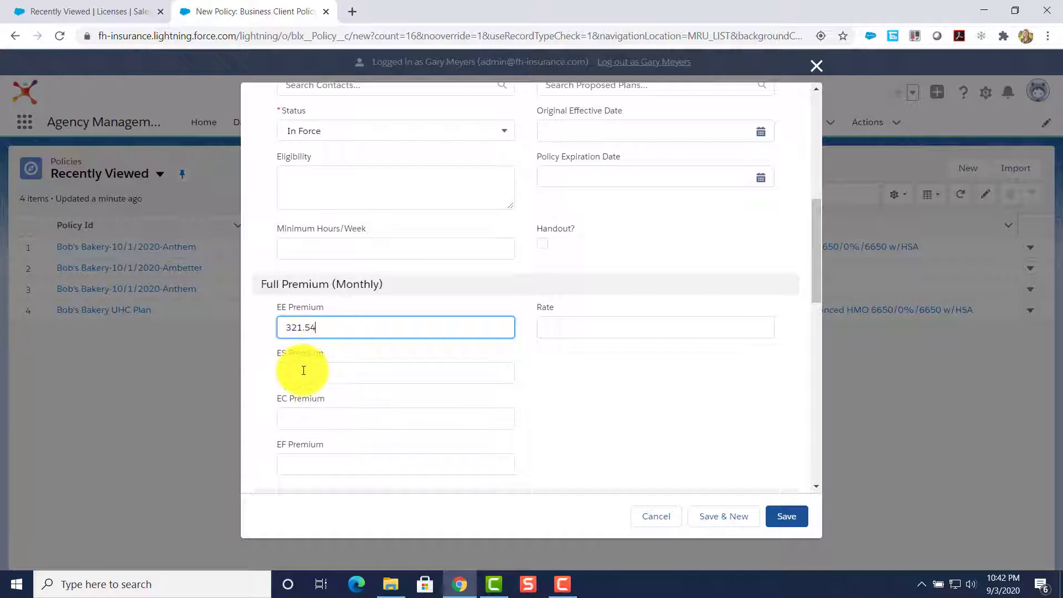
{"action": "left_click", "coordinate": [304, 370]}
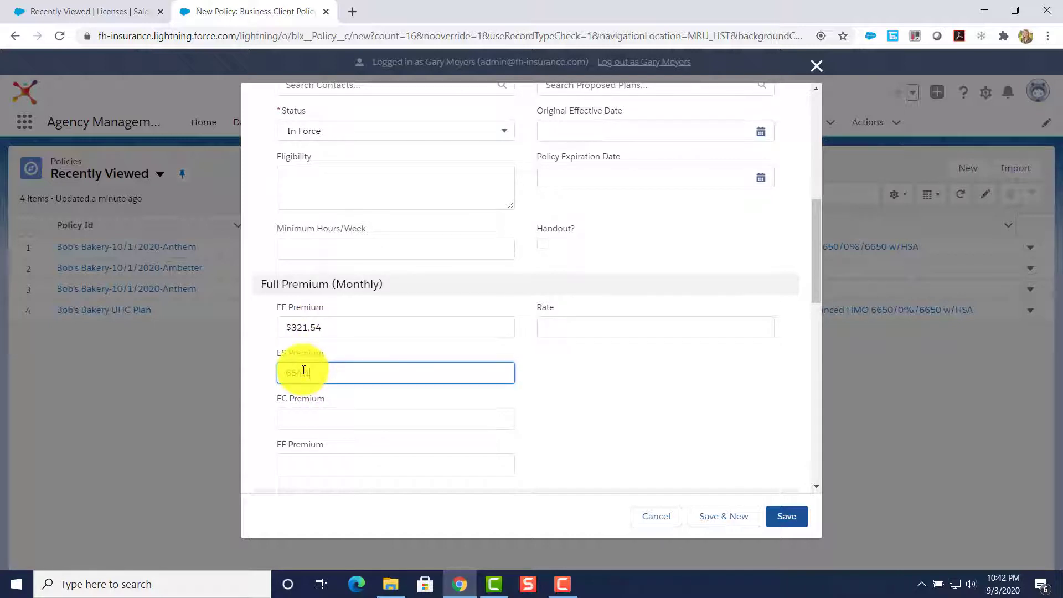
{"action": "type", "text": "654.12"}
{"action": "left_click", "coordinate": [289, 417]}
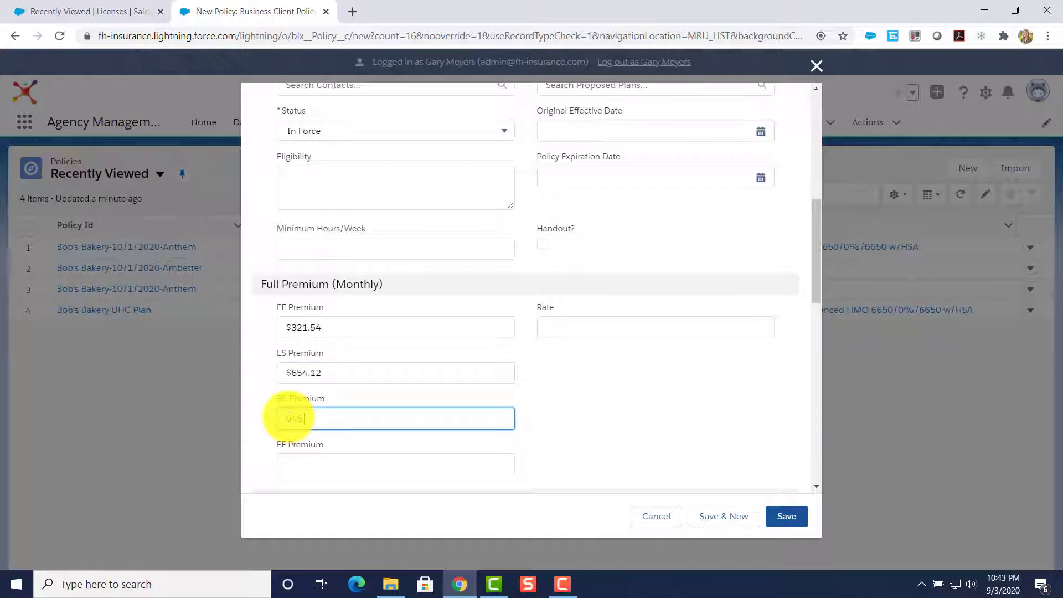
{"action": "type", "text": "845.45"}
{"action": "left_click", "coordinate": [289, 460]}
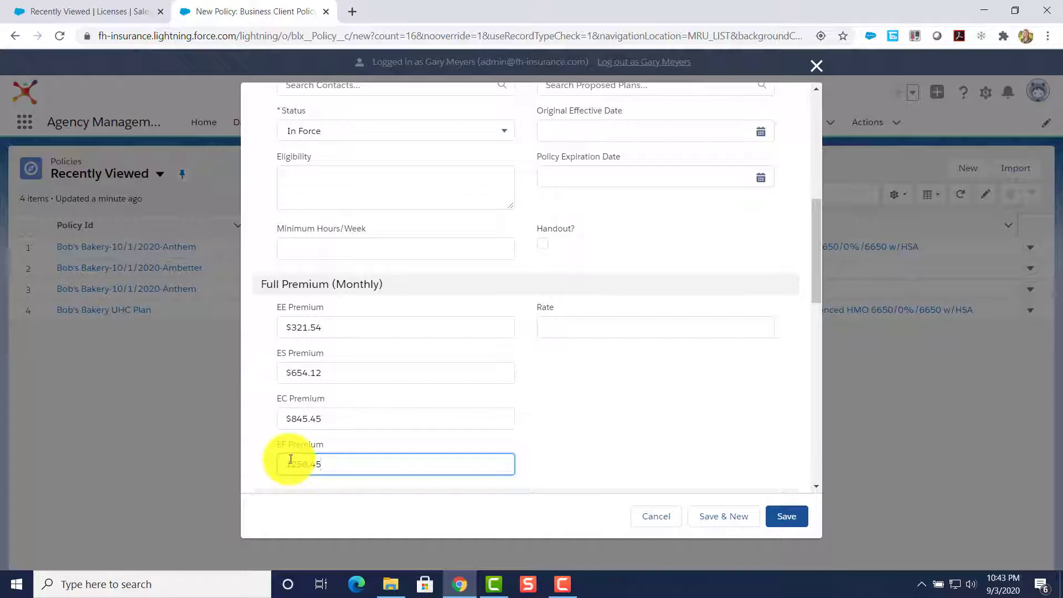
{"action": "scroll", "coordinate": [320, 484], "scroll_direction": "down", "scroll_amount": 4}
{"action": "left_click", "coordinate": [788, 523]}
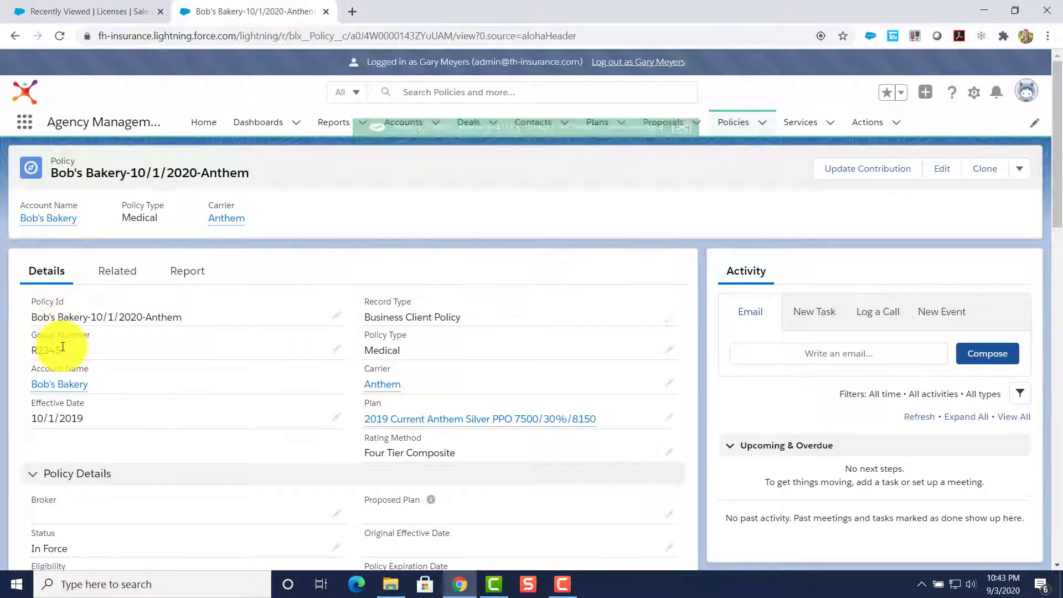
- Begin updating the saved policy's contribution with the Comp - Flat Amount (Employee Set) strategy
{"action": "scroll", "coordinate": [66, 355], "scroll_direction": "down", "scroll_amount": 10}
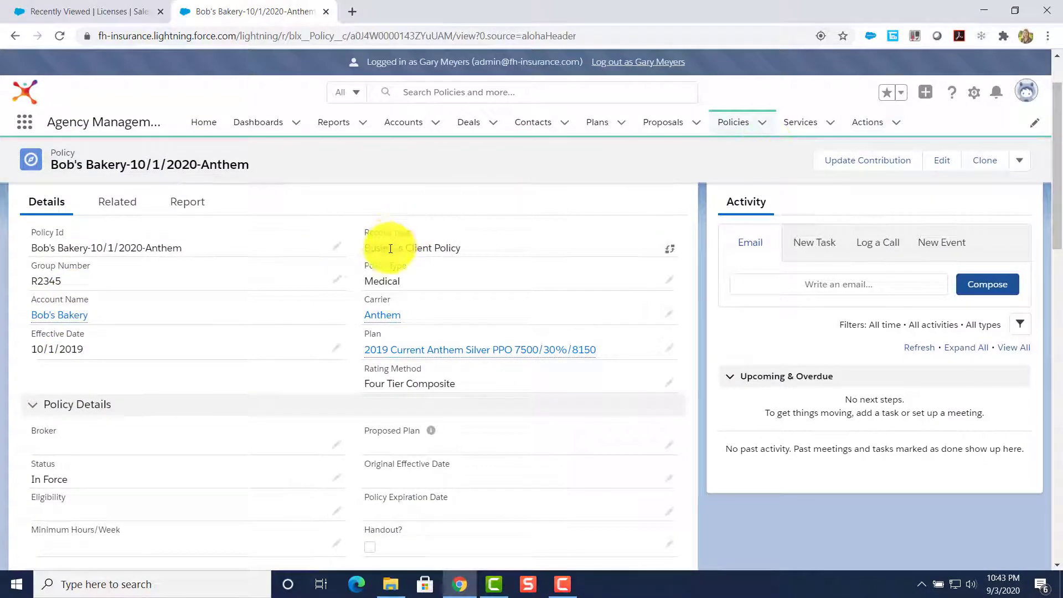
{"action": "scroll", "coordinate": [389, 248], "scroll_direction": "down", "scroll_amount": 10}
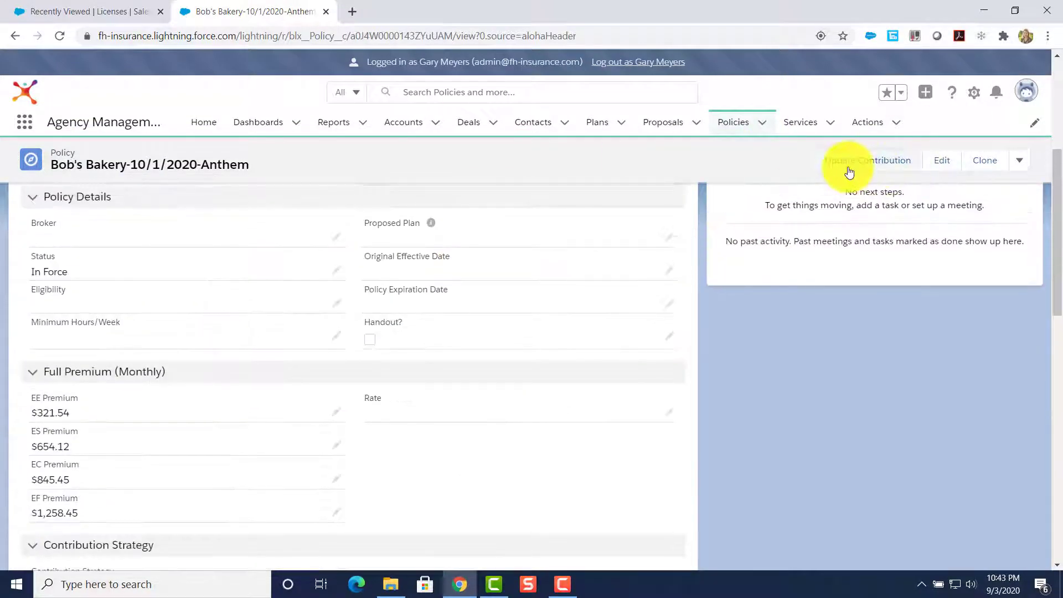
{"action": "left_click", "coordinate": [839, 164]}
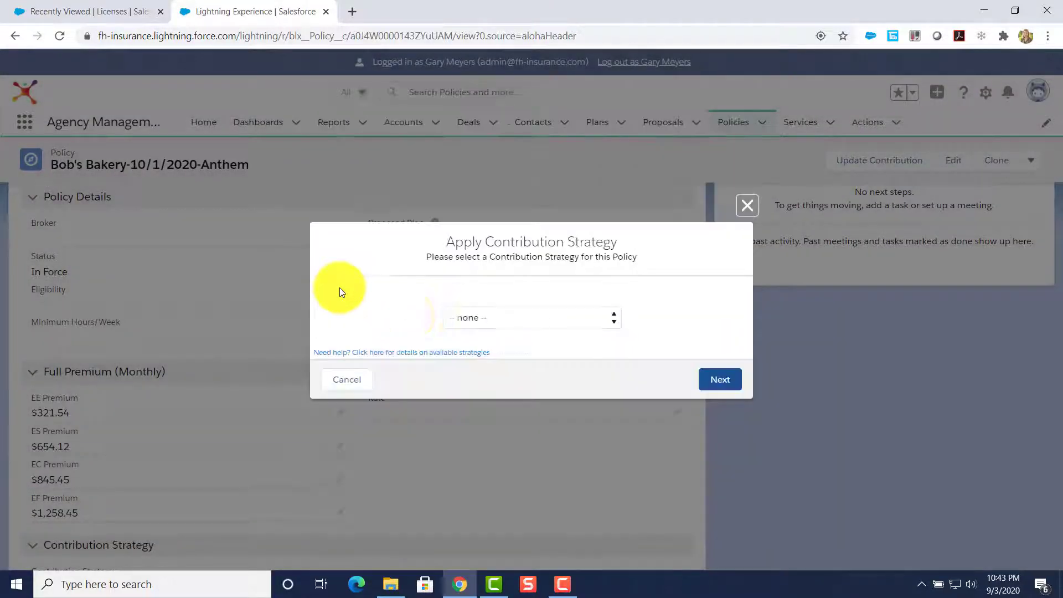
{"action": "left_click", "coordinate": [489, 318]}
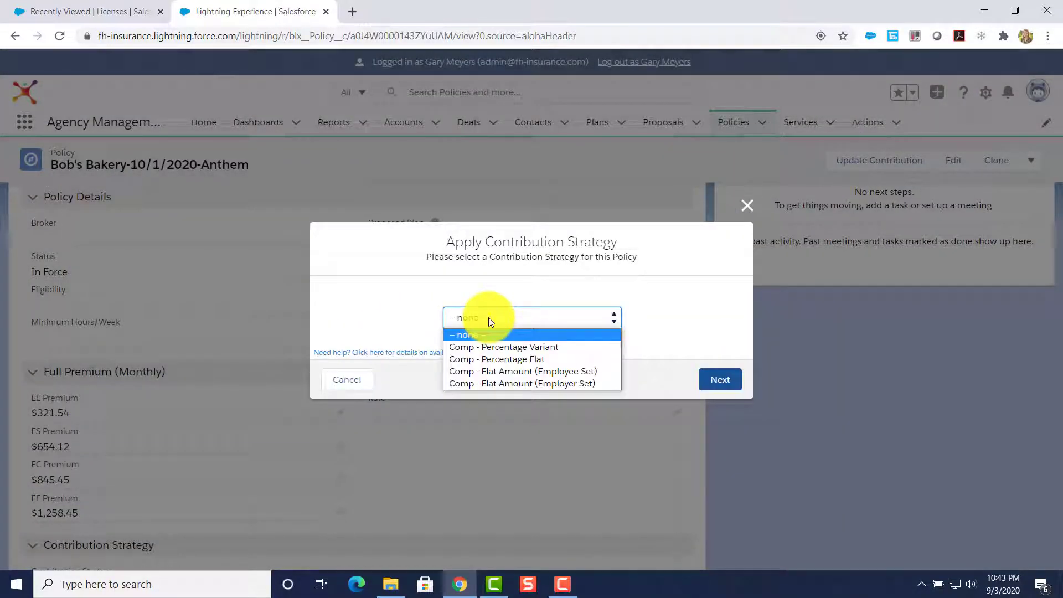
{"action": "left_click", "coordinate": [491, 371]}
{"action": "left_click", "coordinate": [698, 378]}
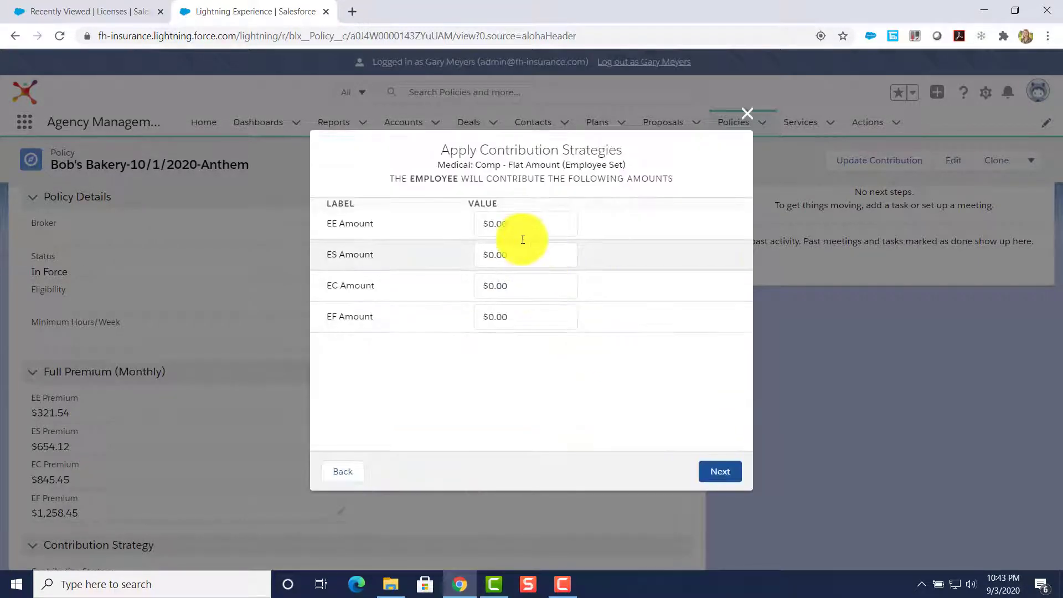
- Set the employee contribution amounts to $50 for EE, $75 for ES, $100 for EC and $150 for EF, and save the strategy
{"action": "left_click", "coordinate": [469, 223]}
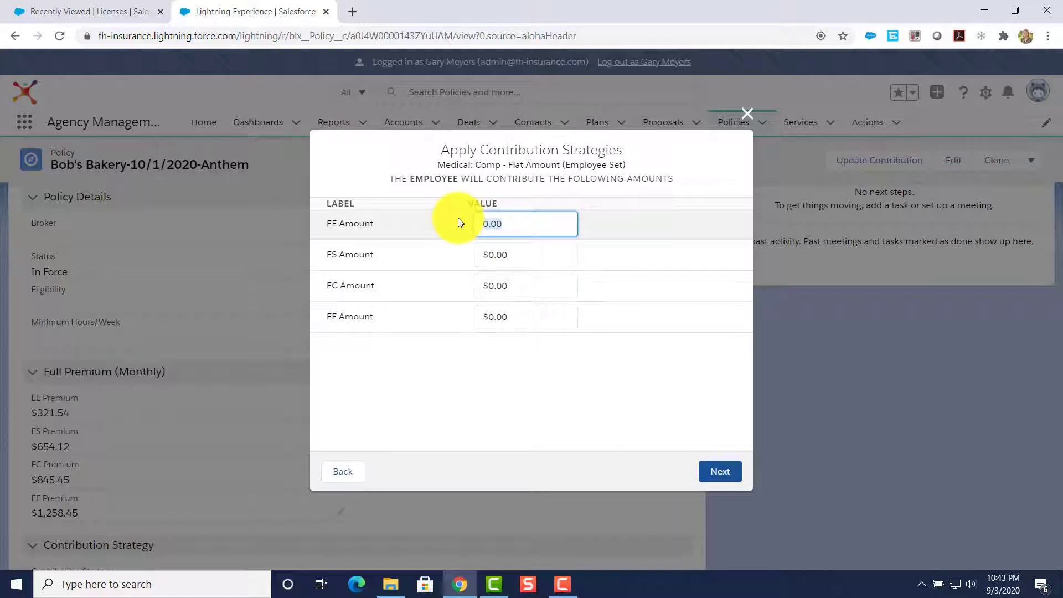
{"action": "type", "text": "50"}
{"action": "key", "text": "Tab"}
{"action": "type", "text": "75"}
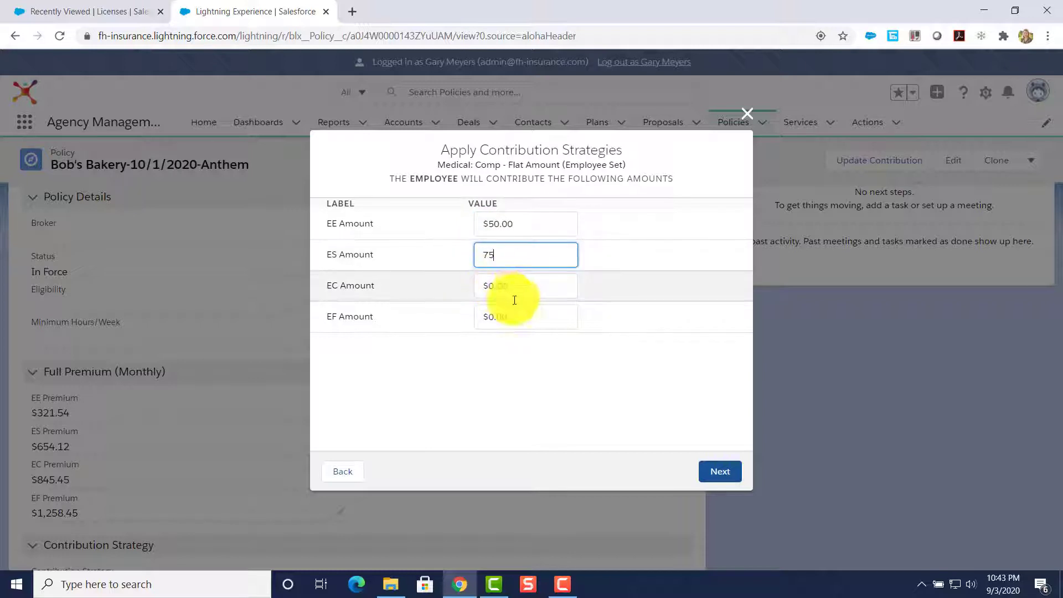
{"action": "key", "text": "Tab"}
{"action": "type", "text": "100"}
{"action": "key", "text": "Tab"}
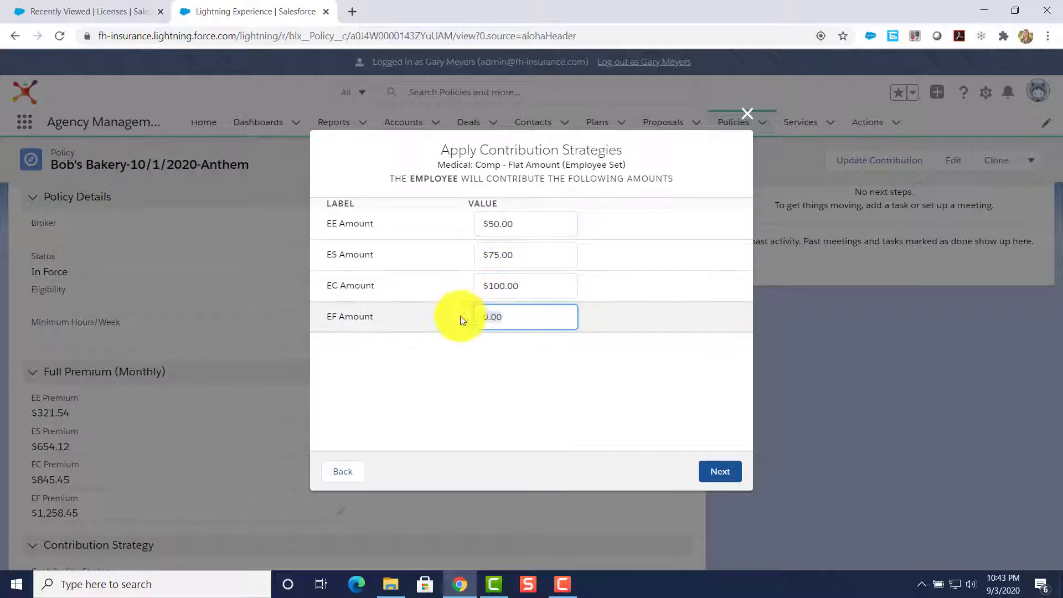
{"action": "type", "text": "150"}
{"action": "left_click", "coordinate": [721, 473]}
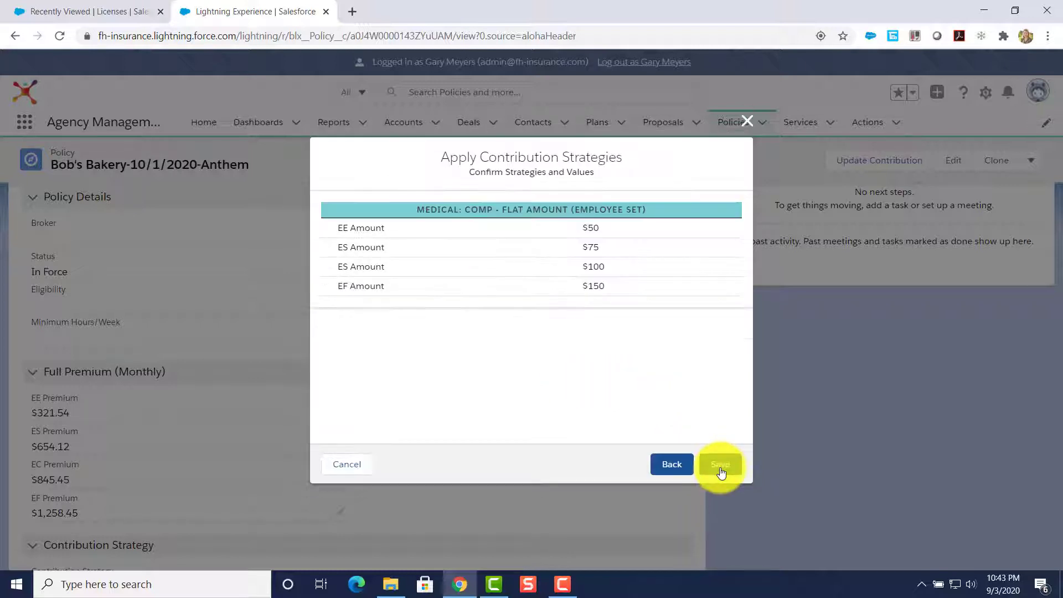
{"action": "left_click", "coordinate": [719, 472]}
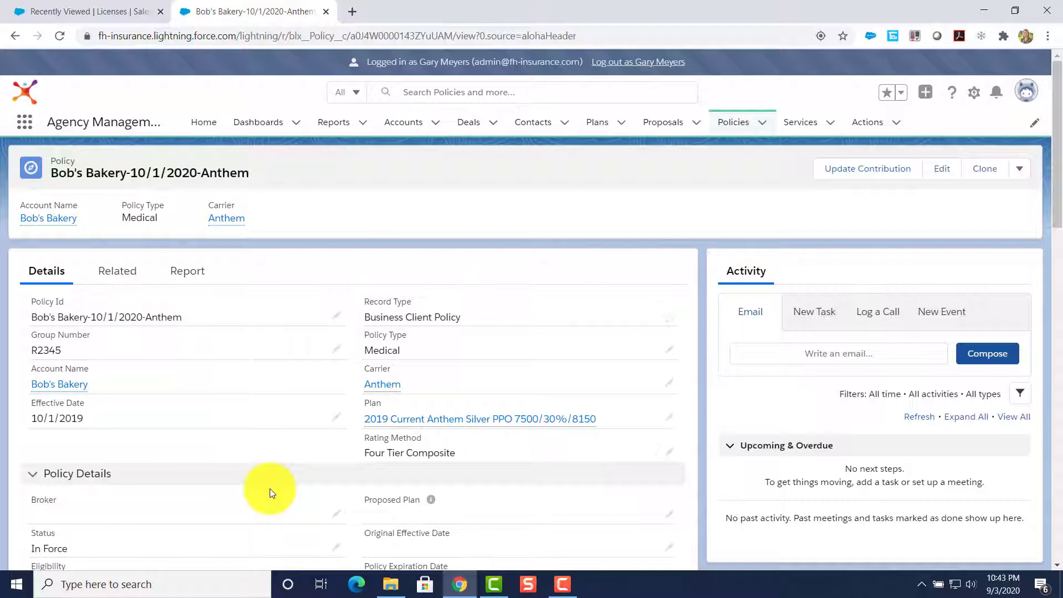
- Start another Business Client Policy from the policies list with the policy ID Bob's Bakery-Age Rated Plan-Anthem
{"action": "left_click", "coordinate": [735, 126]}
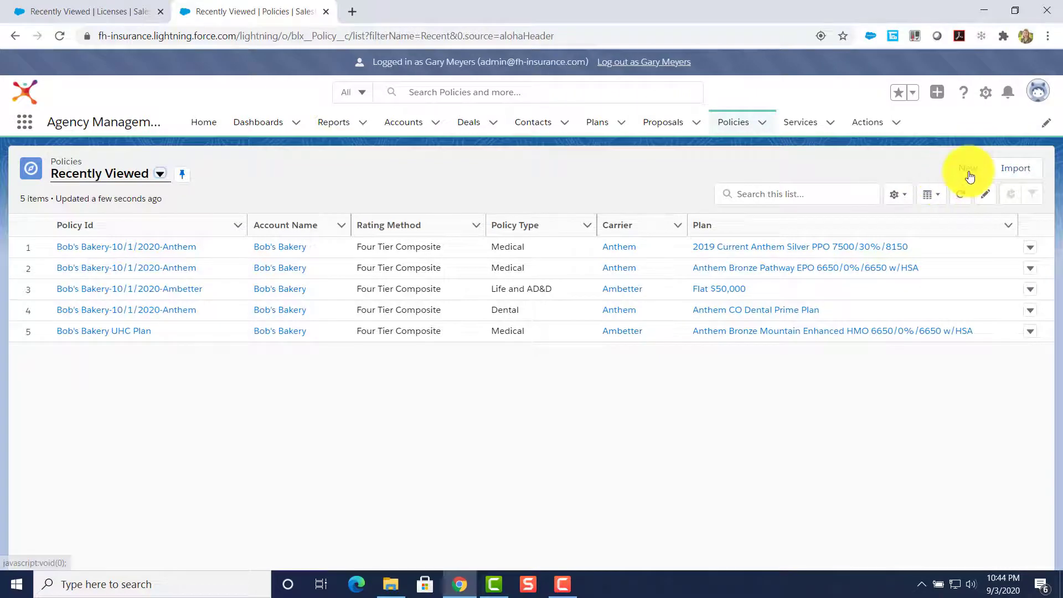
{"action": "left_click", "coordinate": [968, 169]}
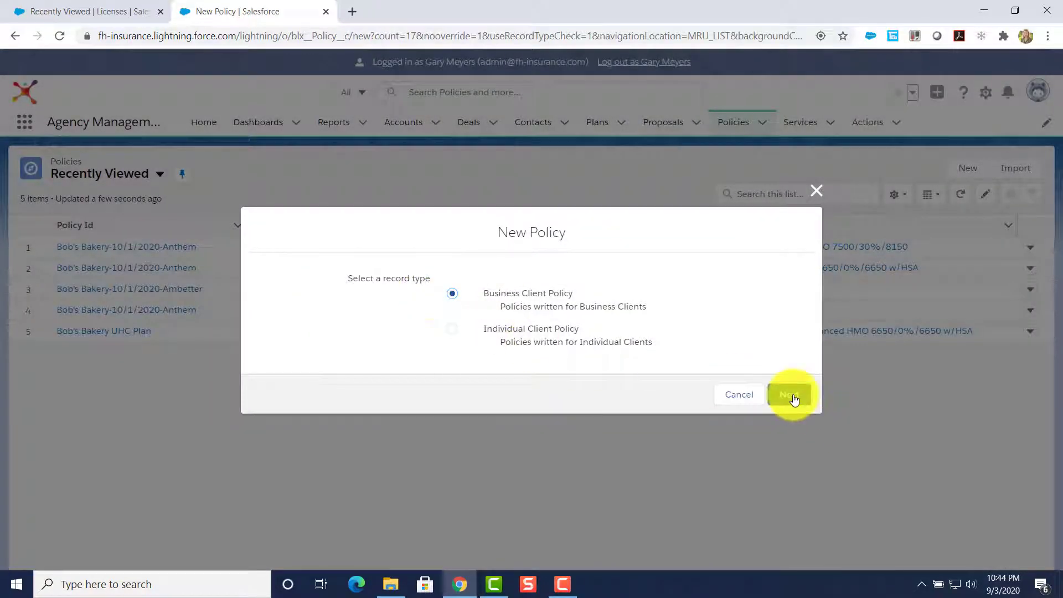
{"action": "left_click", "coordinate": [791, 395]}
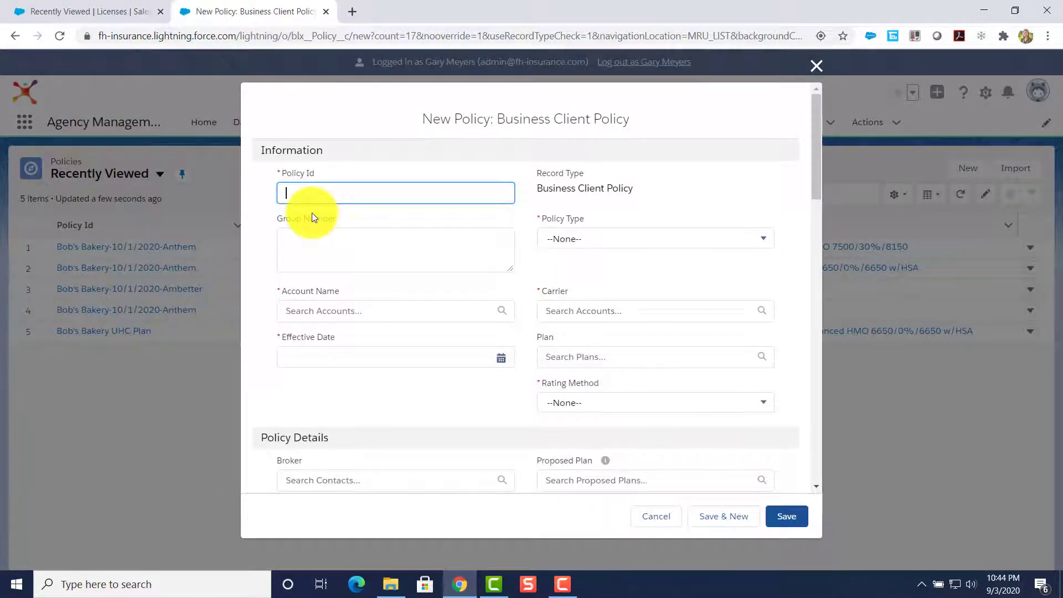
{"action": "type", "text": "Bob's Bakery-Age Rated Plan-Anthem"}
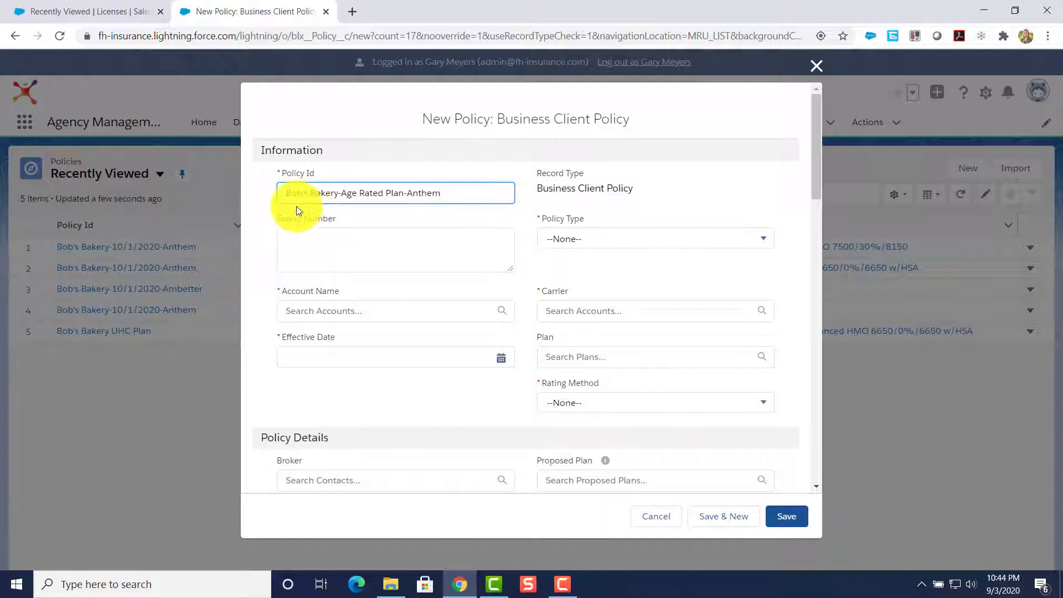
- Enter the group number, choose Medical as the policy type and set the account name to Bob's Bakery
{"action": "left_click", "coordinate": [315, 252]}
{"action": "type", "text": "B"}
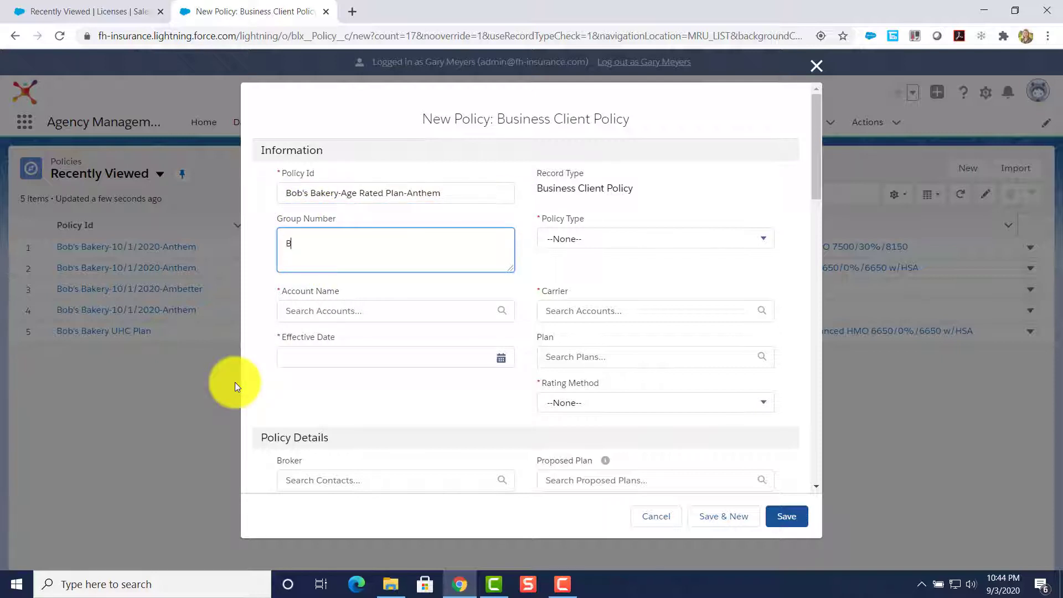
{"action": "type", "text": "4234"}
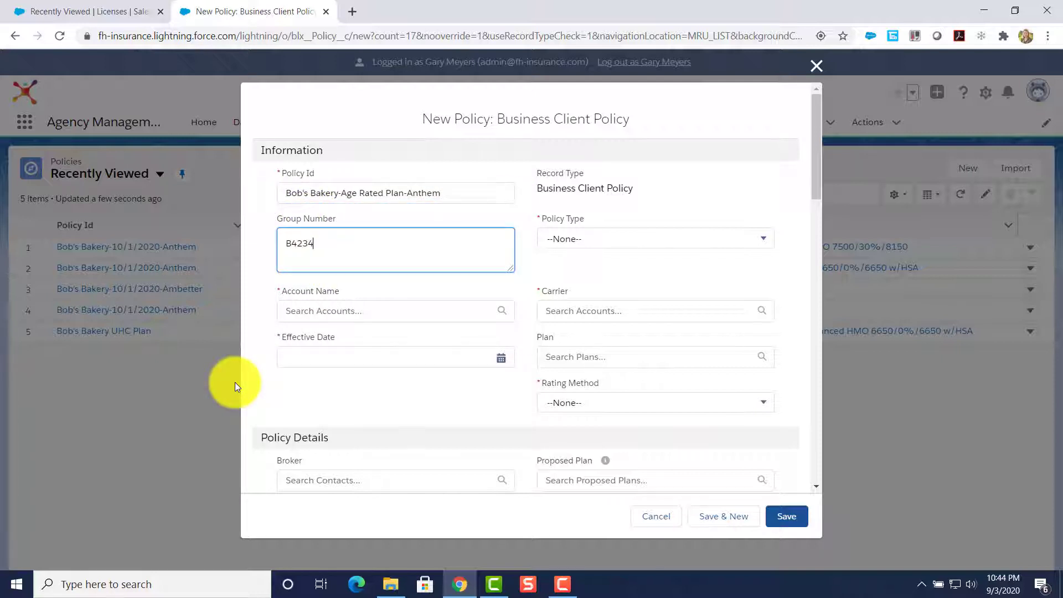
{"action": "left_click", "coordinate": [605, 244]}
{"action": "scroll", "coordinate": [604, 332], "scroll_direction": "down", "scroll_amount": 5}
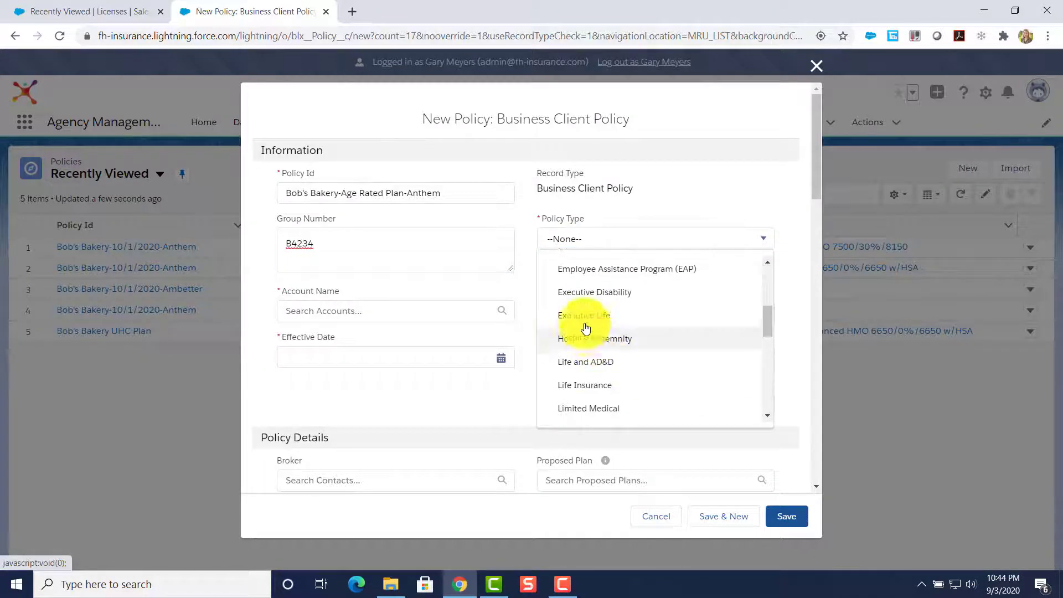
{"action": "left_click", "coordinate": [576, 408]}
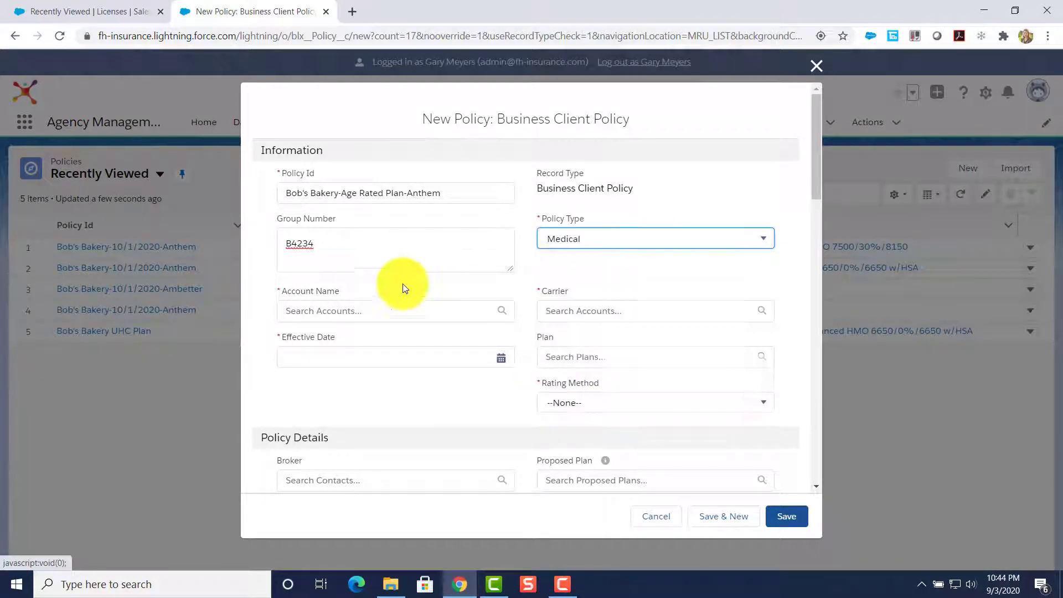
{"action": "left_click", "coordinate": [350, 313]}
{"action": "left_click", "coordinate": [333, 344]}
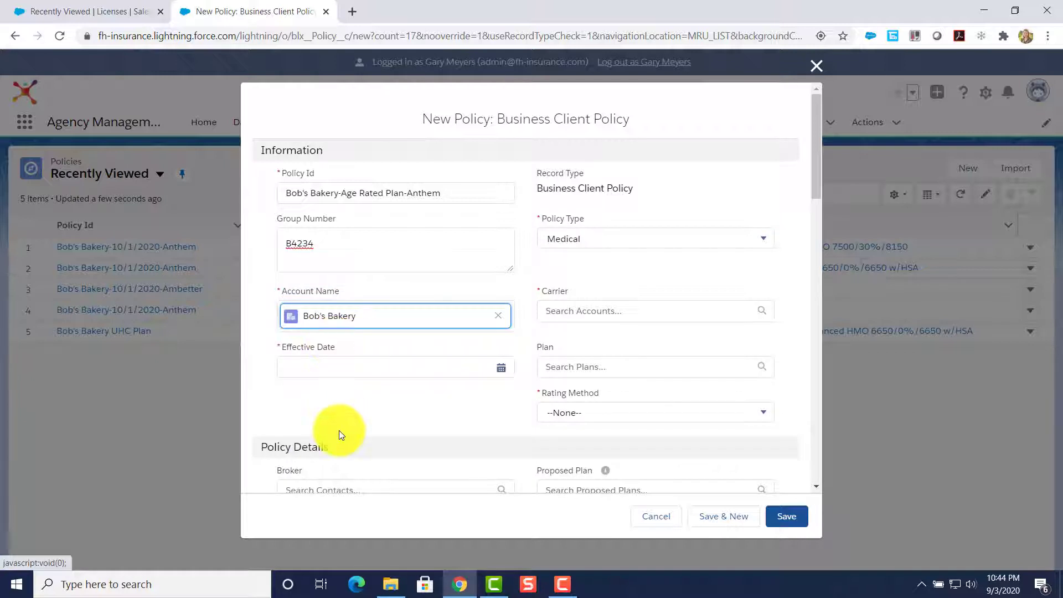
- Set the policy's effective date to 10/1/2019
{"action": "left_click", "coordinate": [323, 372]}
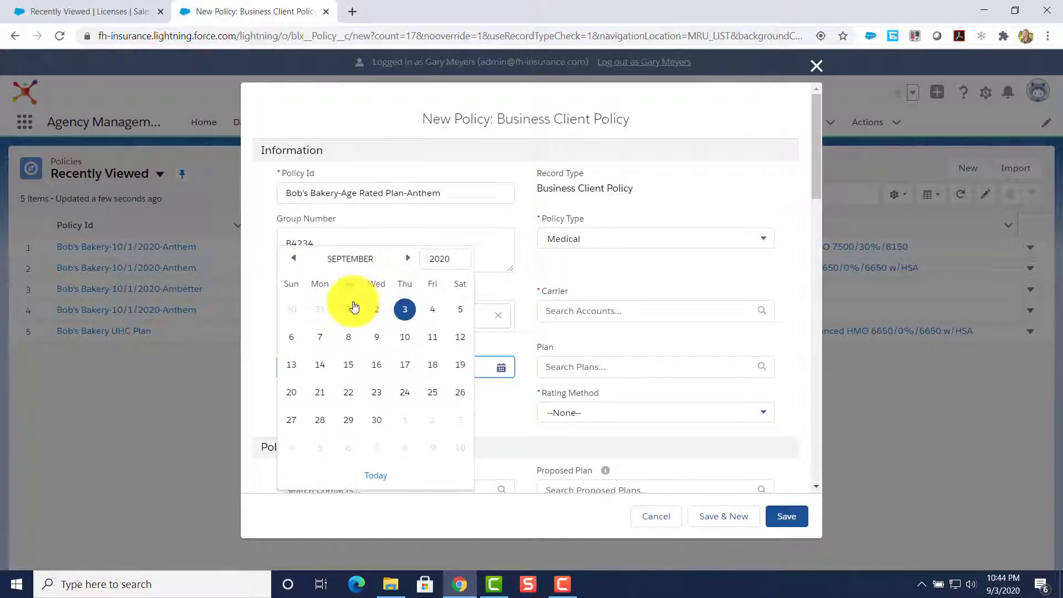
{"action": "left_click", "coordinate": [406, 258]}
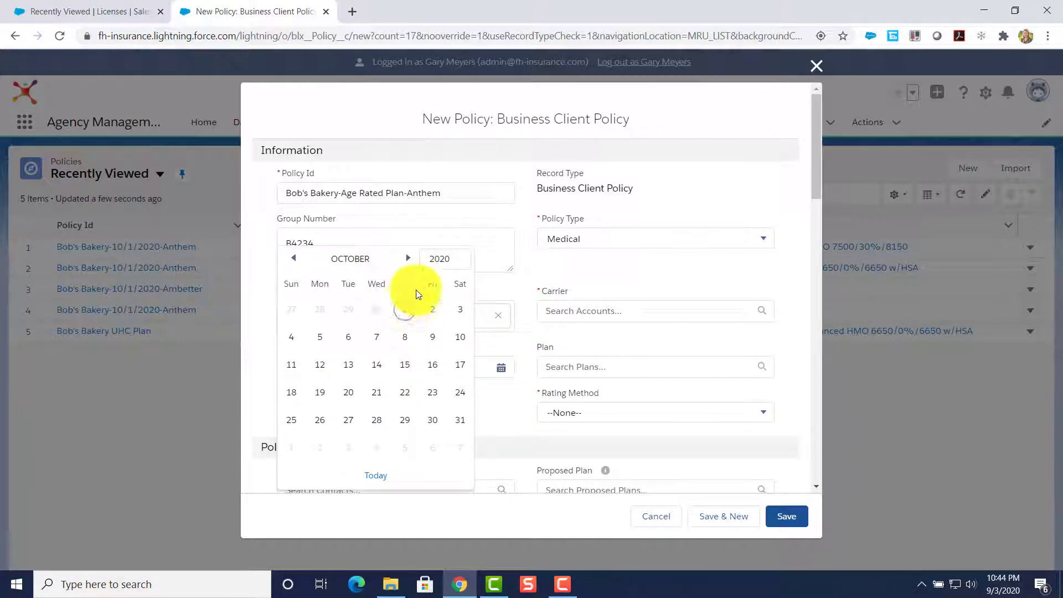
{"action": "left_click", "coordinate": [404, 307]}
{"action": "left_click", "coordinate": [321, 366]}
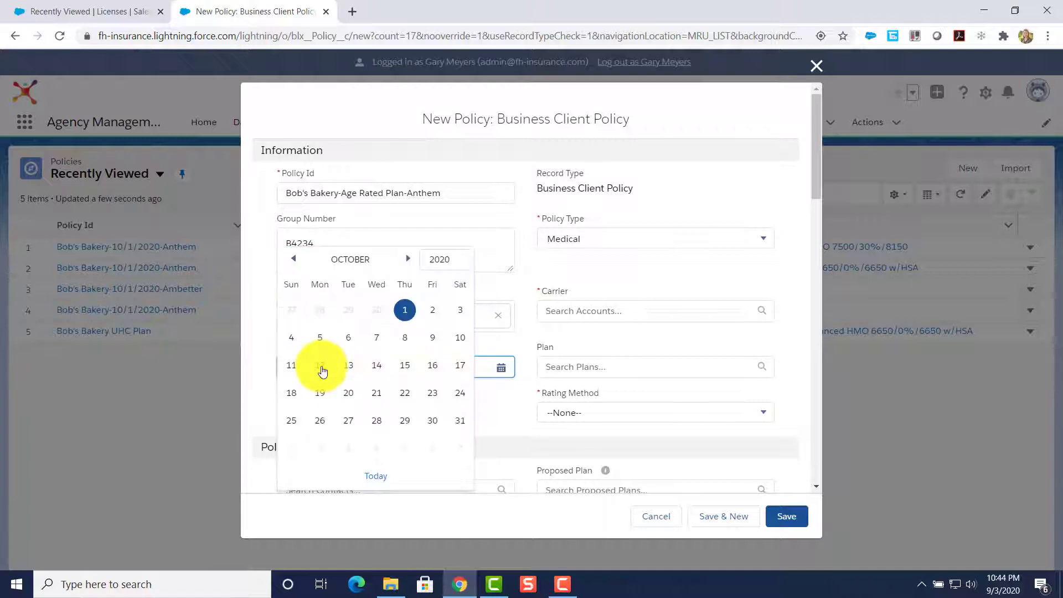
{"action": "left_click", "coordinate": [447, 260]}
{"action": "left_click", "coordinate": [429, 478]}
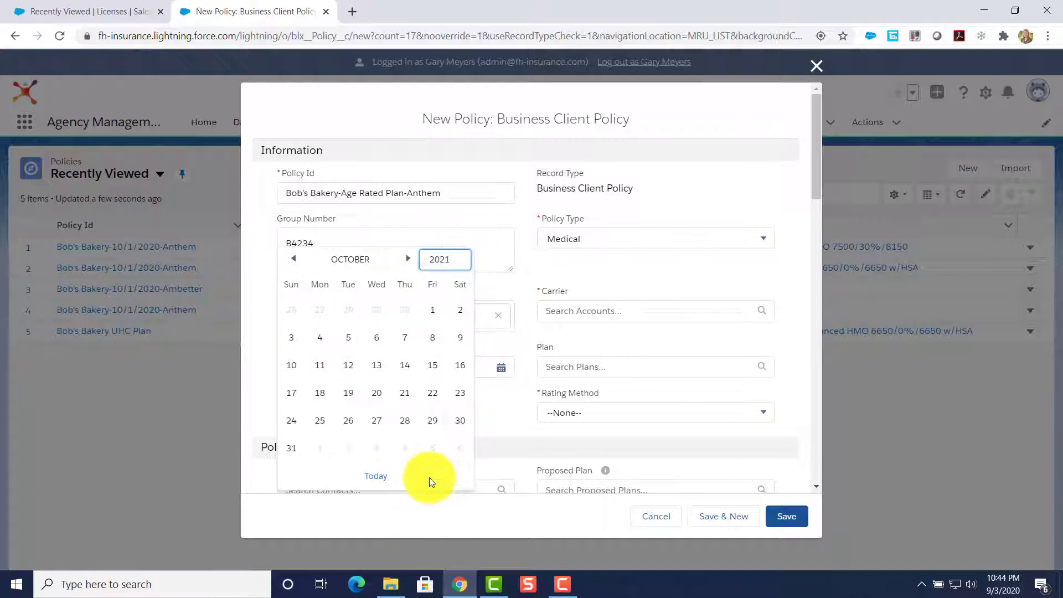
{"action": "left_click", "coordinate": [438, 260]}
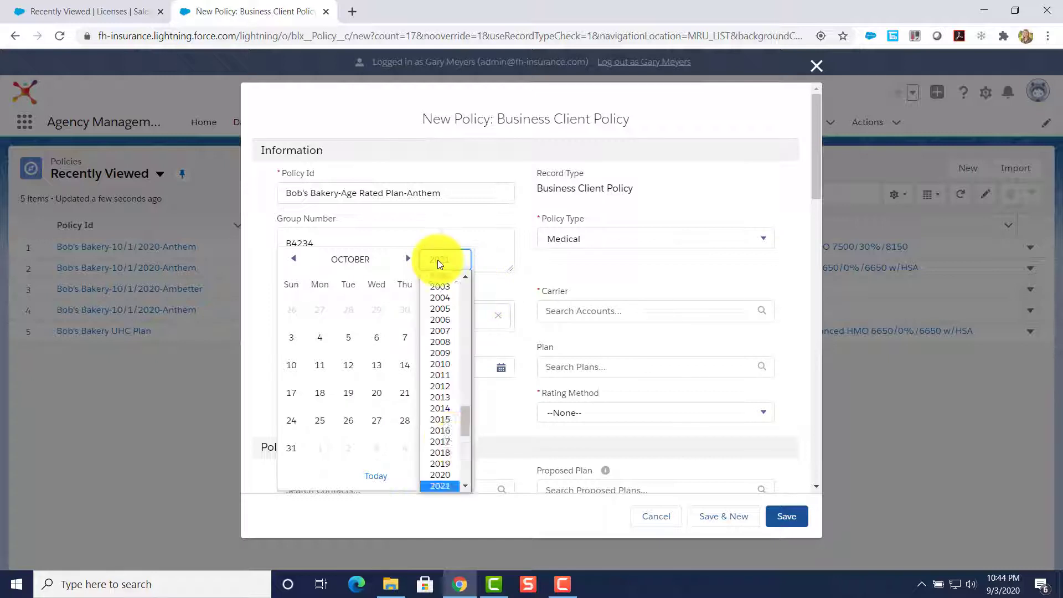
{"action": "left_click", "coordinate": [447, 465]}
{"action": "left_click", "coordinate": [347, 312]}
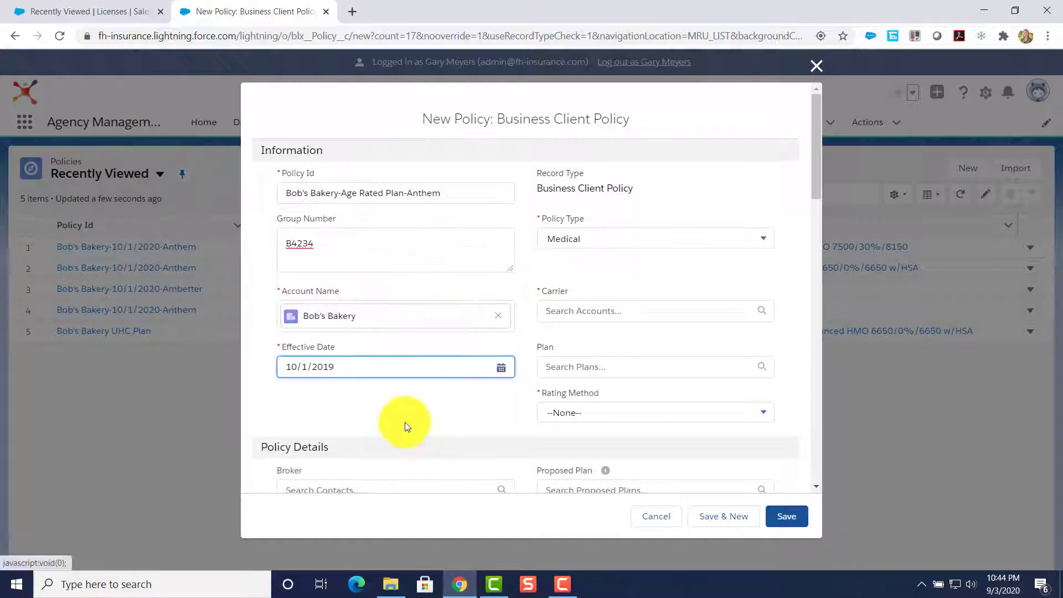
- Set the rating method to Age Banded, with the Anthem Bronze Pathway EPO 6650/0%/6650 w/HSA plan and Anthem as the carrier
{"action": "scroll", "coordinate": [394, 413], "scroll_direction": "down", "scroll_amount": 3}
{"action": "left_click", "coordinate": [574, 274]}
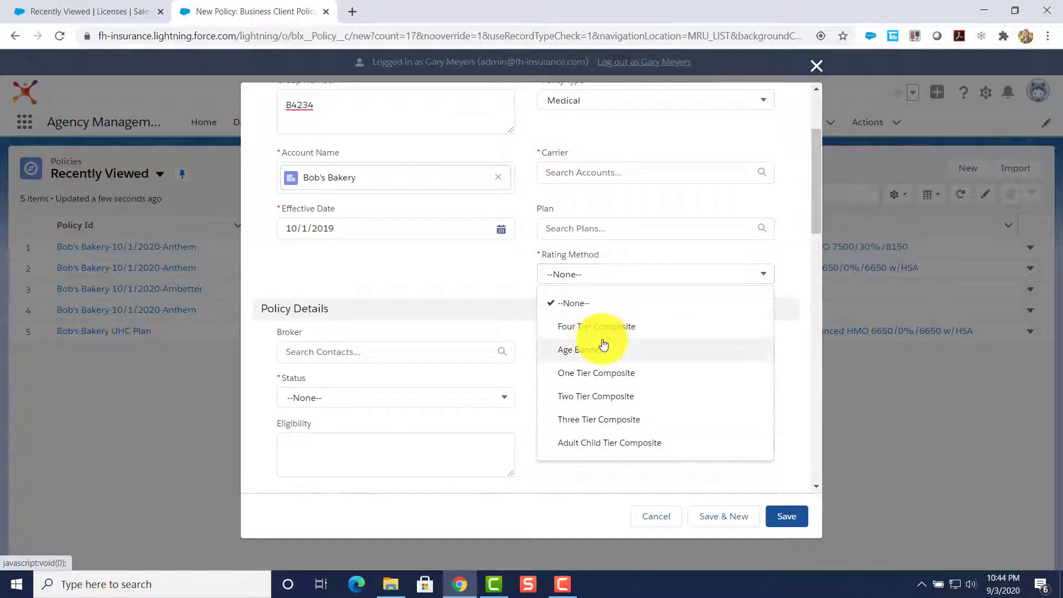
{"action": "left_click", "coordinate": [574, 353]}
{"action": "left_click", "coordinate": [553, 228]}
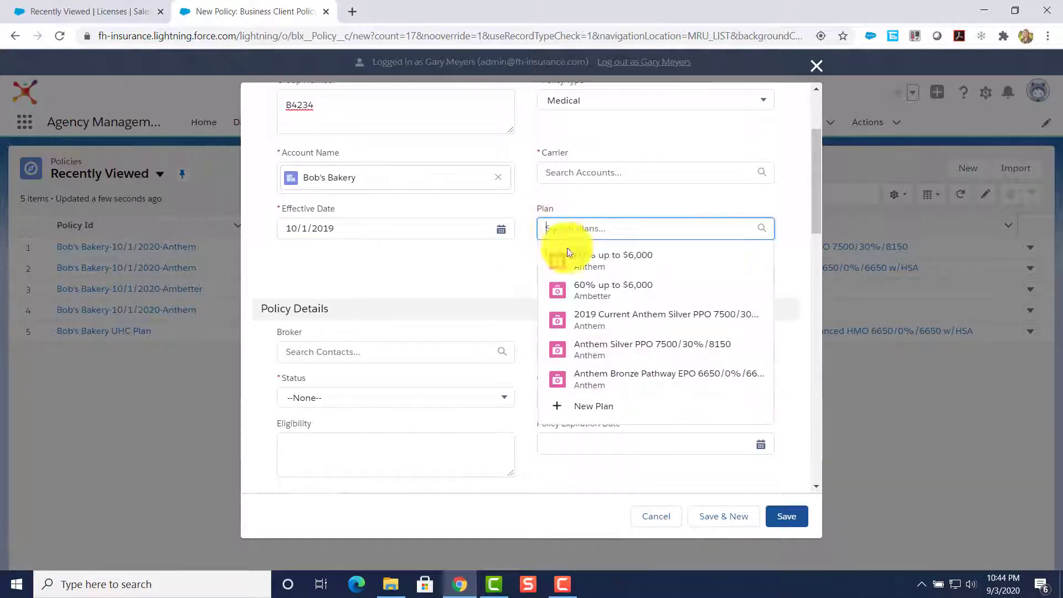
{"action": "left_click", "coordinate": [609, 374]}
{"action": "scroll", "coordinate": [606, 361], "scroll_direction": "up", "scroll_amount": 3}
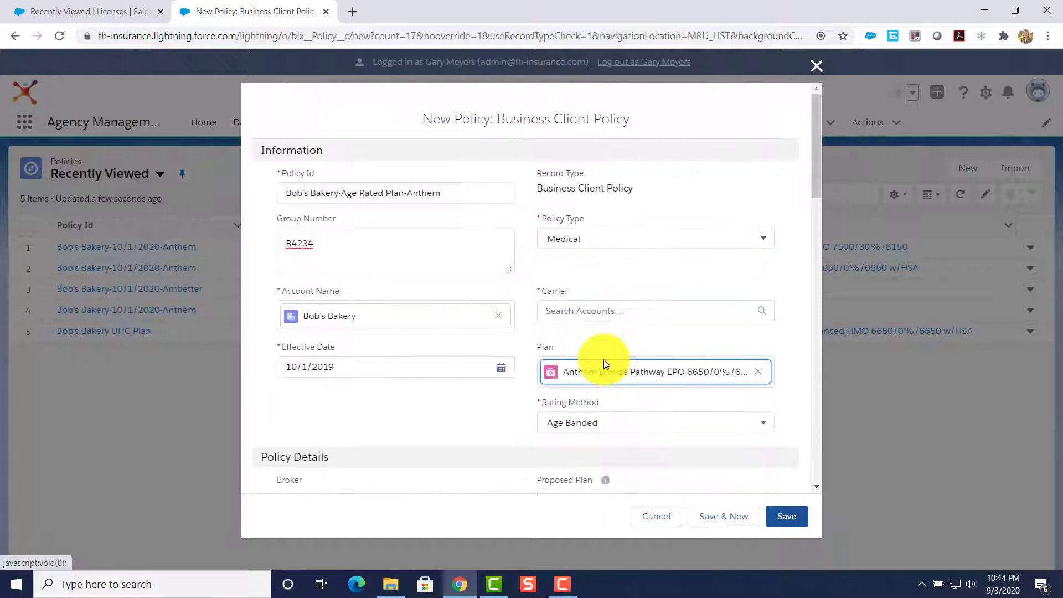
{"action": "left_click", "coordinate": [571, 313]}
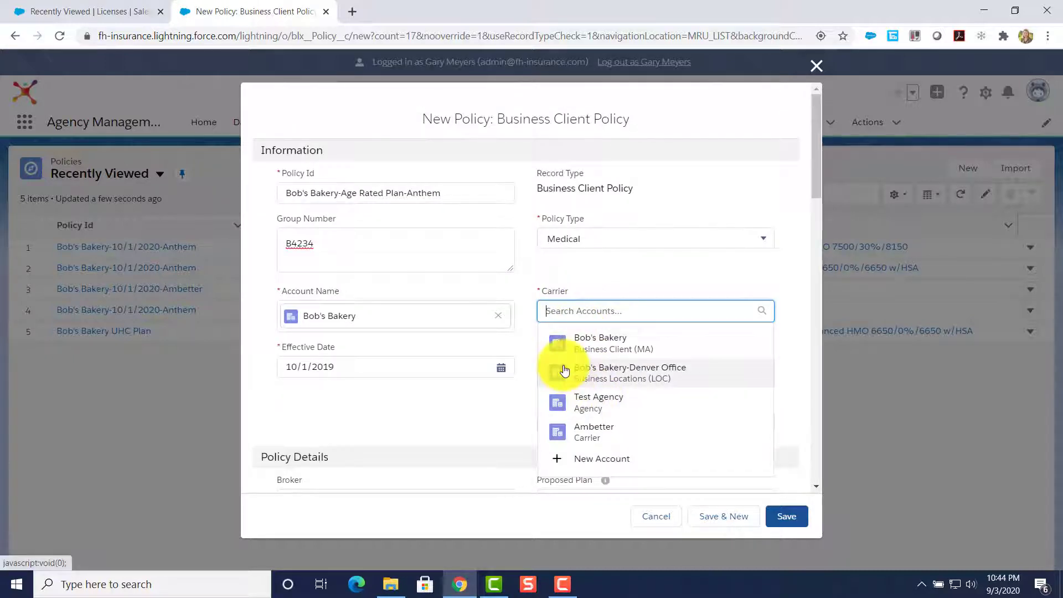
{"action": "type", "text": "anthem"}
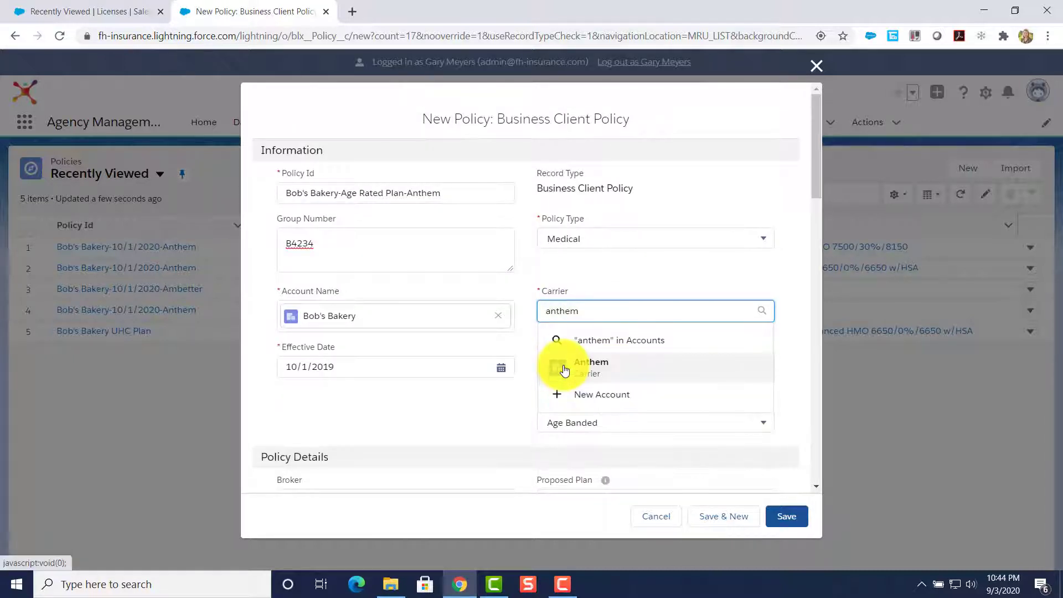
{"action": "left_click", "coordinate": [564, 370]}
- Set the policy status to In Force and save the policy without filling in premiums or contributions
{"action": "scroll", "coordinate": [398, 440], "scroll_direction": "down", "scroll_amount": 4}
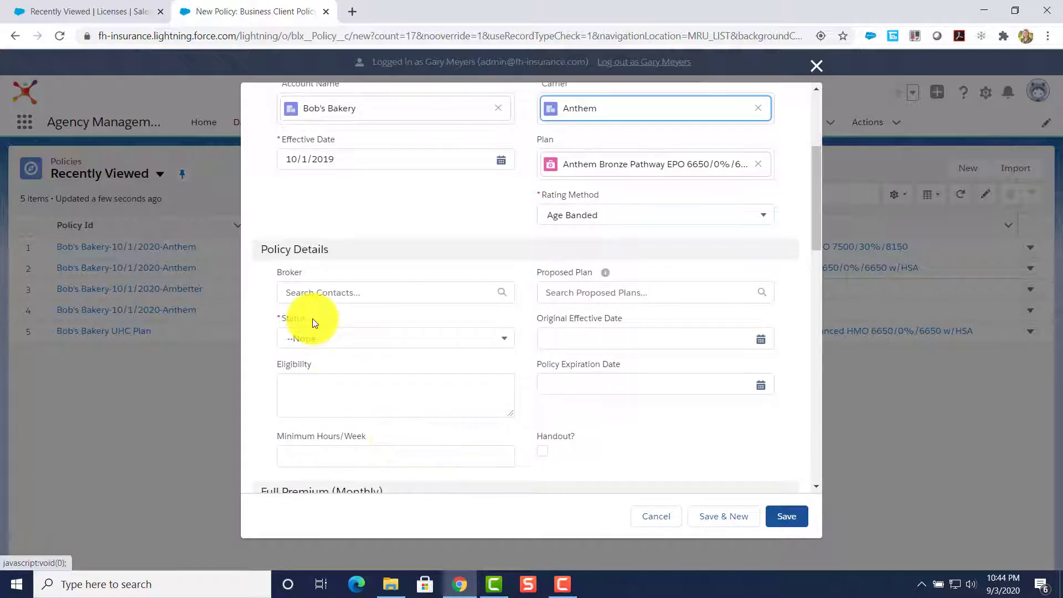
{"action": "left_click", "coordinate": [311, 335]}
{"action": "left_click", "coordinate": [344, 387]}
{"action": "scroll", "coordinate": [342, 388], "scroll_direction": "down", "scroll_amount": 2}
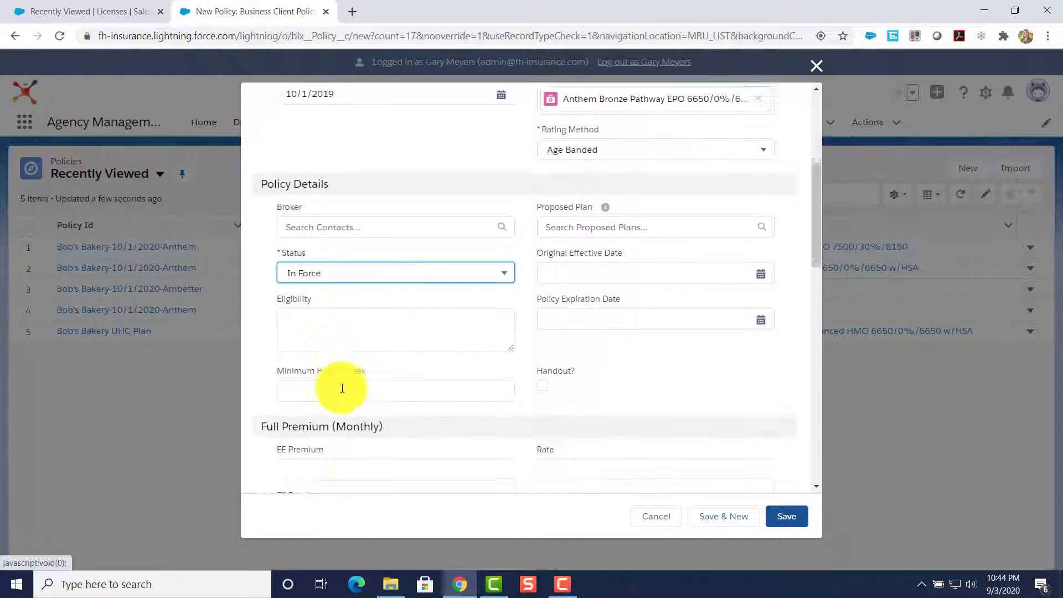
{"action": "scroll", "coordinate": [343, 388], "scroll_direction": "down", "scroll_amount": 6}
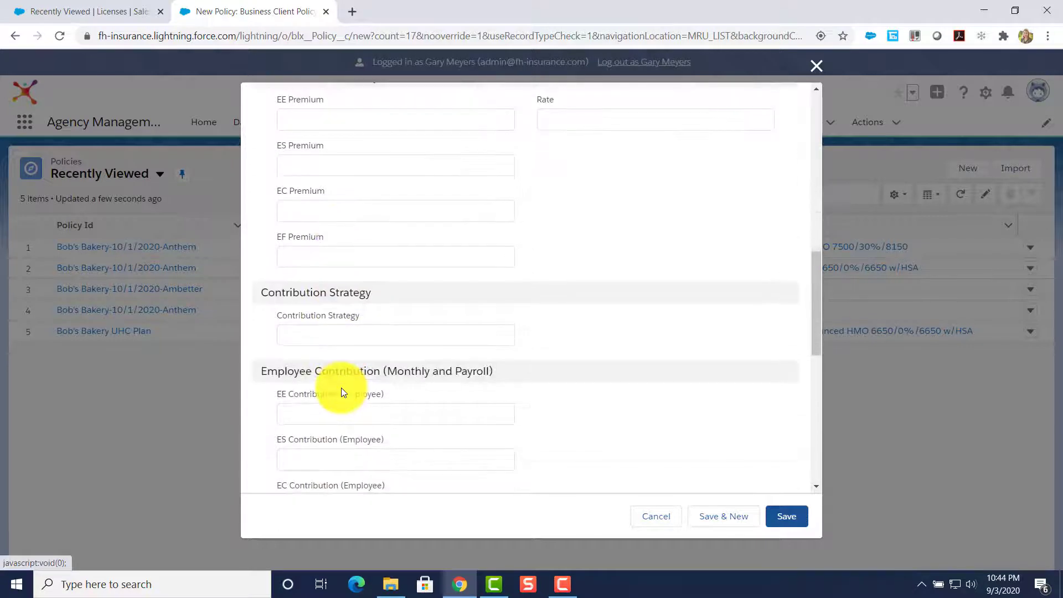
{"action": "scroll", "coordinate": [341, 388], "scroll_direction": "up", "scroll_amount": 1}
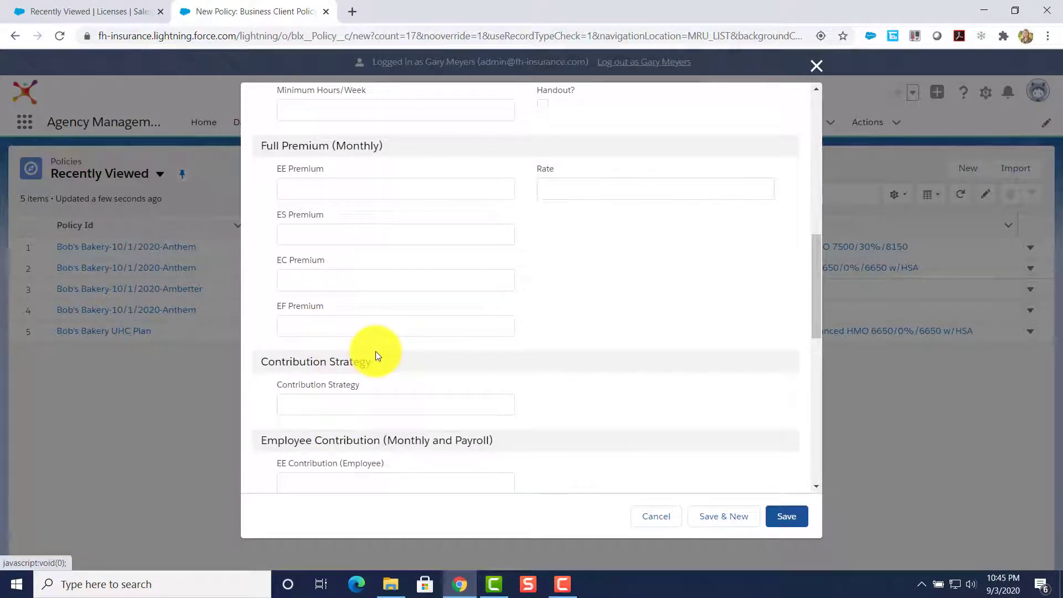
{"action": "scroll", "coordinate": [410, 377], "scroll_direction": "down", "scroll_amount": 2}
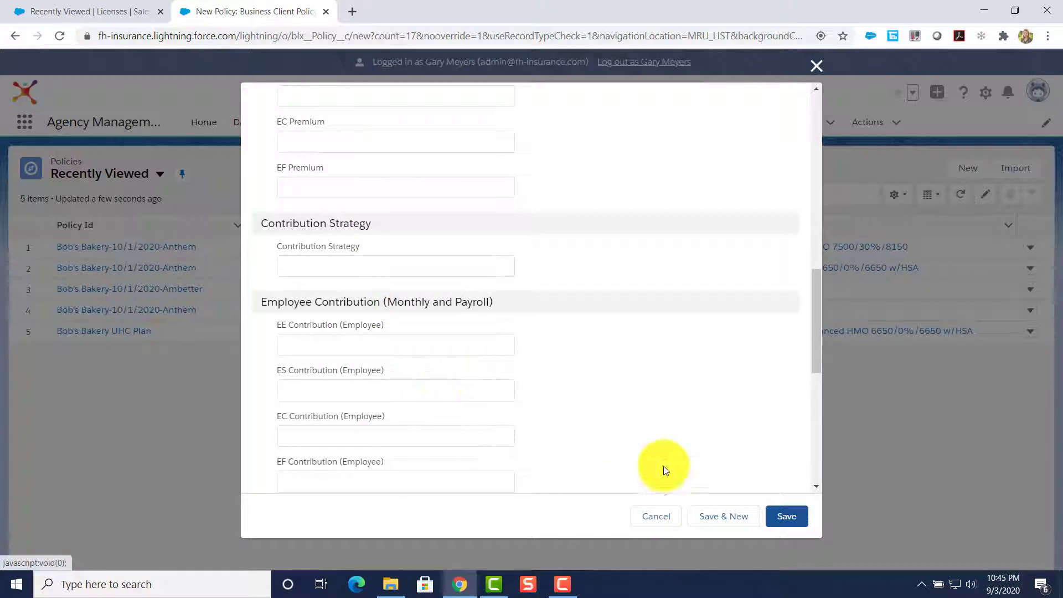
{"action": "left_click", "coordinate": [786, 517]}
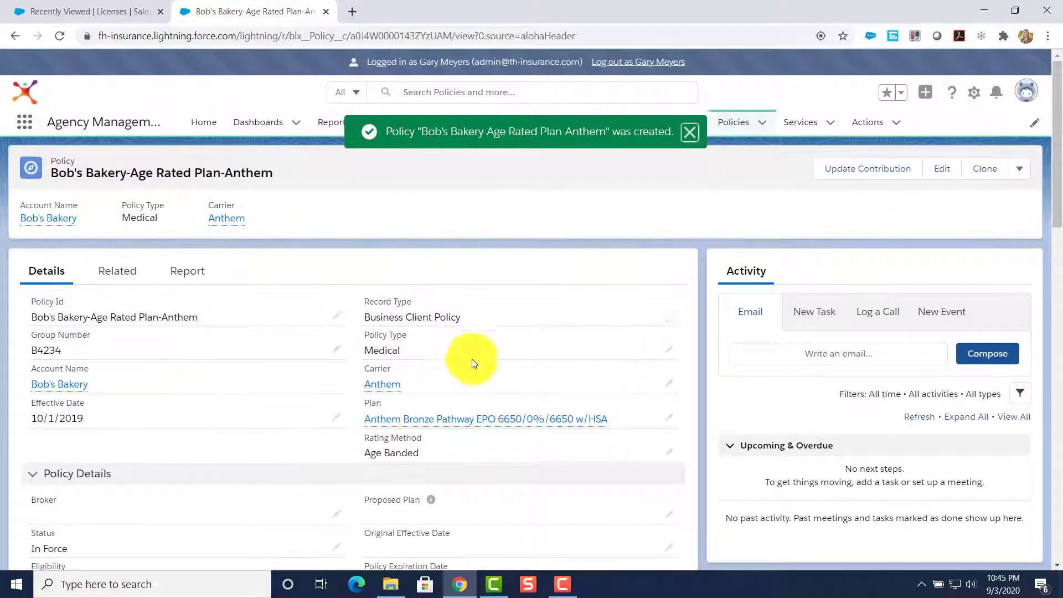
- Start a new employee policy under the age-rated policy for the first suggested Bob's Bakery-Denver Office employee
{"action": "left_click", "coordinate": [122, 276]}
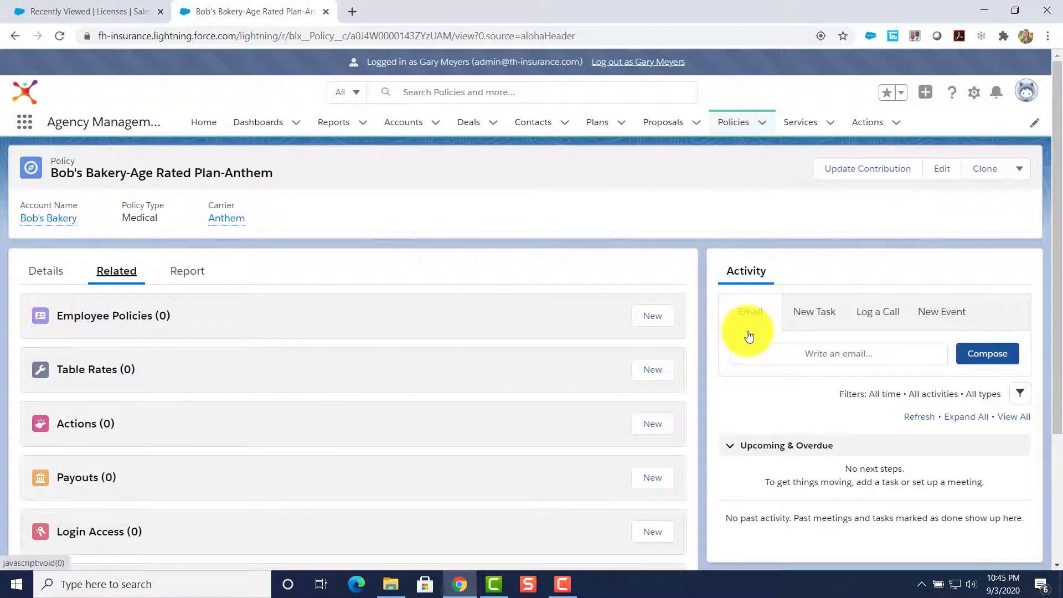
{"action": "left_click", "coordinate": [653, 317]}
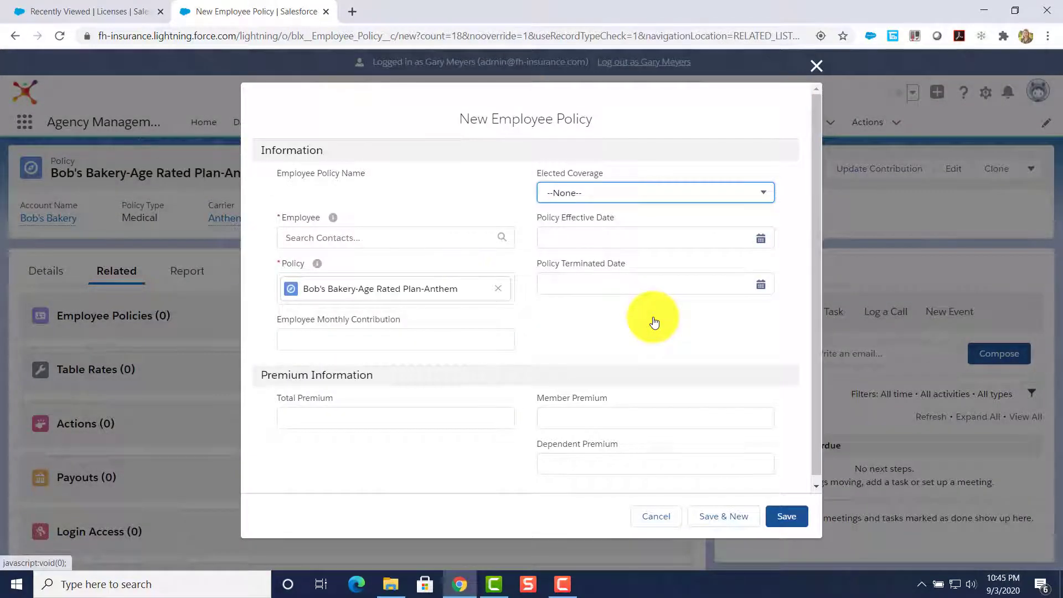
{"action": "left_click", "coordinate": [338, 239]}
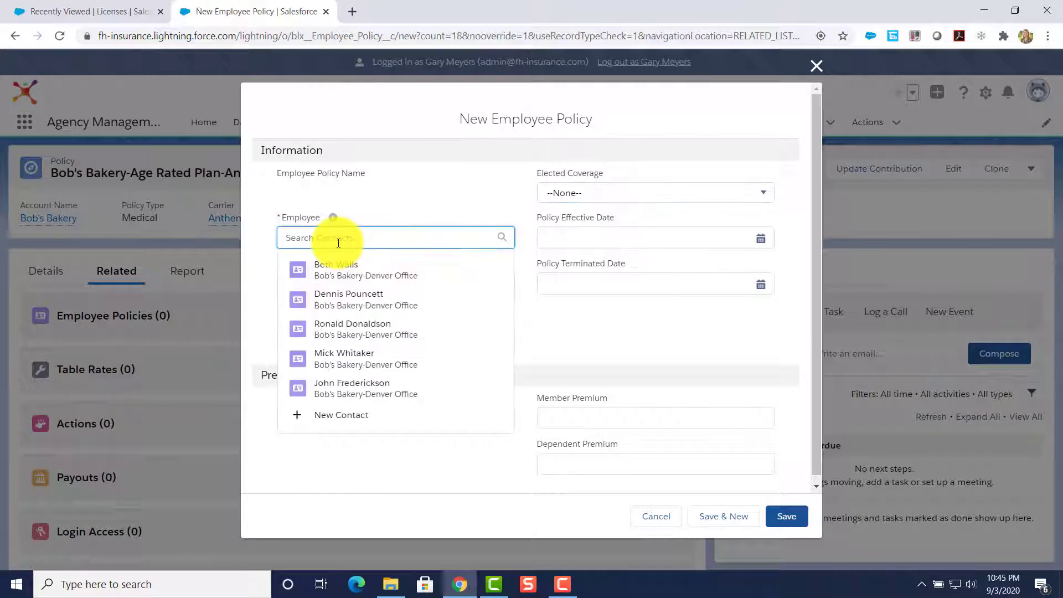
{"action": "left_click", "coordinate": [344, 270]}
{"action": "scroll", "coordinate": [385, 315], "scroll_direction": "down", "scroll_amount": 1}
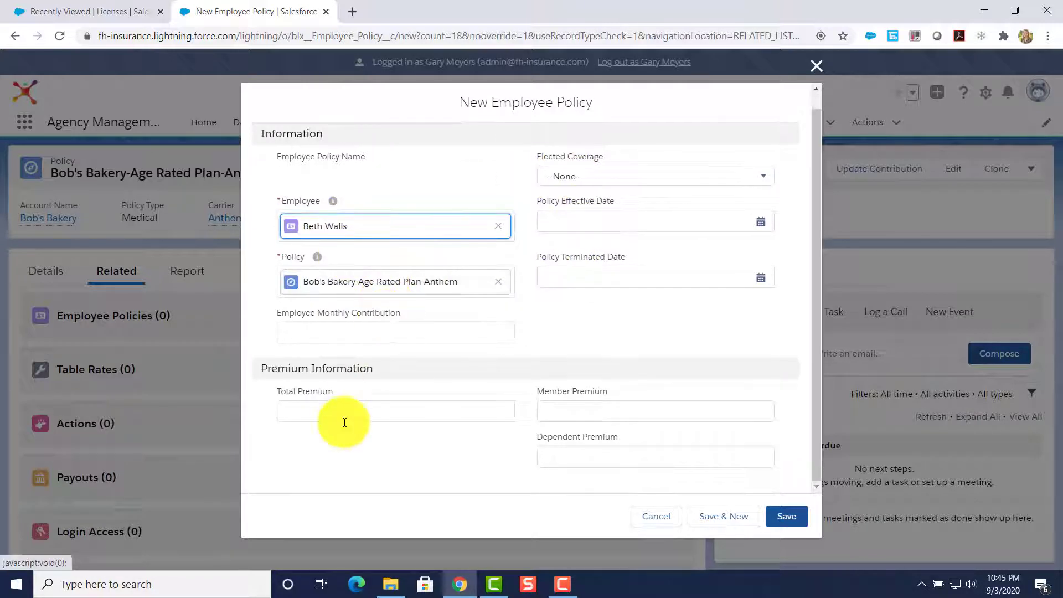
- Enter a total premium of $984.54, a member premium of $254.12 and the dependent premium, and save the employee policy
{"action": "left_click", "coordinate": [398, 409]}
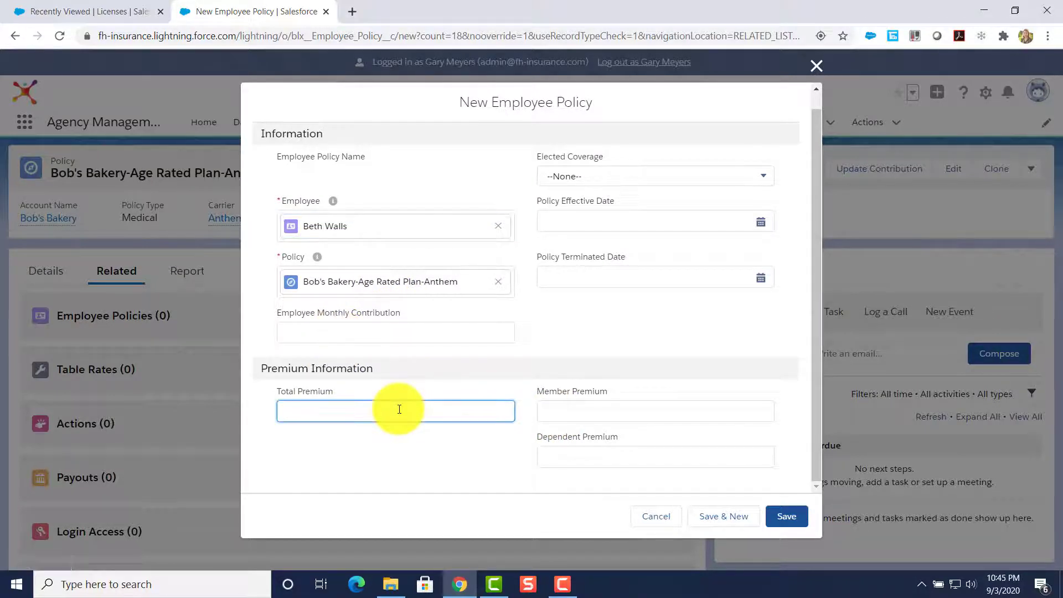
{"action": "type", "text": "984.54"}
{"action": "left_click", "coordinate": [553, 409]}
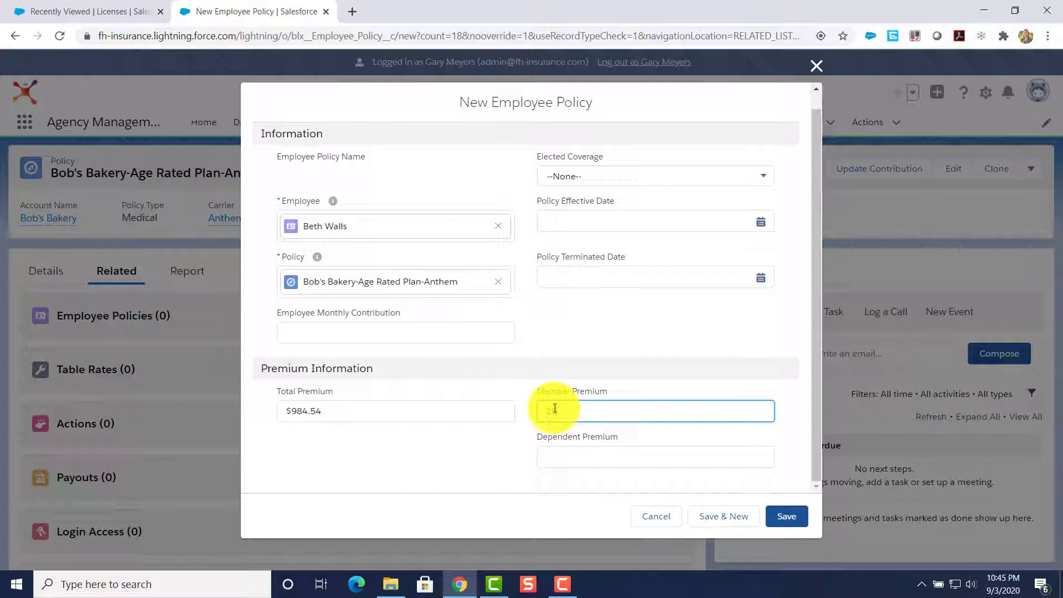
{"action": "left_click", "coordinate": [551, 459]}
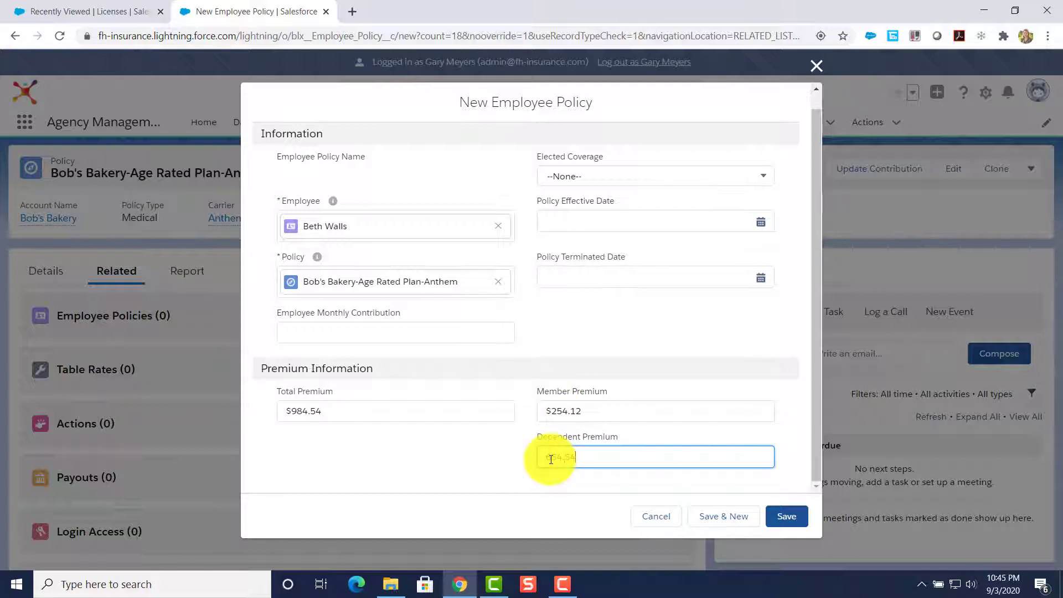
{"action": "left_click", "coordinate": [787, 516]}
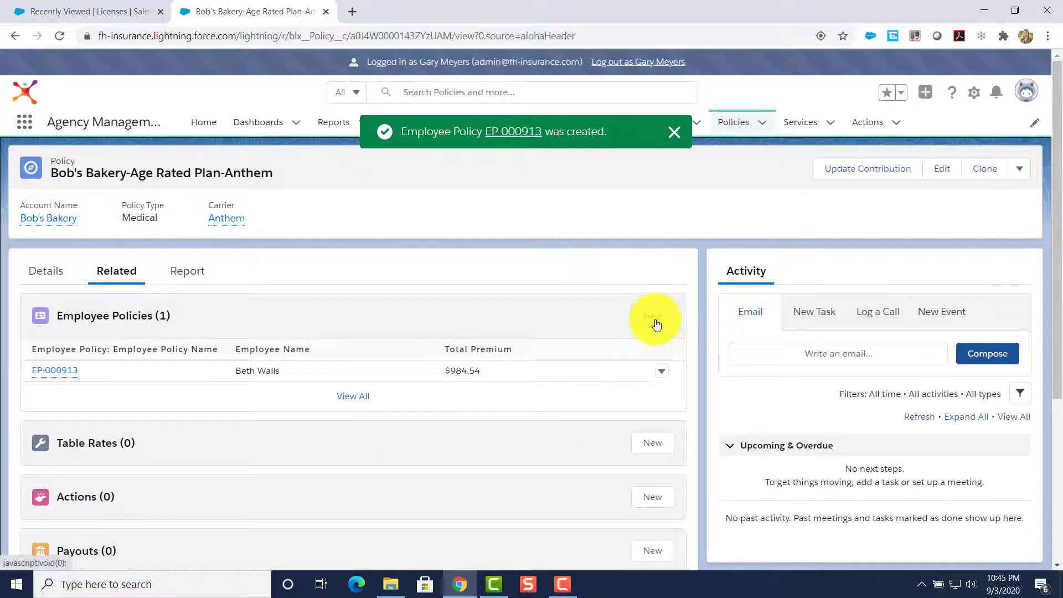
- Add an employee policy for the second suggested Bob's Bakery-Denver Office employee, with total and member premiums of $654.54, and save it
{"action": "left_click", "coordinate": [653, 320]}
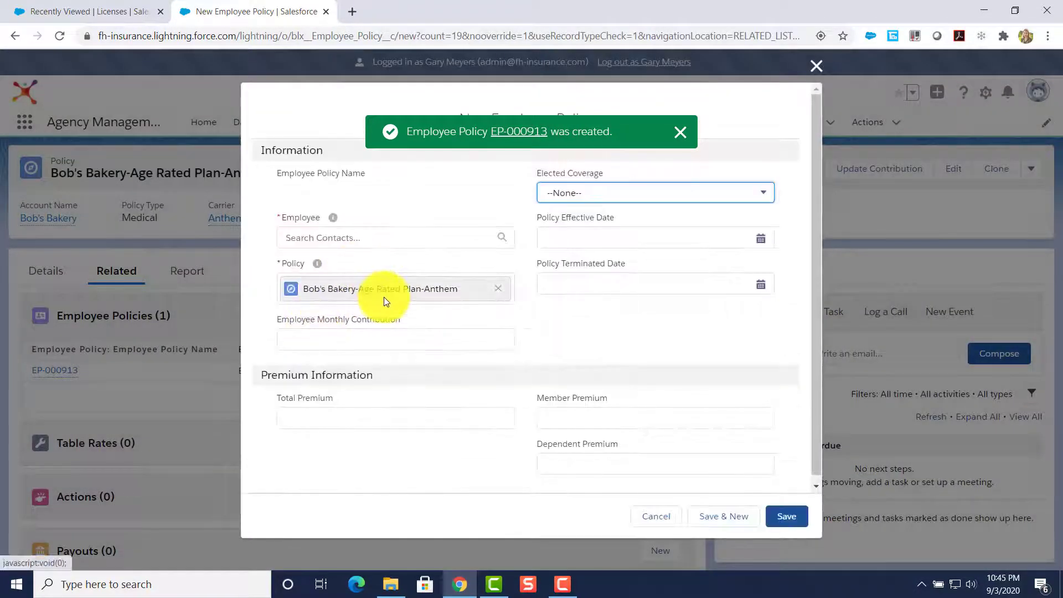
{"action": "left_click", "coordinate": [356, 238]}
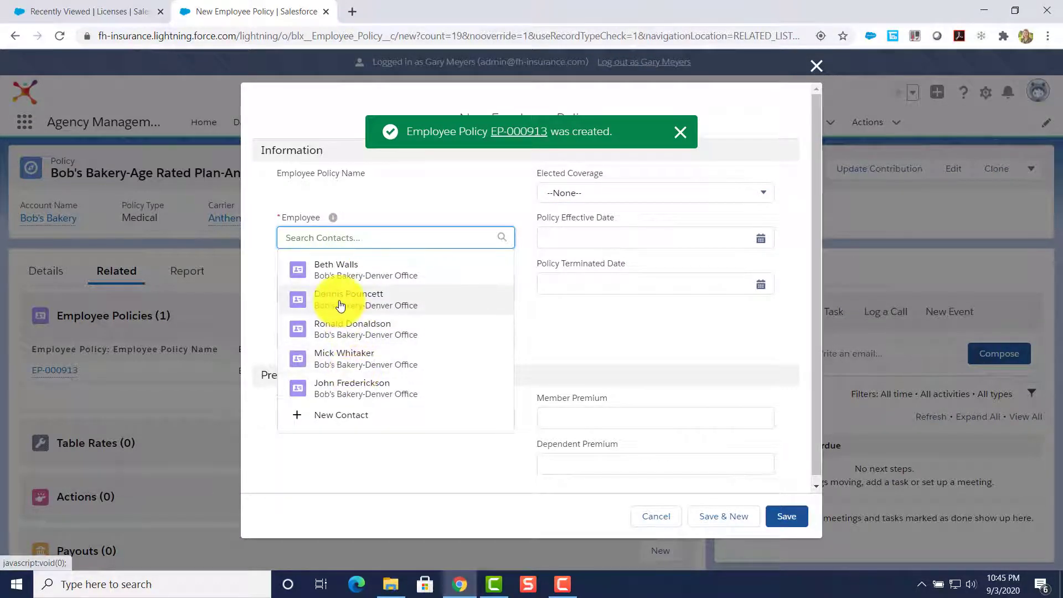
{"action": "left_click", "coordinate": [340, 302]}
{"action": "left_click", "coordinate": [360, 406]}
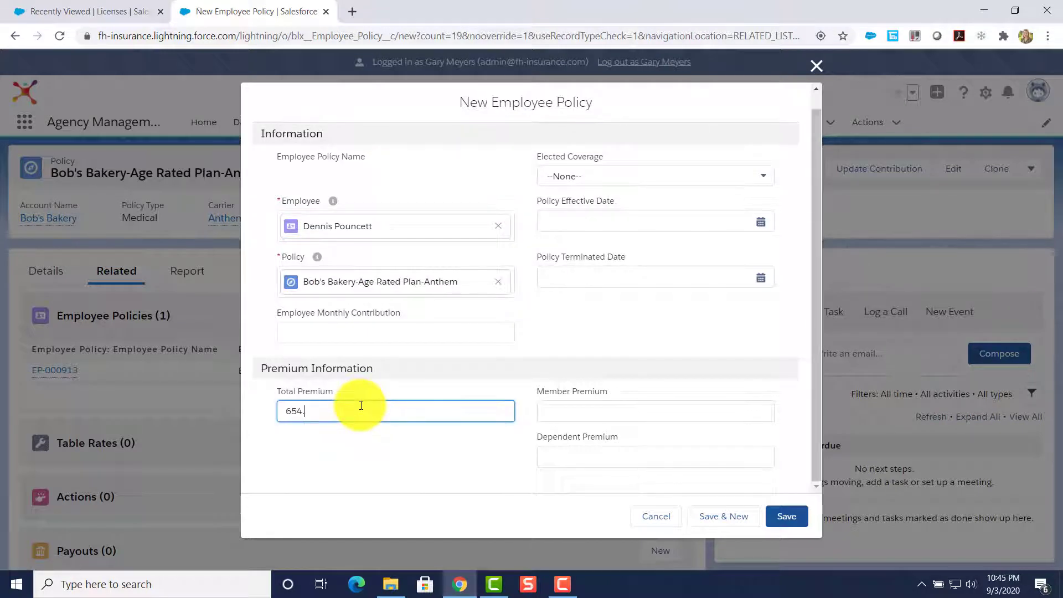
{"action": "left_click", "coordinate": [600, 407]}
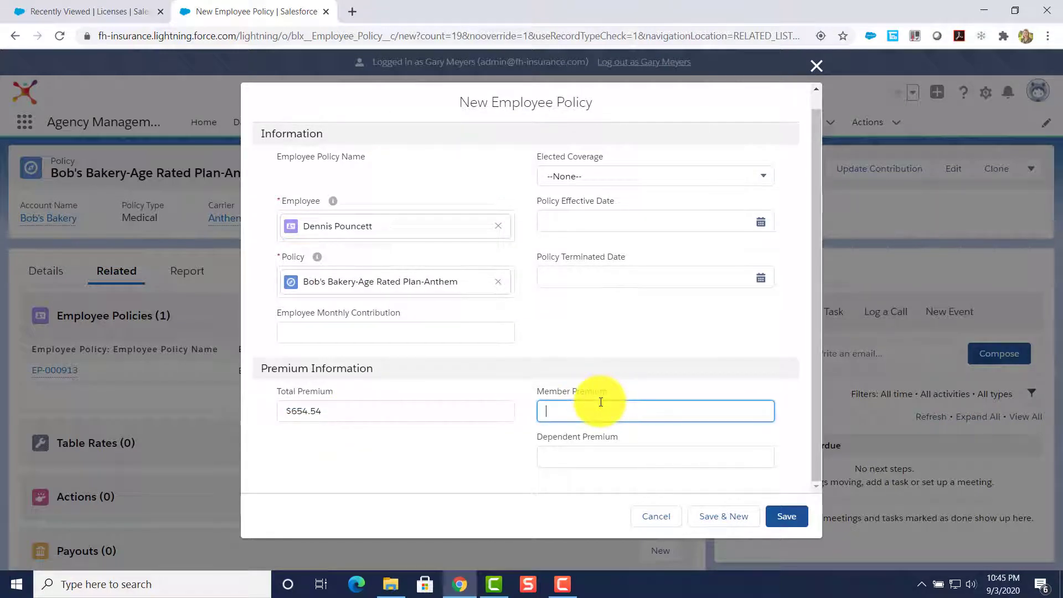
{"action": "type", "text": "654.54"}
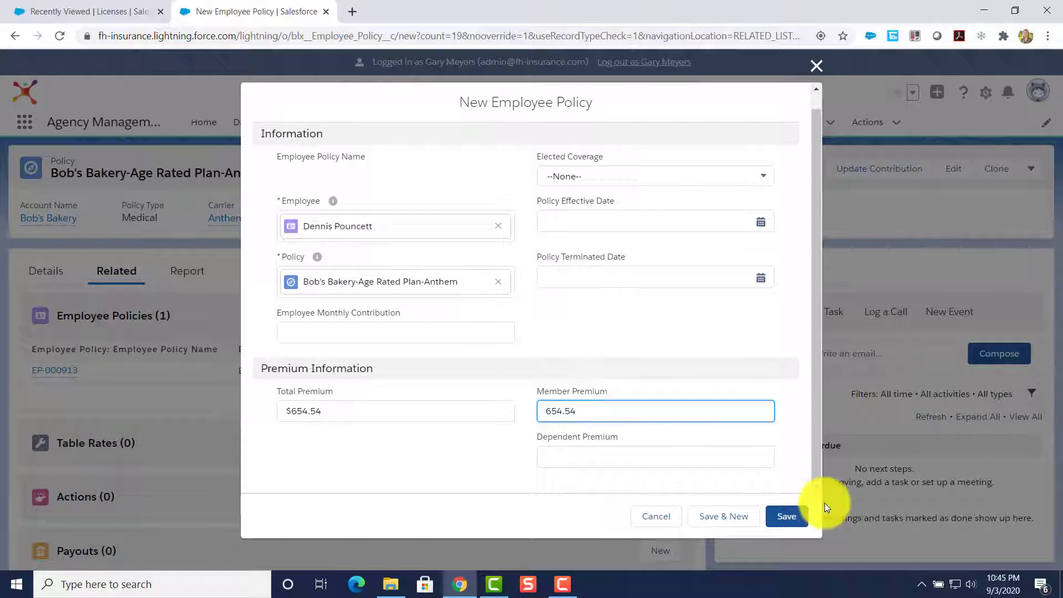
{"action": "left_click", "coordinate": [789, 515]}
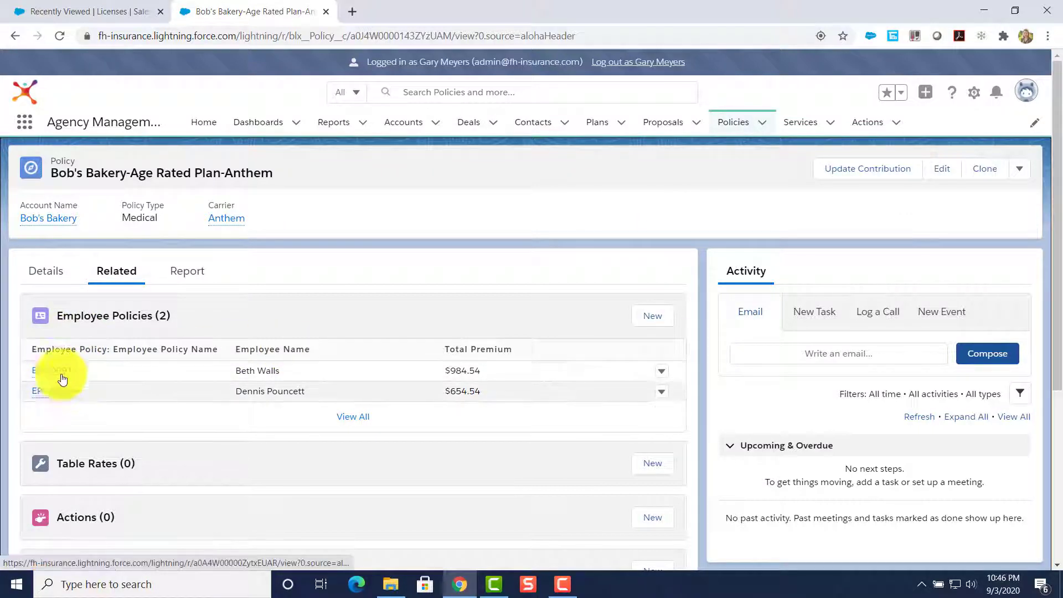
{"action": "mouse_move", "coordinate": [65, 398]}
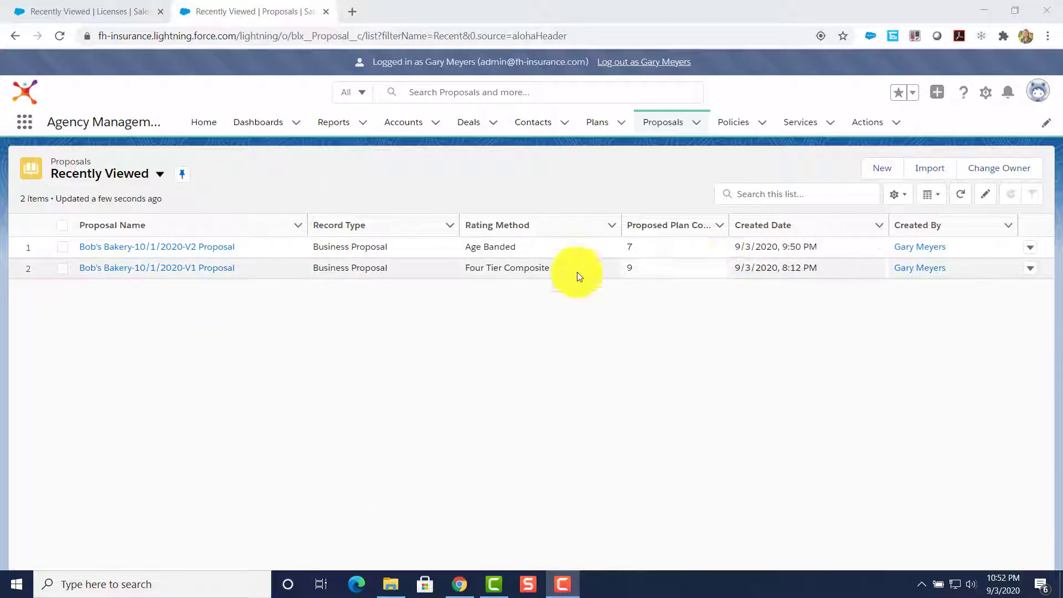
- Open the Bob's Bakery-10/1/2020-V2 Proposal and start a new plan mapping among its related records
{"action": "left_click", "coordinate": [143, 250]}
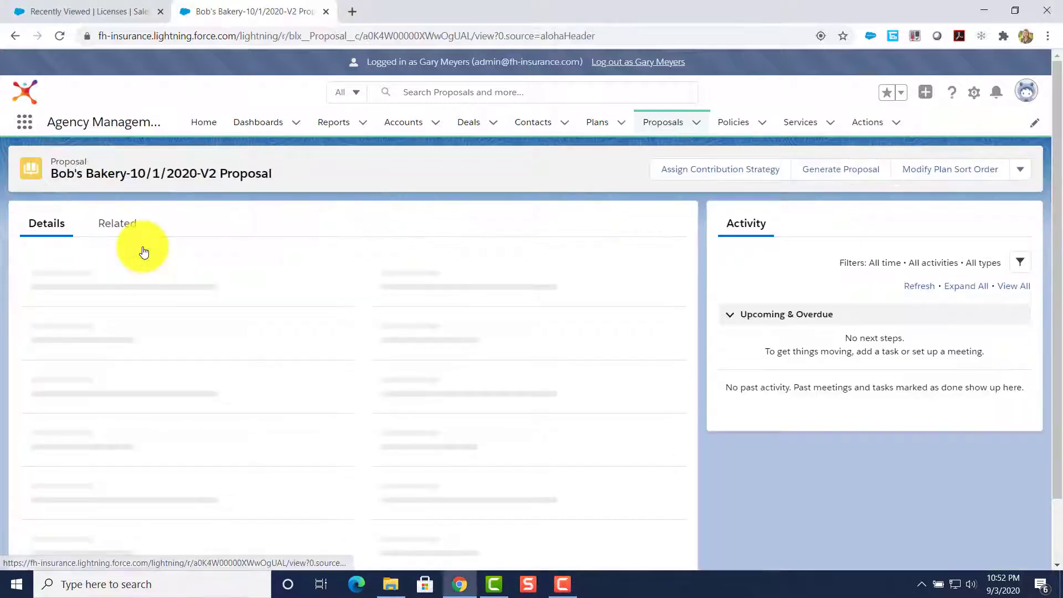
{"action": "left_click", "coordinate": [114, 224]}
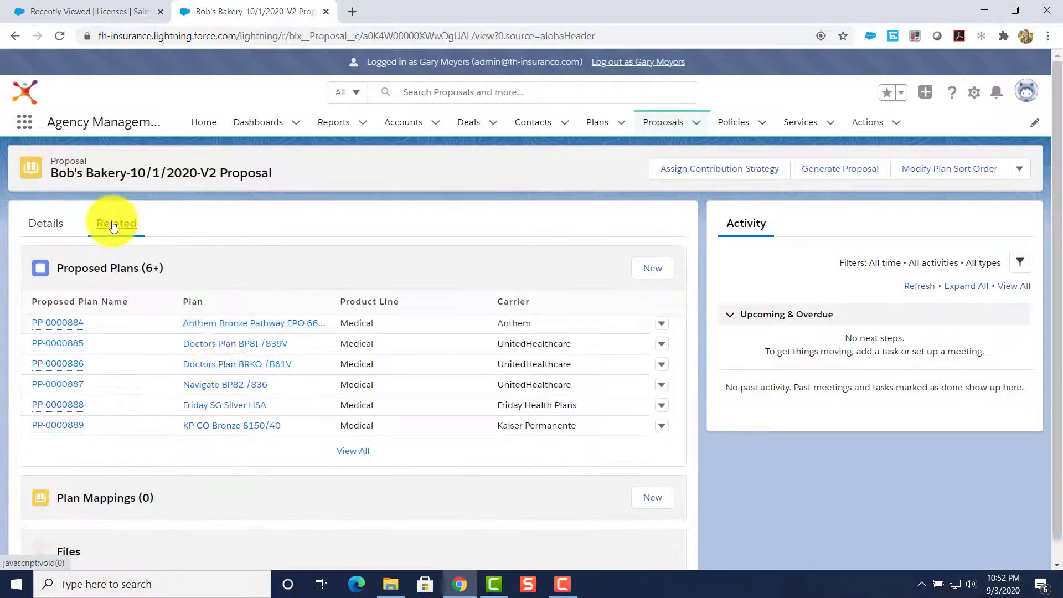
{"action": "scroll", "coordinate": [260, 388], "scroll_direction": "down", "scroll_amount": 1}
{"action": "scroll", "coordinate": [263, 391], "scroll_direction": "down", "scroll_amount": 1}
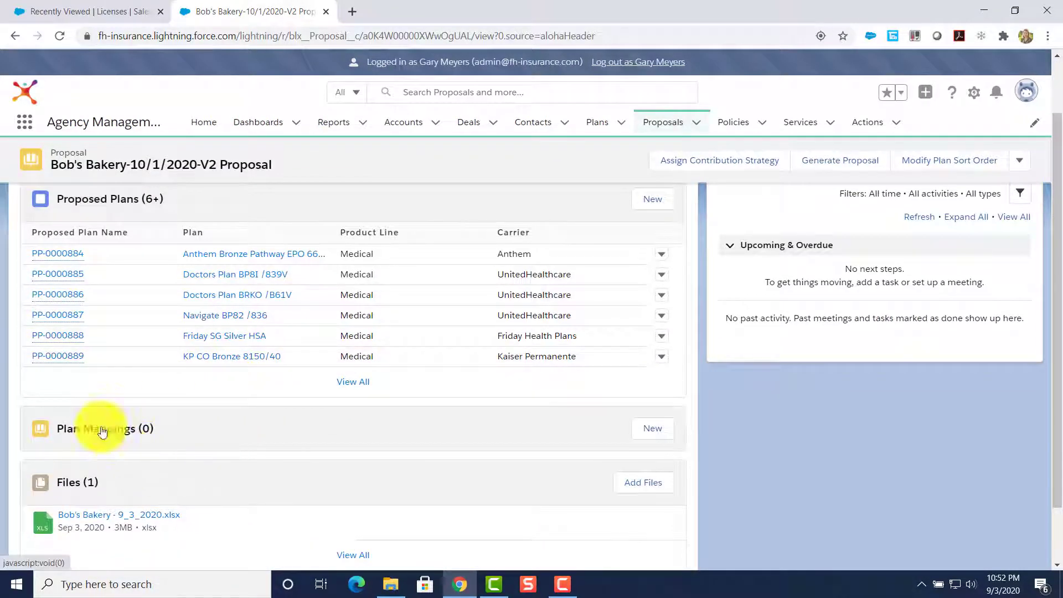
{"action": "scroll", "coordinate": [201, 384], "scroll_direction": "down", "scroll_amount": 3}
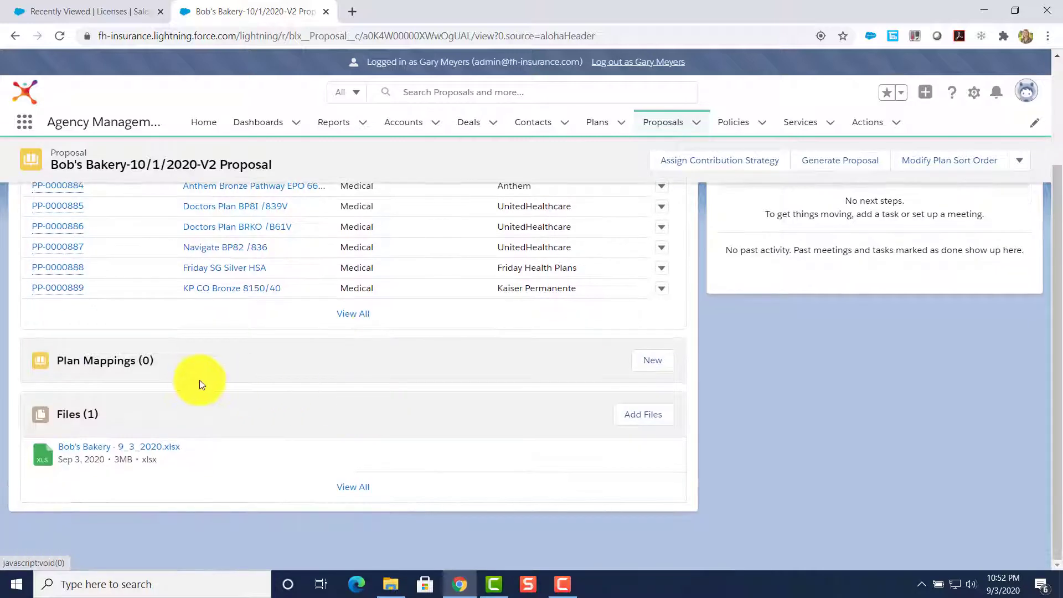
{"action": "left_click", "coordinate": [646, 367]}
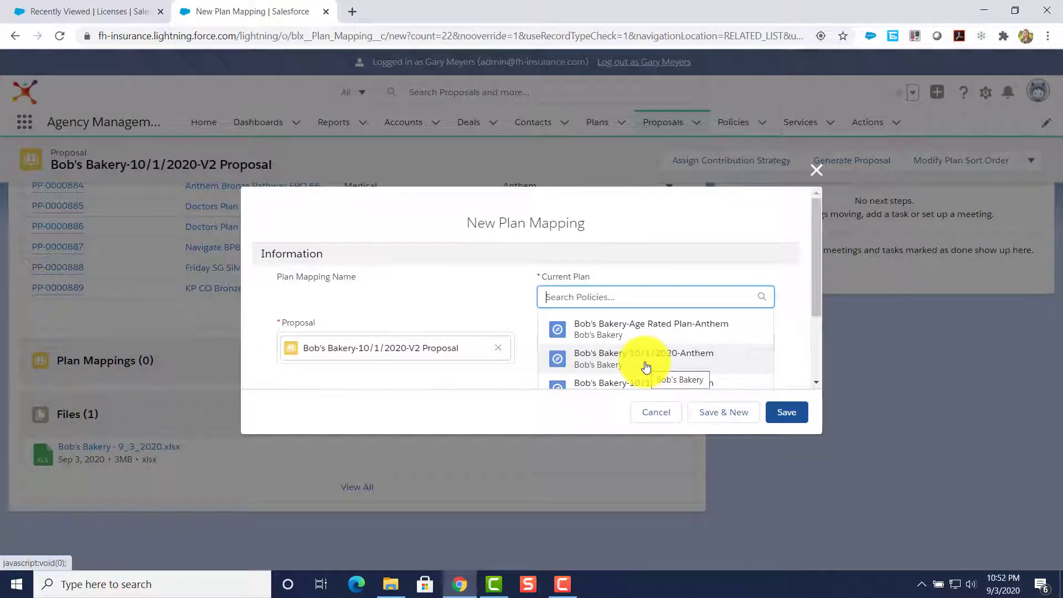
- Map current plan Bob's Bakery-Age Rated Plan-Anthem to proposed plan PP-0000884, Anthem Bronze Pathway EPO 6675/0%/7900, and save the mapping
{"action": "left_click", "coordinate": [628, 332]}
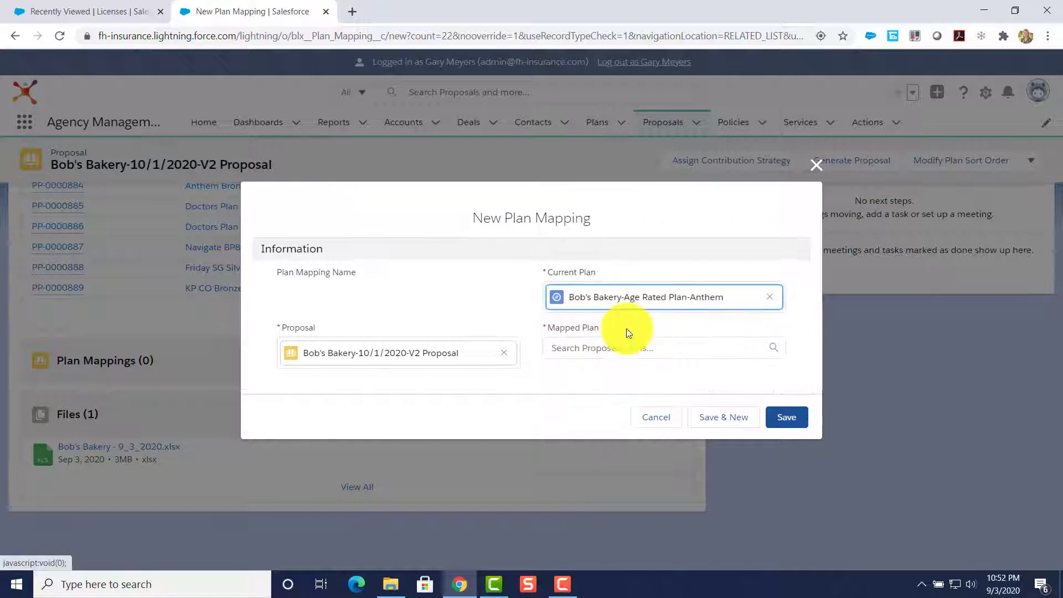
{"action": "left_click", "coordinate": [612, 349]}
{"action": "type", "text": "PP"}
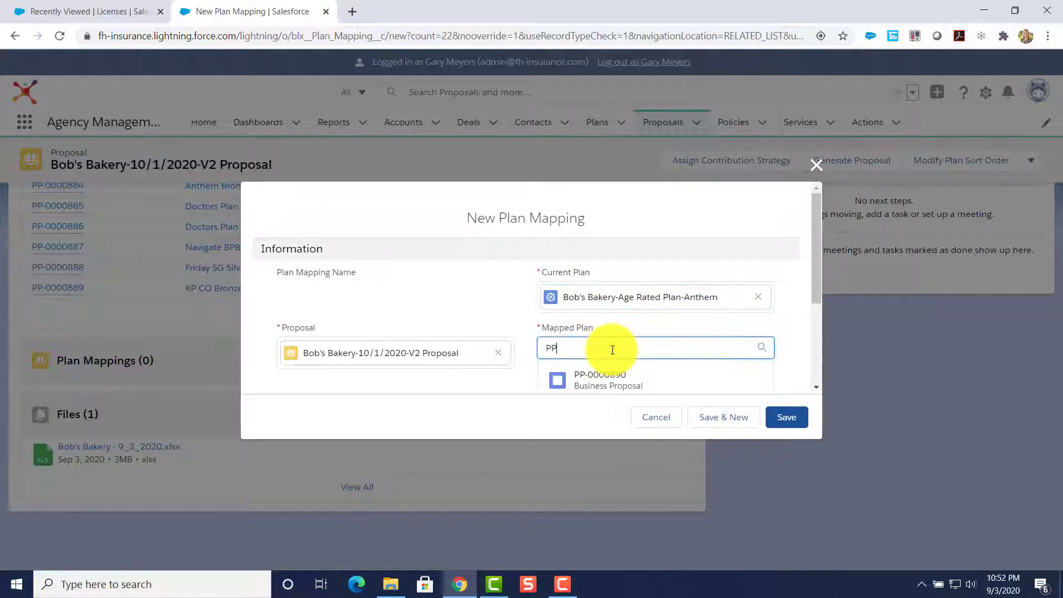
{"action": "key", "text": "Return"}
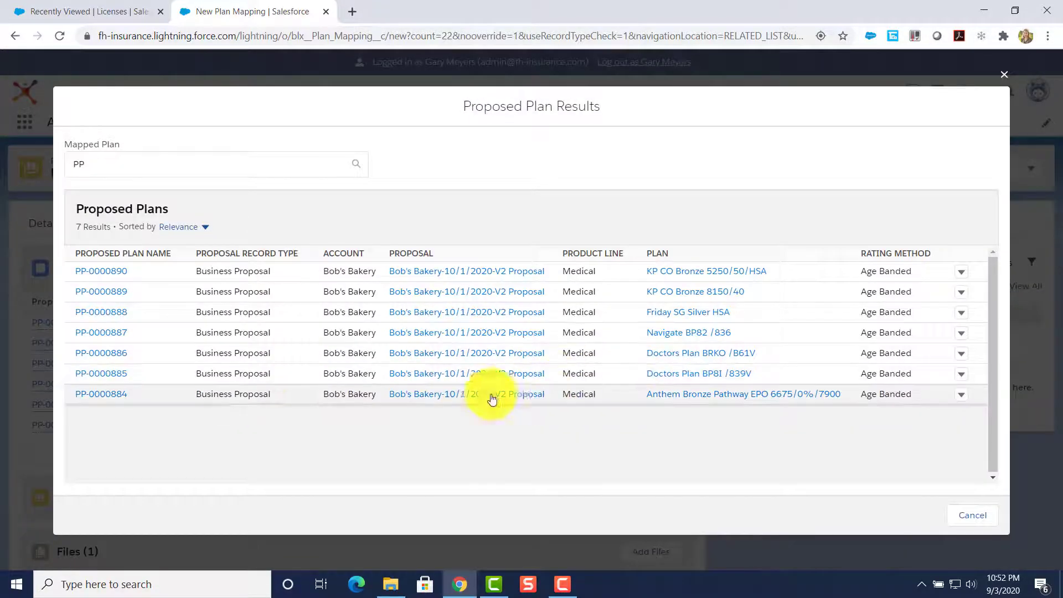
{"action": "left_click", "coordinate": [101, 395]}
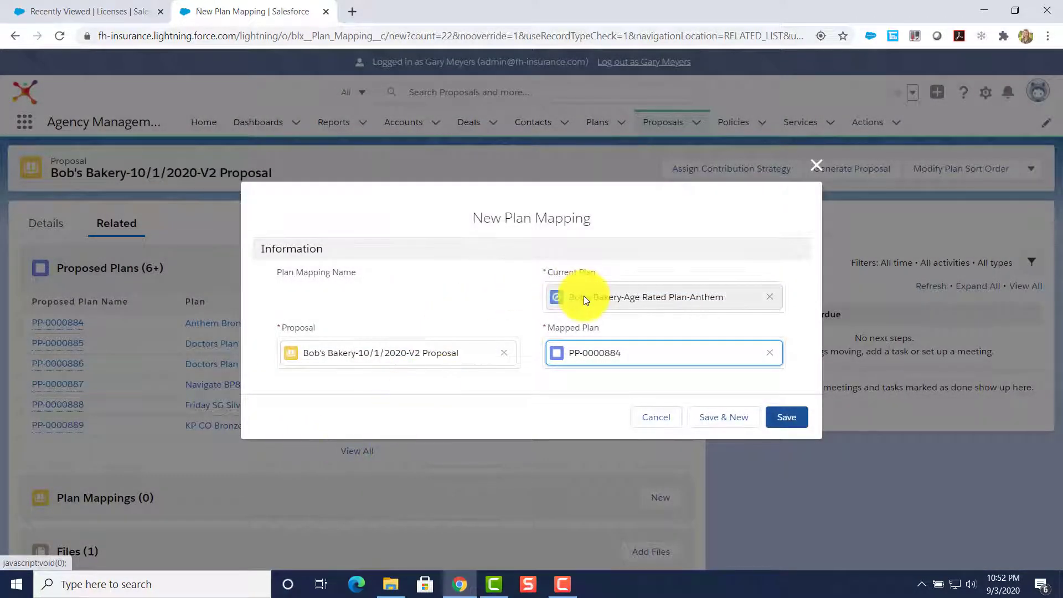
{"action": "left_click", "coordinate": [792, 420]}
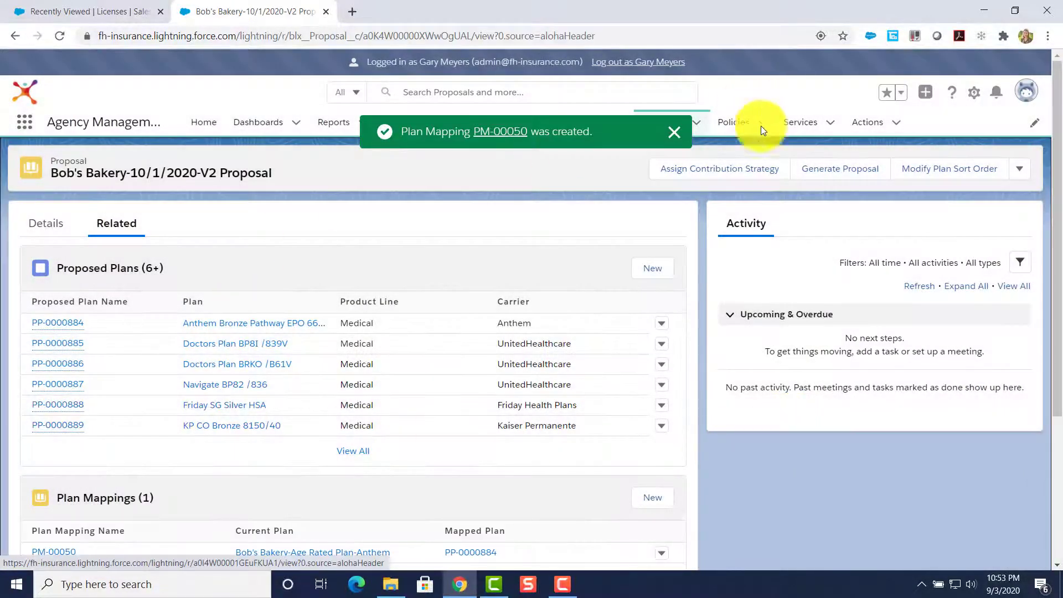
- Generate the proposal from the Market Proposal Age Banded template and open the downloaded workbook in Excel for editing
{"action": "scroll", "coordinate": [789, 208], "scroll_direction": "down", "scroll_amount": 4}
{"action": "left_click", "coordinate": [828, 164]}
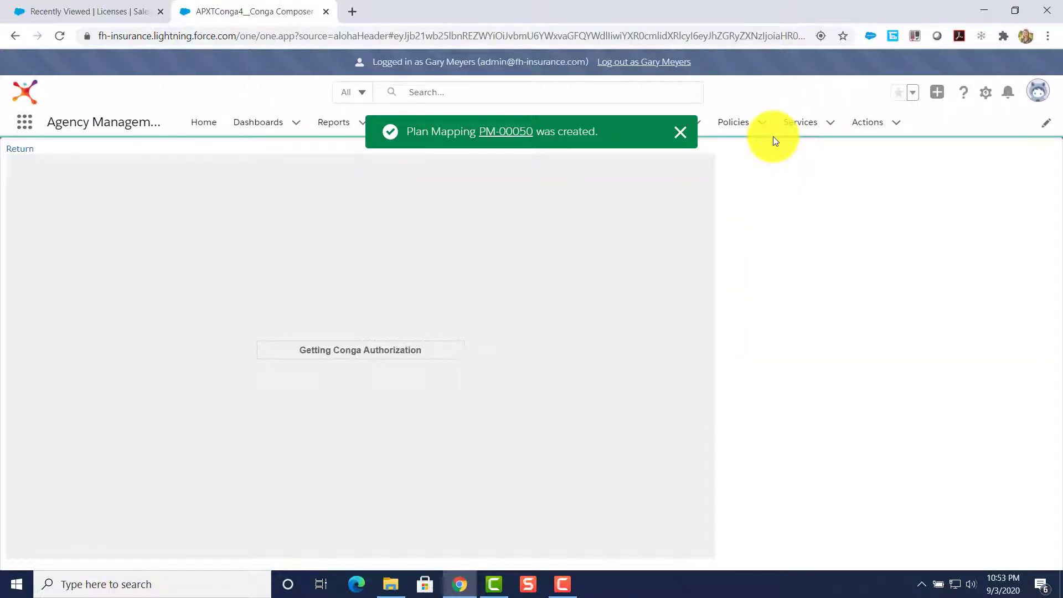
{"action": "left_click", "coordinate": [680, 131]}
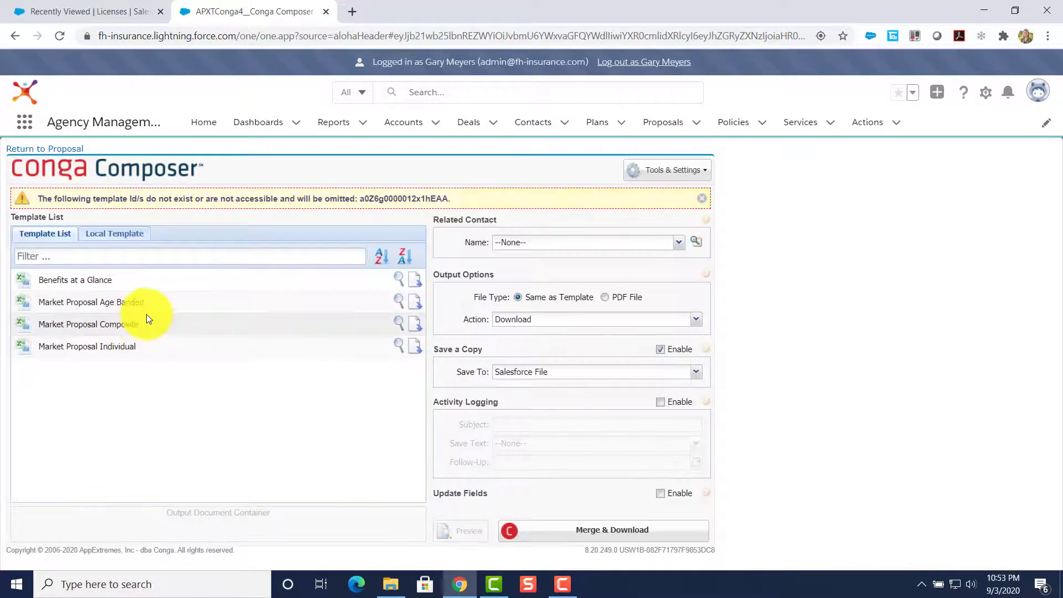
{"action": "left_click", "coordinate": [74, 552]}
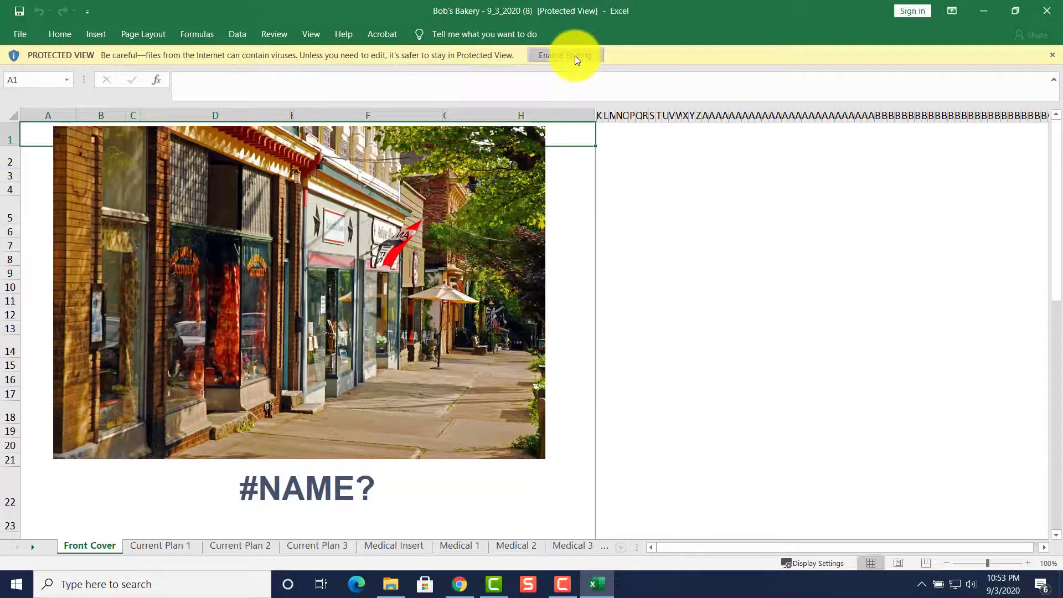
{"action": "left_click", "coordinate": [574, 56]}
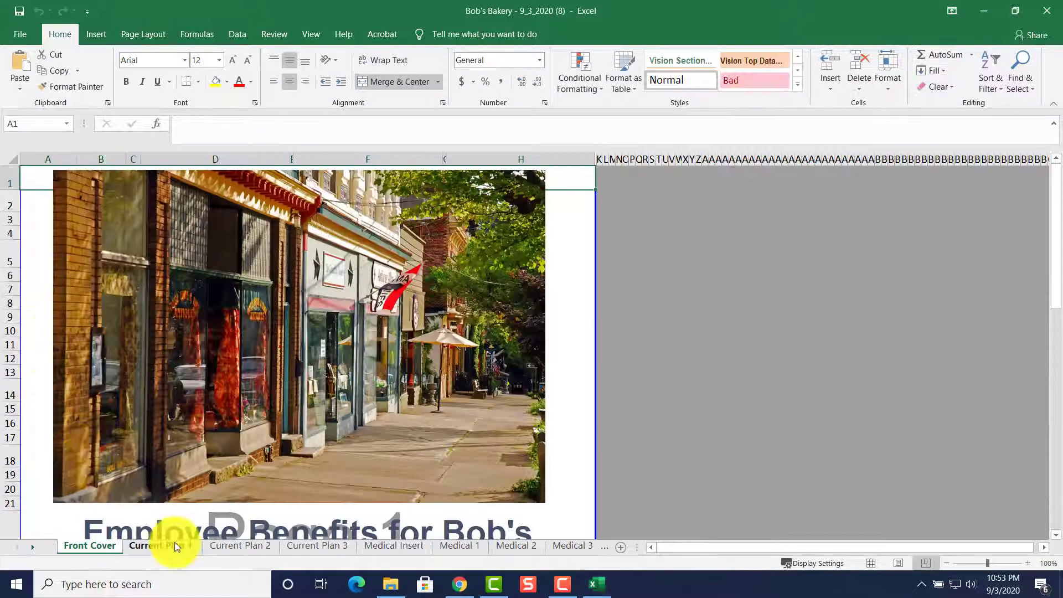
- Examine the side-by-side benefits and employee premiums of the current and mapped plans on the Current Plan 1 sheet, and close the workbook
{"action": "left_click", "coordinate": [167, 547]}
{"action": "scroll", "coordinate": [208, 491], "scroll_direction": "up", "scroll_amount": 6}
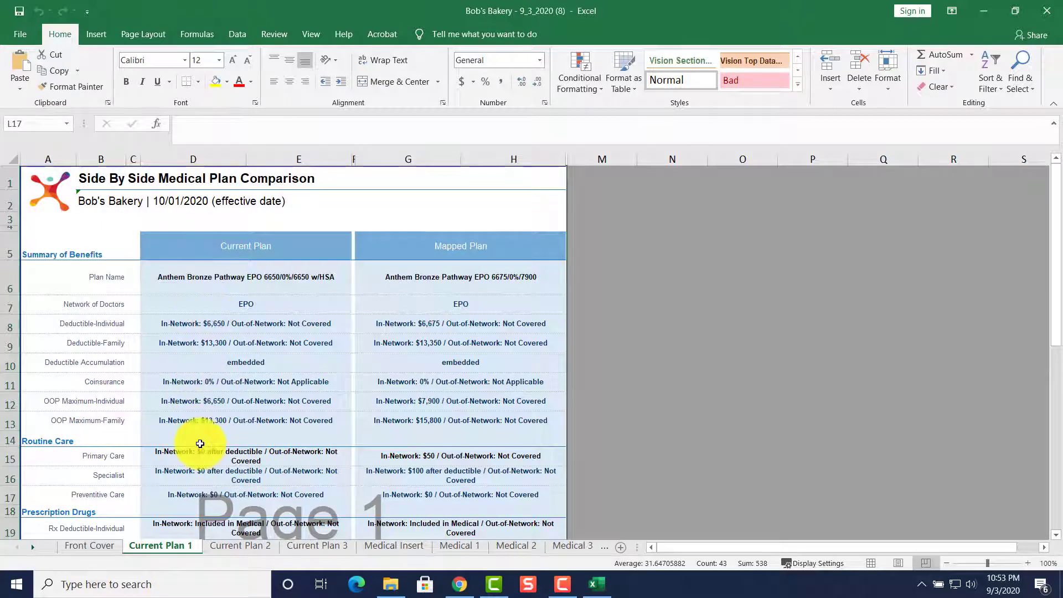
{"action": "scroll", "coordinate": [205, 441], "scroll_direction": "down", "scroll_amount": 2}
{"action": "scroll", "coordinate": [190, 385], "scroll_direction": "up", "scroll_amount": 2}
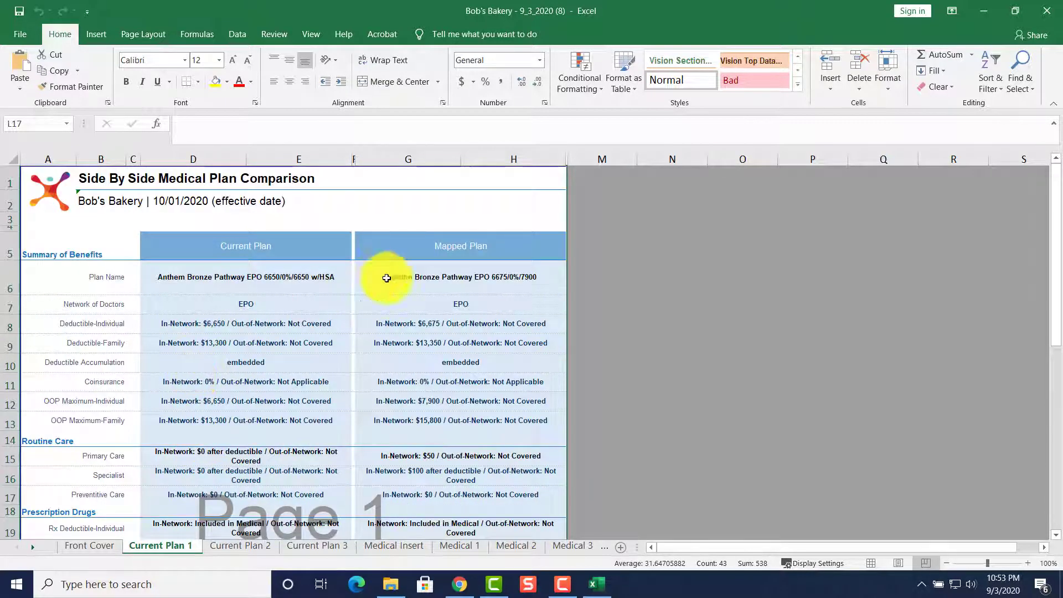
{"action": "scroll", "coordinate": [482, 332], "scroll_direction": "down", "scroll_amount": 3}
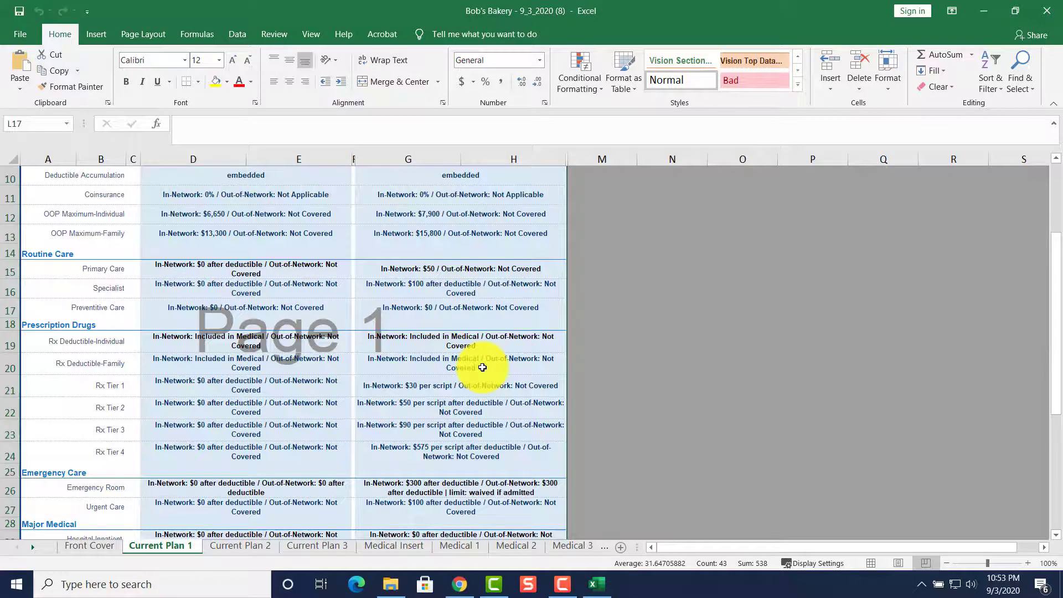
{"action": "scroll", "coordinate": [482, 367], "scroll_direction": "down", "scroll_amount": 3}
{"action": "scroll", "coordinate": [482, 368], "scroll_direction": "down", "scroll_amount": 1}
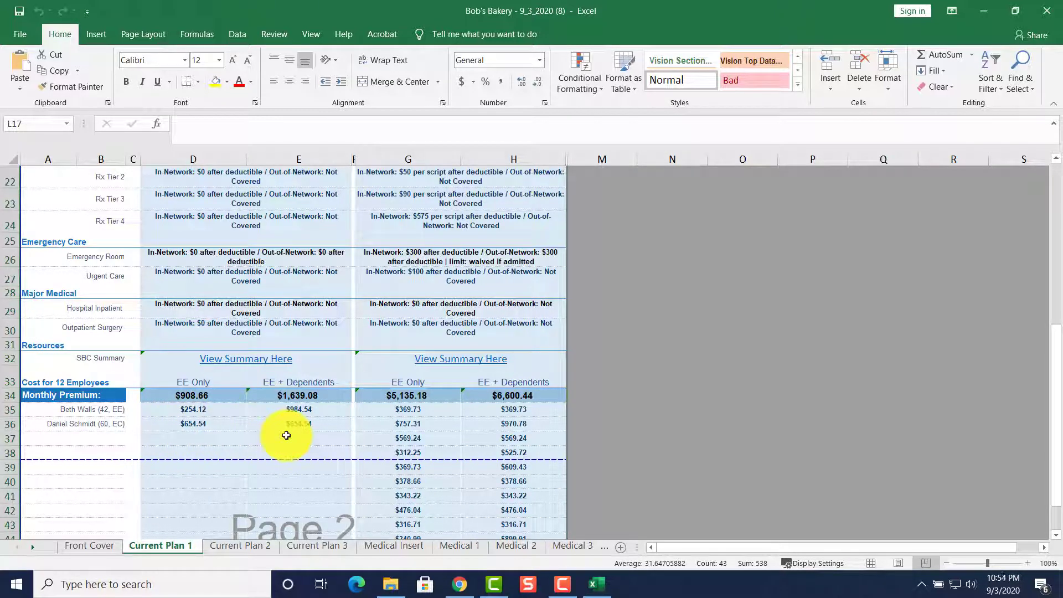
{"action": "scroll", "coordinate": [208, 427], "scroll_direction": "down", "scroll_amount": 3}
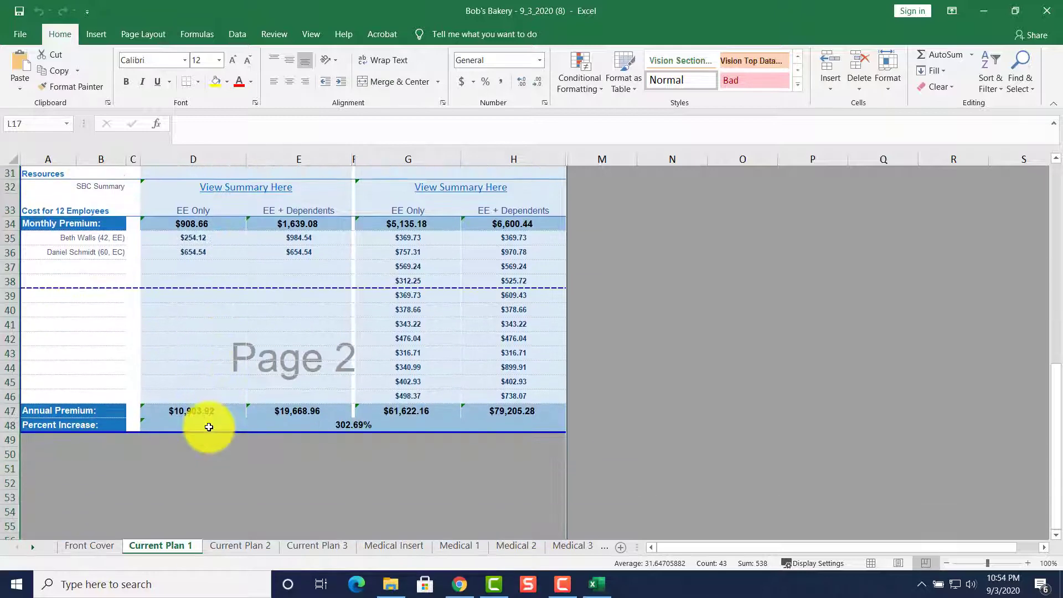
{"action": "scroll", "coordinate": [213, 404], "scroll_direction": "up", "scroll_amount": 4}
{"action": "left_click", "coordinate": [1047, 11]}
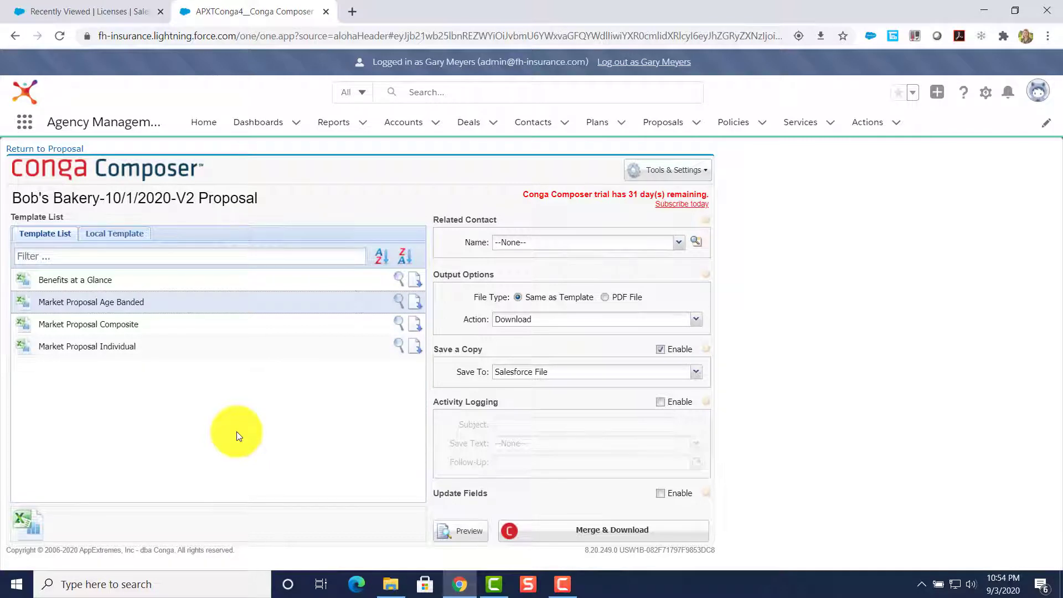
- Open the list of recently viewed policies
{"action": "left_click", "coordinate": [740, 123]}
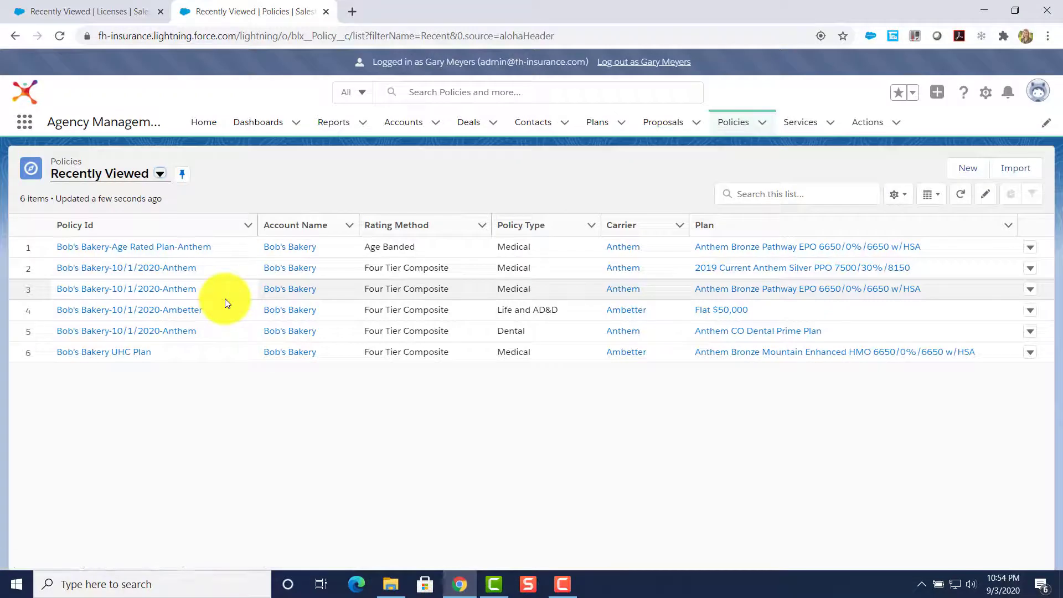